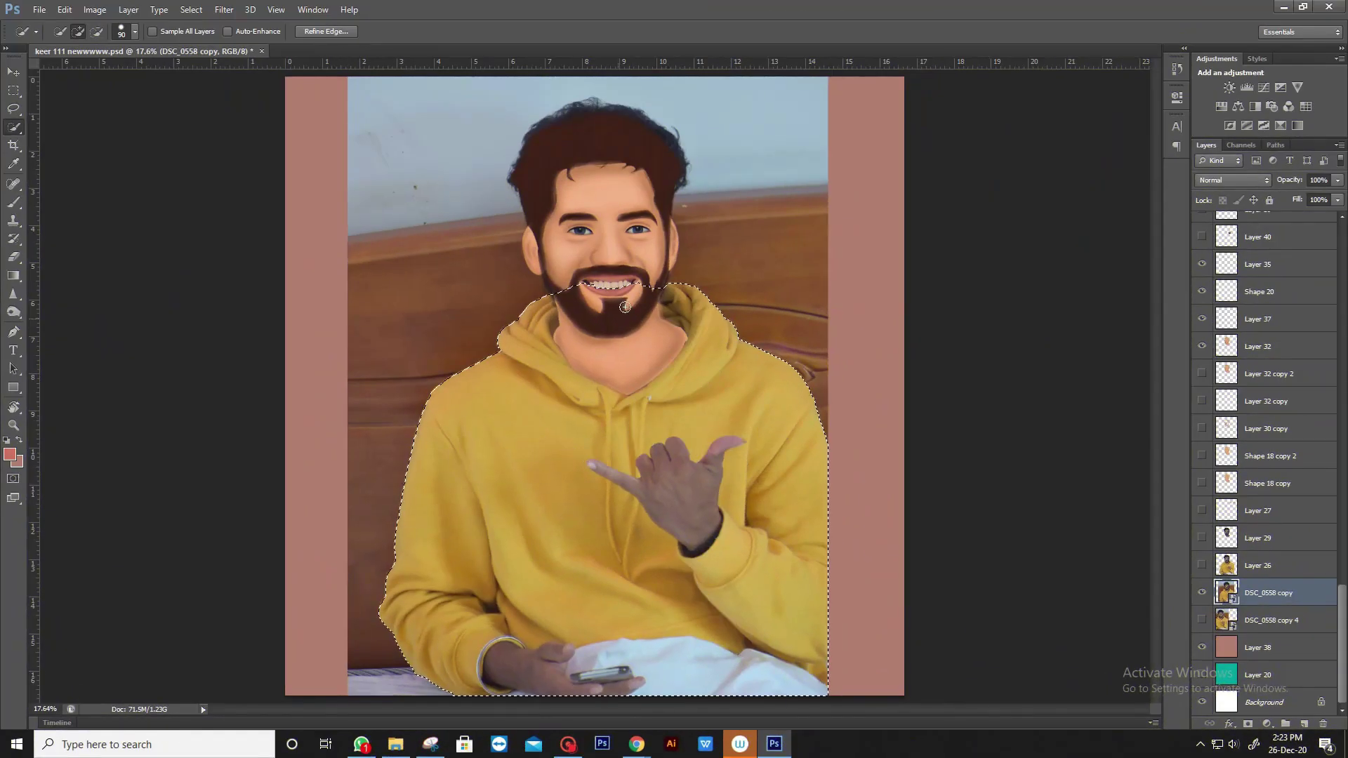
# - Scale, stretch and tilt Layer 41's hoodie body so it fits beneath the cartoon head
pyautogui.click(1249, 596)
pyautogui.hotkey('ctrl', 't')
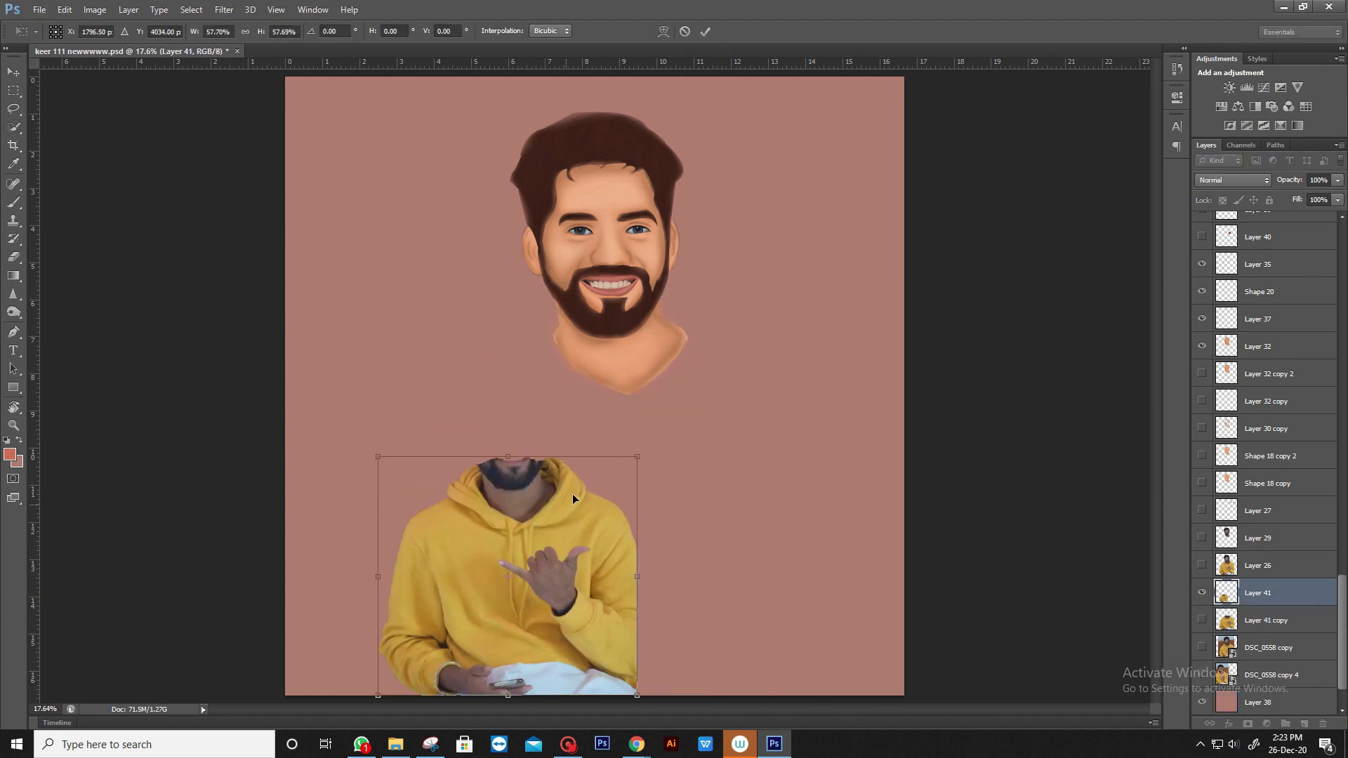
pyautogui.moveTo(571, 495); pyautogui.dragTo(711, 539)
pyautogui.moveTo(801, 295); pyautogui.dragTo(616, 365)
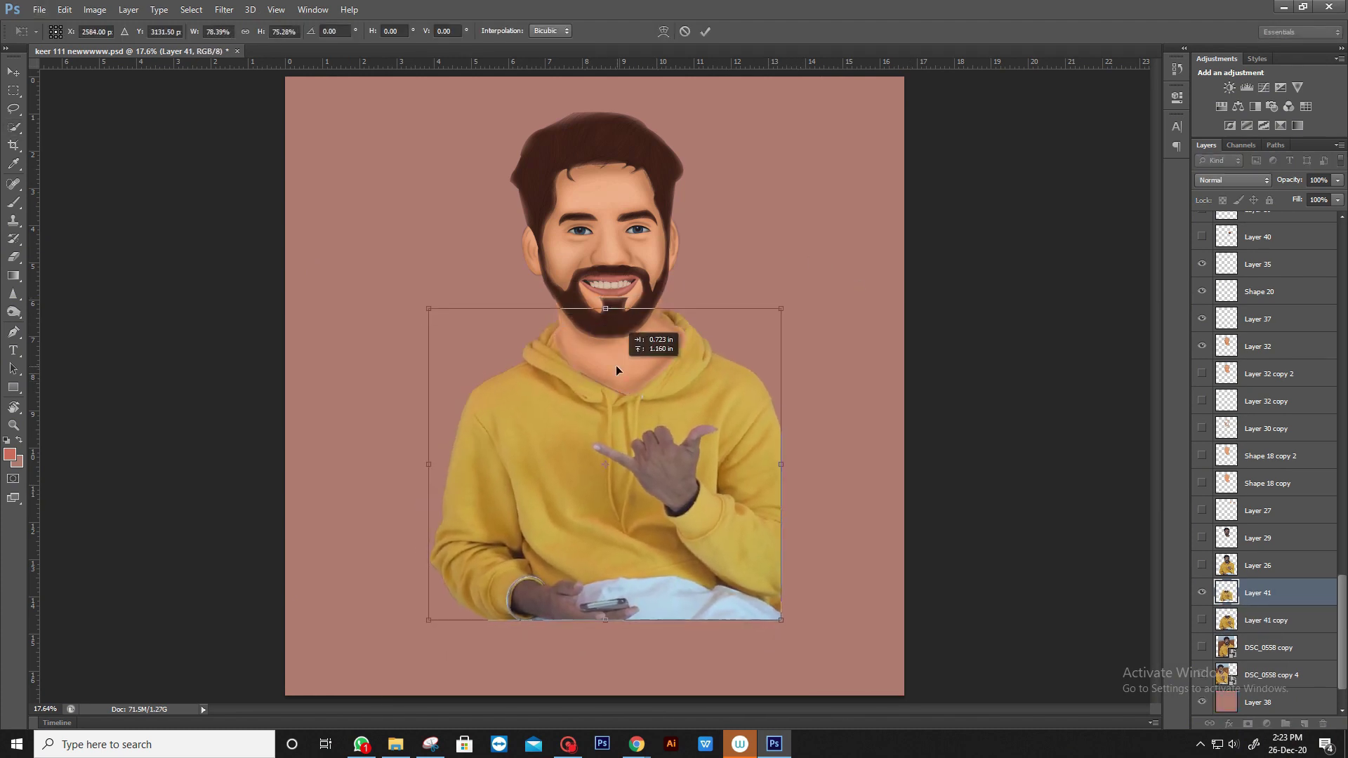
pyautogui.moveTo(421, 480); pyautogui.dragTo(478, 480)
pyautogui.moveTo(631, 310)
pyautogui.mouseDown()
pyautogui.moveTo(631, 330)
pyautogui.moveTo(611, 309)
pyautogui.mouseUp()
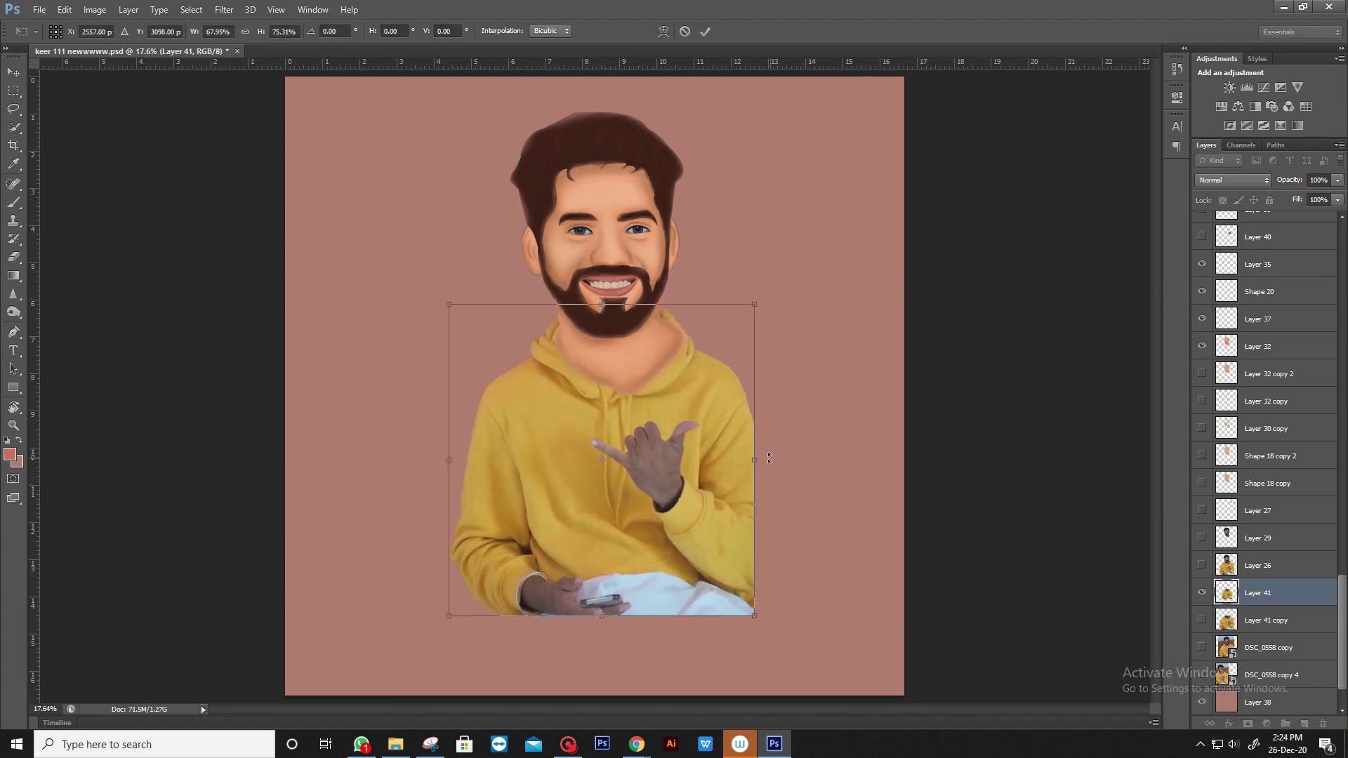
pyautogui.moveTo(759, 309); pyautogui.dragTo(777, 309)
pyautogui.moveTo(610, 617); pyautogui.dragTo(611, 630)
pyautogui.moveTo(632, 435)
pyautogui.mouseDown()
pyautogui.moveTo(677, 376)
pyautogui.moveTo(737, 361)
pyautogui.moveTo(615, 380)
pyautogui.mouseUp()
# - Commit the hoodie resize and warp its lower right edge inward in Liquify
pyautogui.press('Return')
pyautogui.hotkey('ctrl', 'shift', 'x')
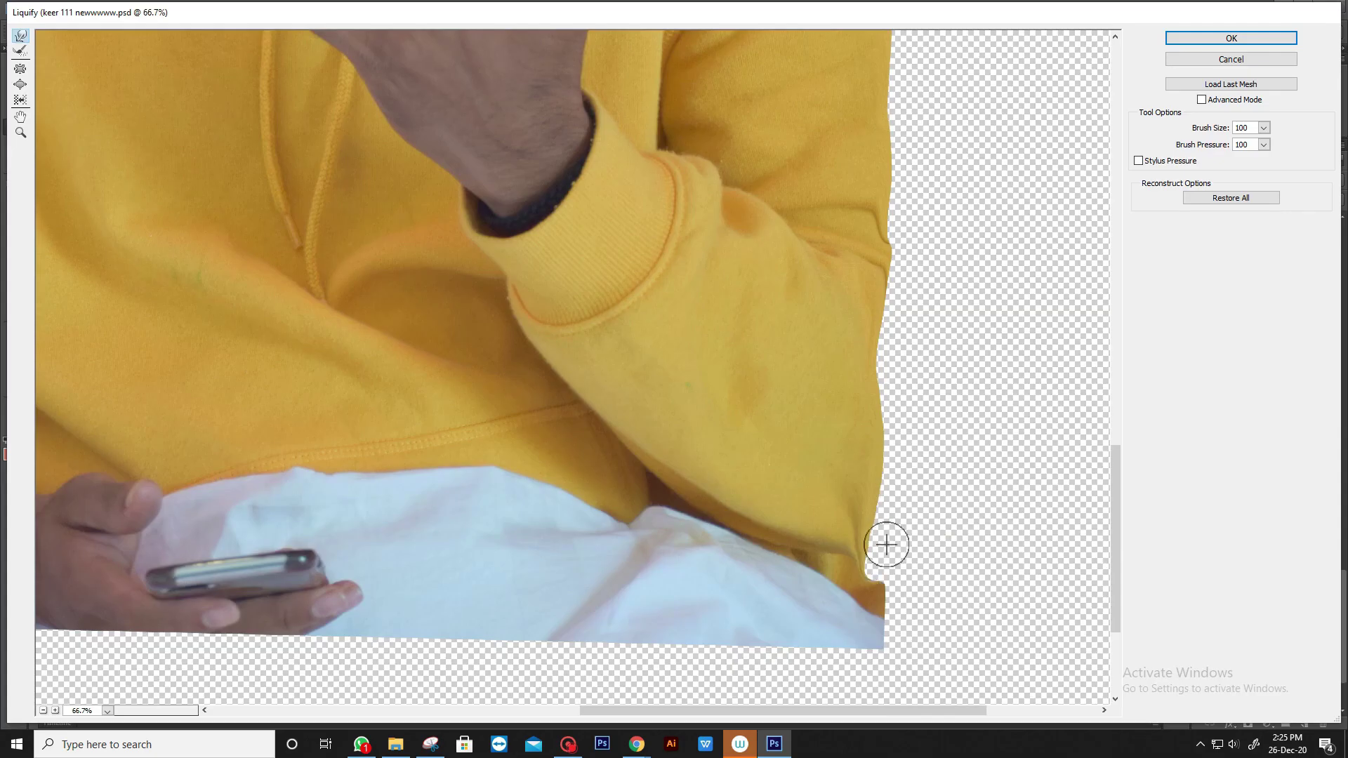
pyautogui.moveTo(848, 636)
pyautogui.mouseDown()
pyautogui.moveTo(885, 406)
pyautogui.moveTo(849, 370)
pyautogui.mouseUp()
# - Reshape the hoodie's bottom hem with the Forward Warp brush
pyautogui.scroll(4, 904, 151)
pyautogui.scroll(2, 767, 158)
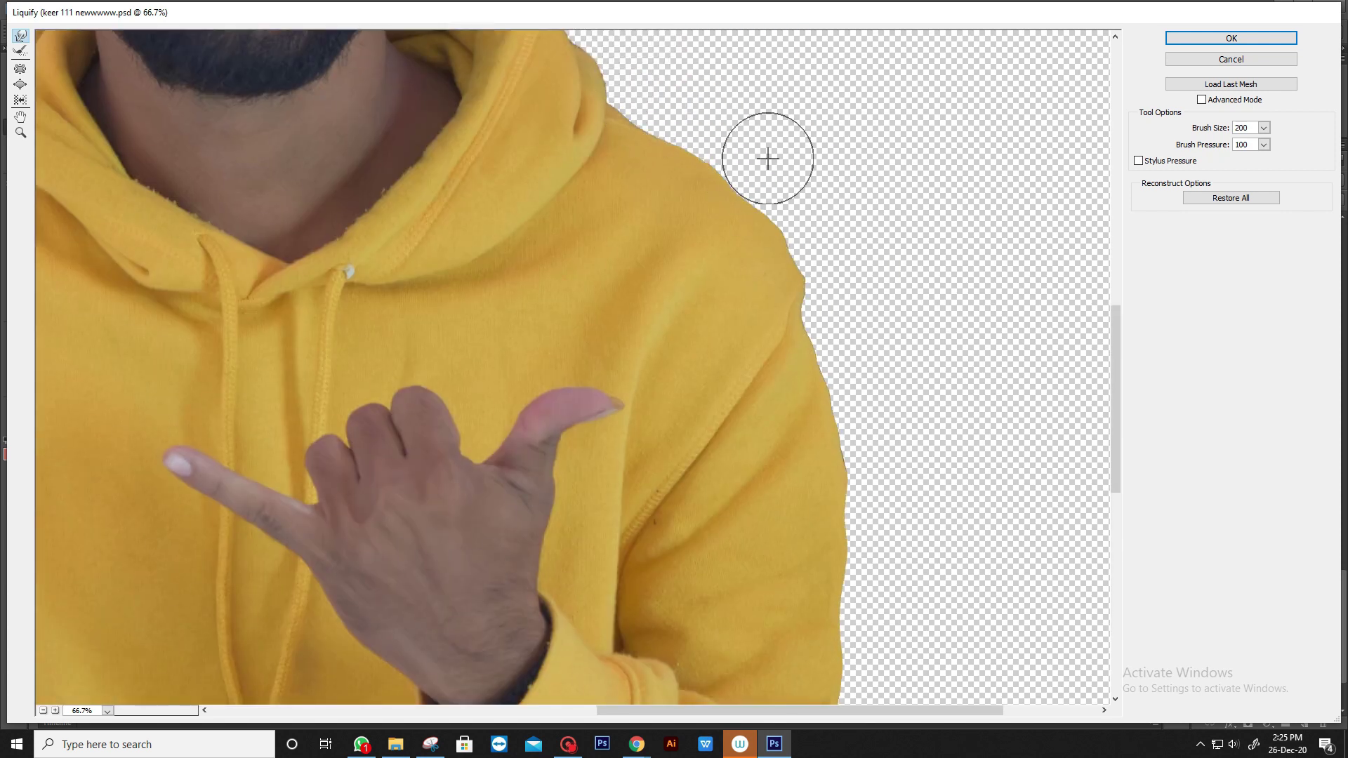
pyautogui.hscroll(-5, 136, 481)
pyautogui.scroll(-4, 156, 451)
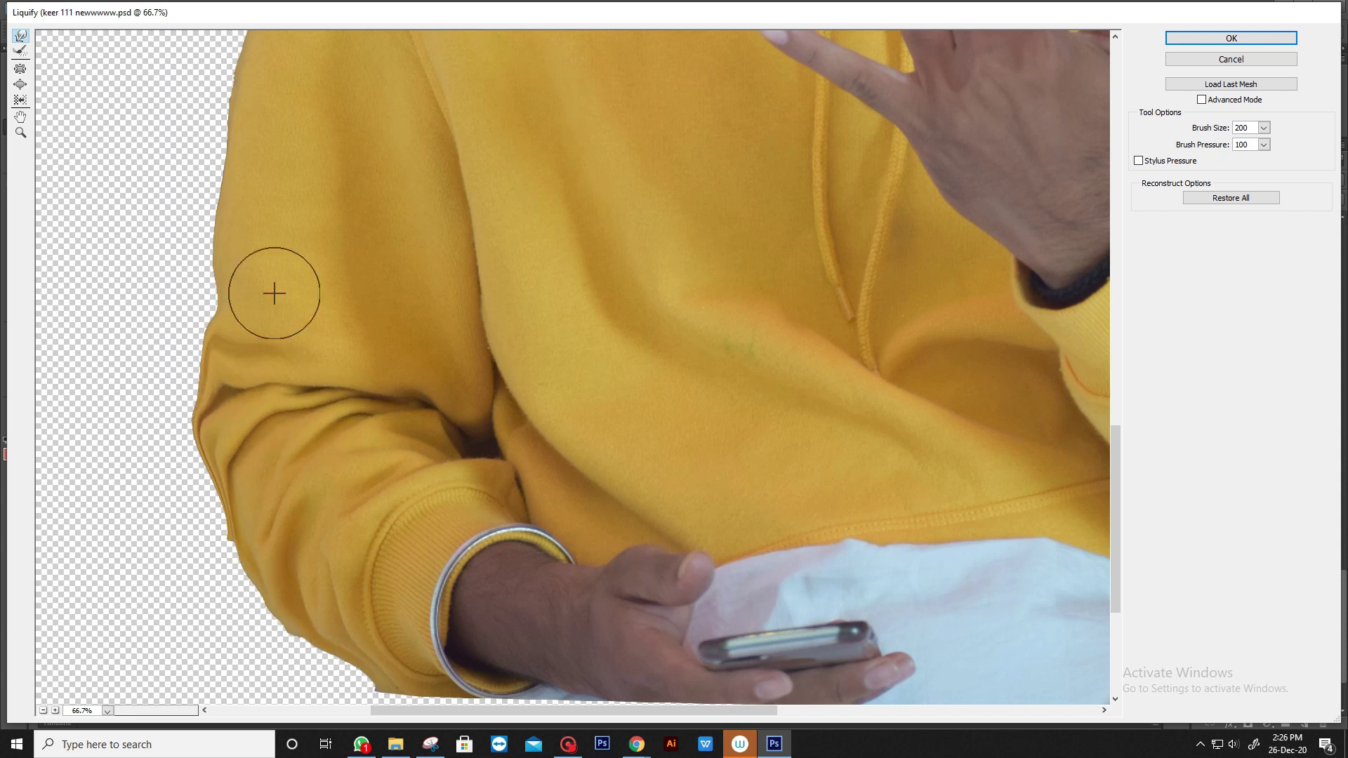
pyautogui.scroll(3, 190, 356)
pyautogui.scroll(2, 223, 264)
pyautogui.scroll(3, 391, 81)
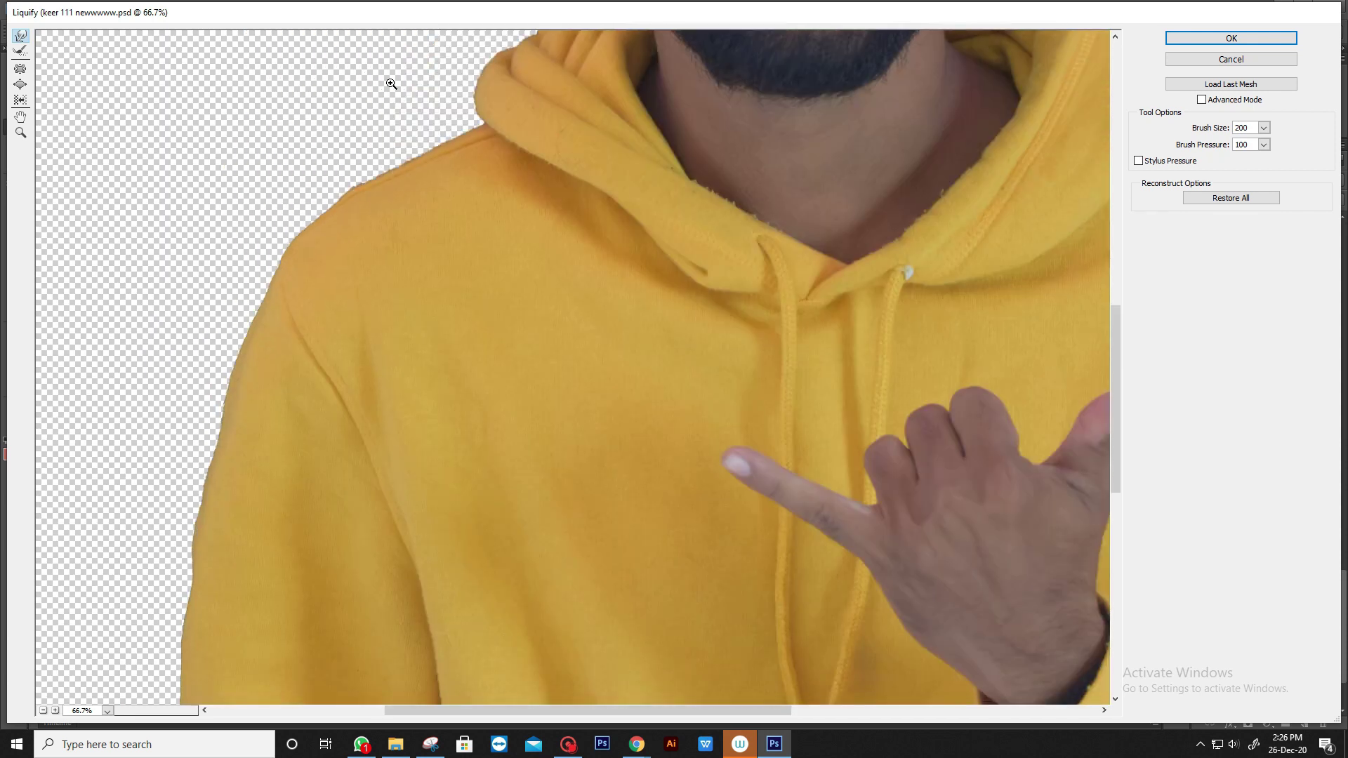
pyautogui.hotkey('ctrl', '-')
pyautogui.scroll(-5, 205, 220)
pyautogui.scroll(1, 803, 579)
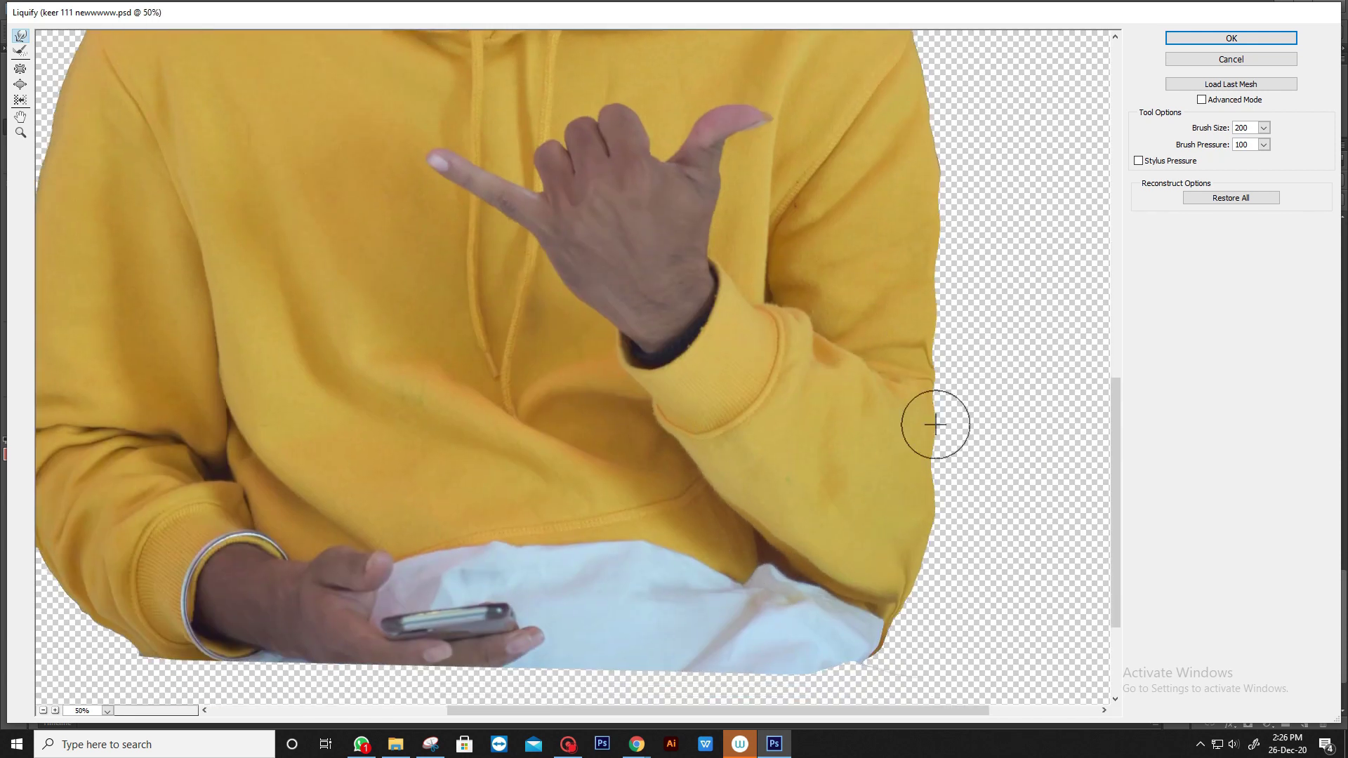
pyautogui.scroll(1, 902, 626)
pyautogui.scroll(-2, 466, 173)
pyautogui.hscroll(-3, 466, 173)
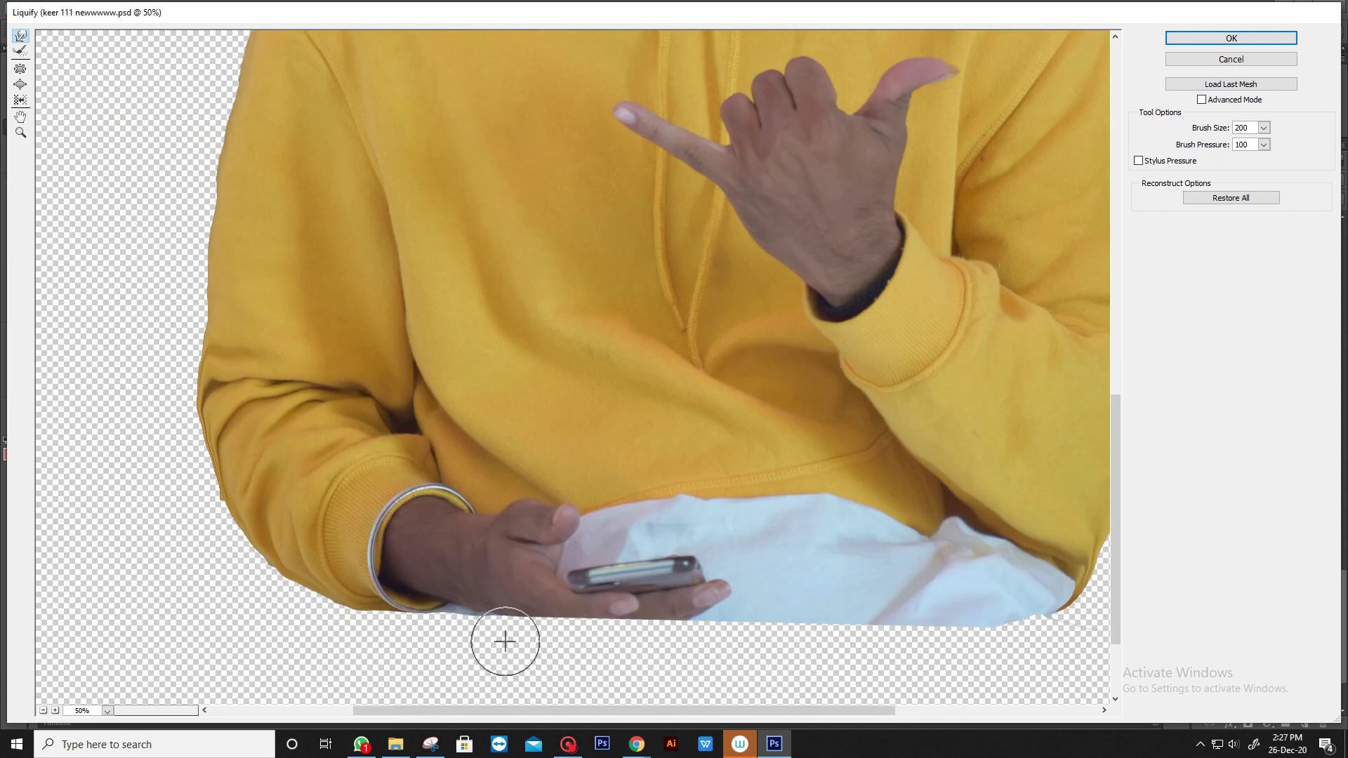
pyautogui.moveTo(505, 641); pyautogui.dragTo(921, 636)
# - With a 400 brush, round out the lower right corner, white hem and right shoulder
pyautogui.press(']')
pyautogui.press(']')
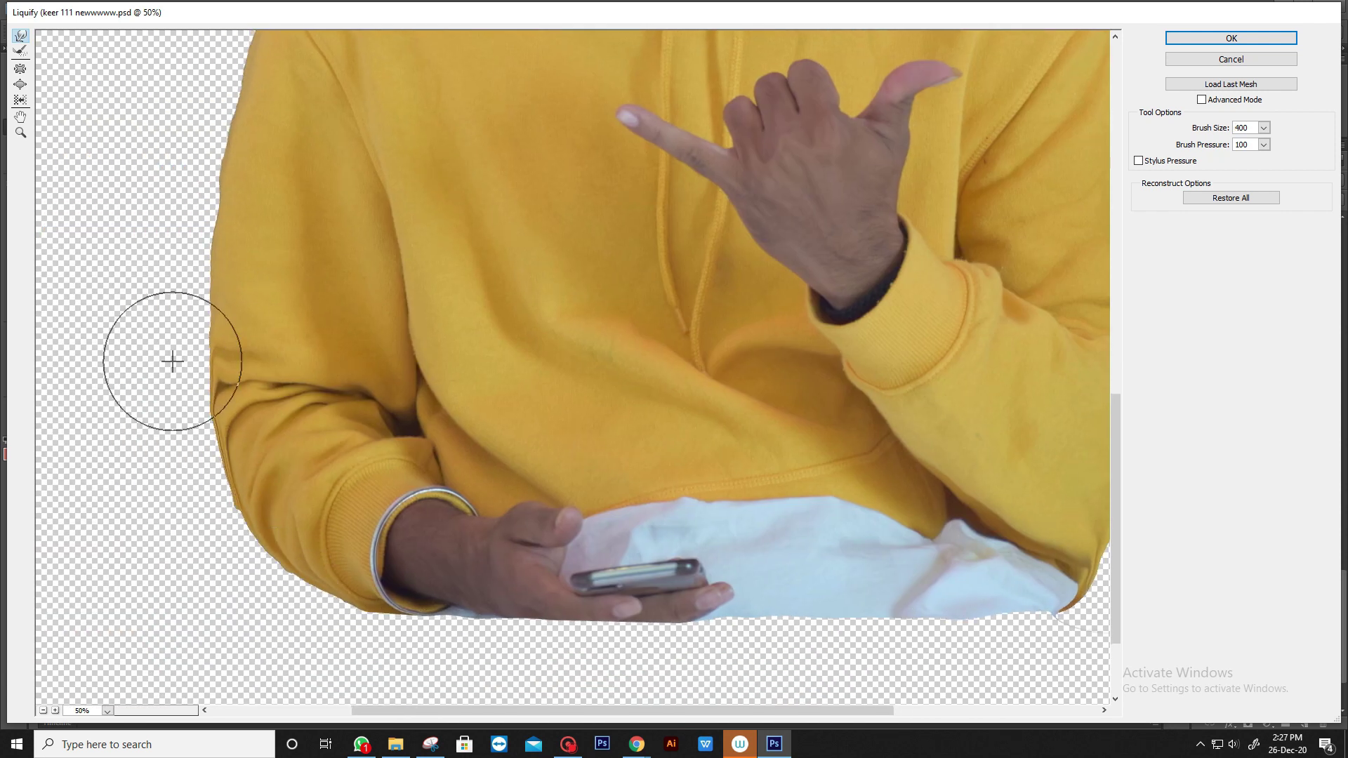
pyautogui.scroll(2, 217, 232)
pyautogui.scroll(2, 216, 241)
pyautogui.scroll(-2, 184, 504)
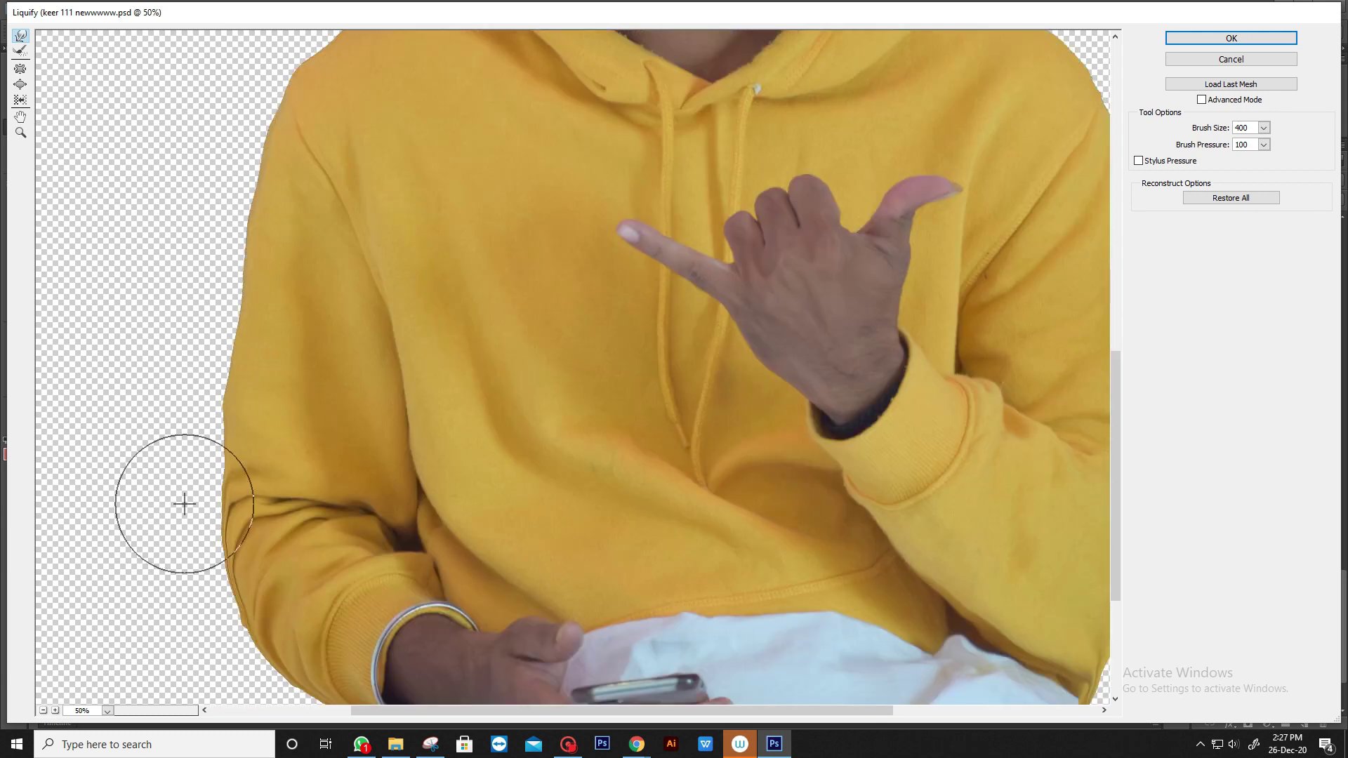
pyautogui.scroll(-2, 184, 503)
pyautogui.scroll(1, 872, 662)
pyautogui.hscroll(2, 872, 662)
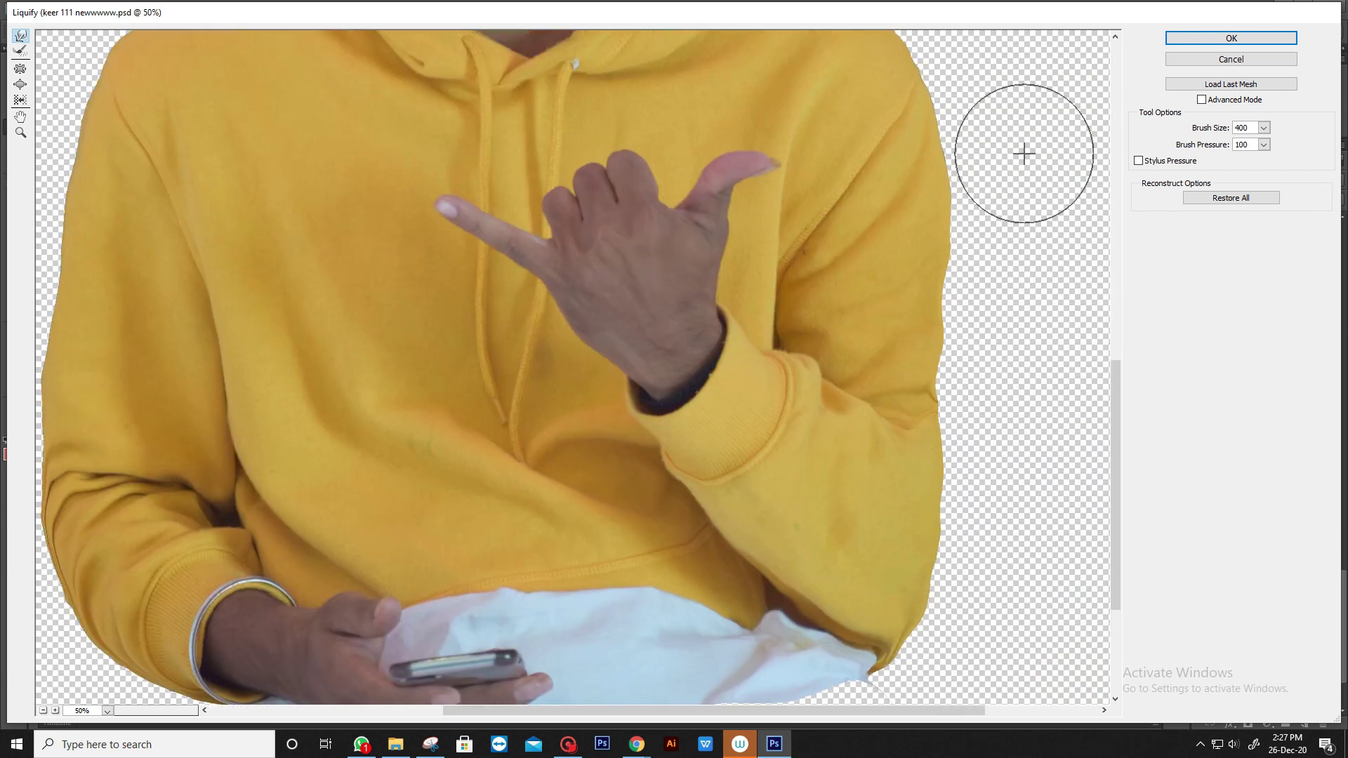
pyautogui.scroll(2, 779, 139)
pyautogui.scroll(2, 83, 544)
pyautogui.hscroll(-1, 83, 544)
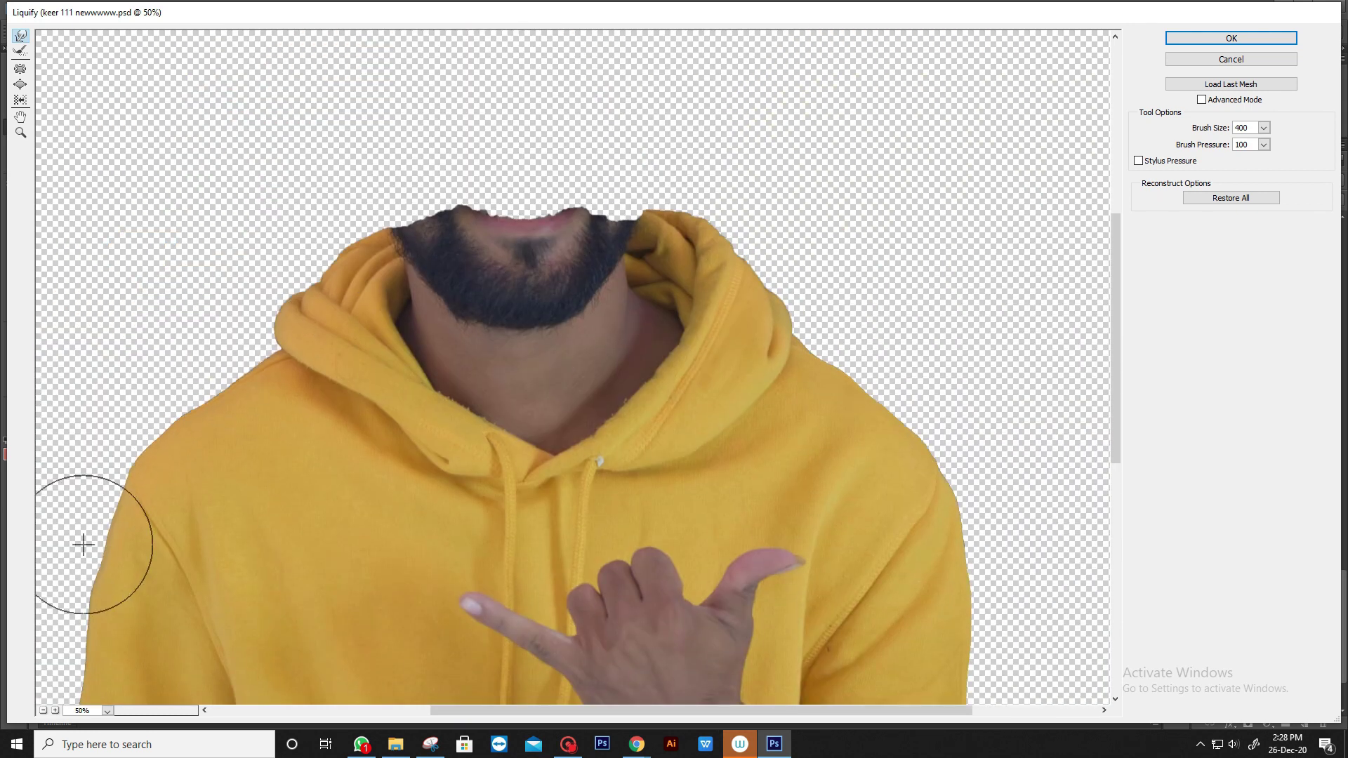
pyautogui.scroll(-2, 217, 126)
pyautogui.scroll(1, 830, 651)
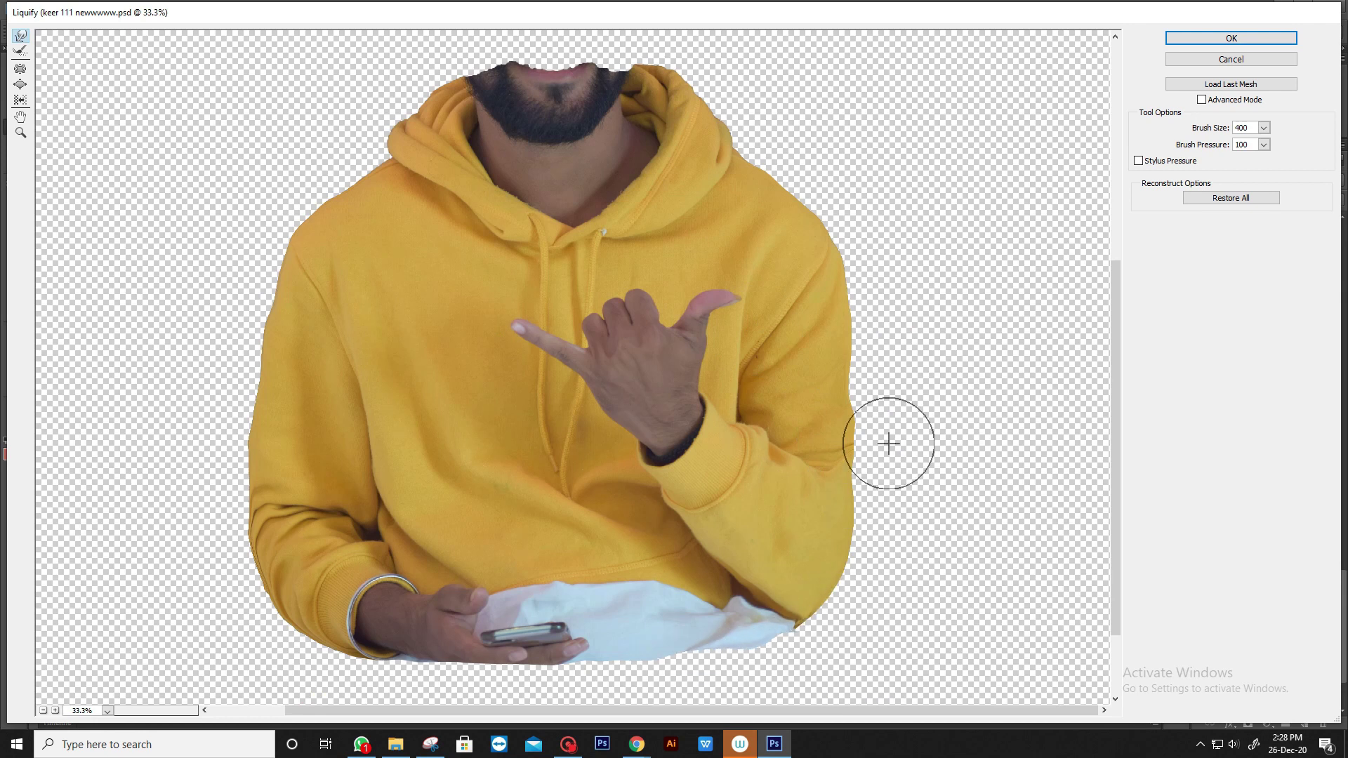
pyautogui.moveTo(793, 618); pyautogui.dragTo(723, 674)
pyautogui.moveTo(617, 682); pyautogui.dragTo(837, 600)
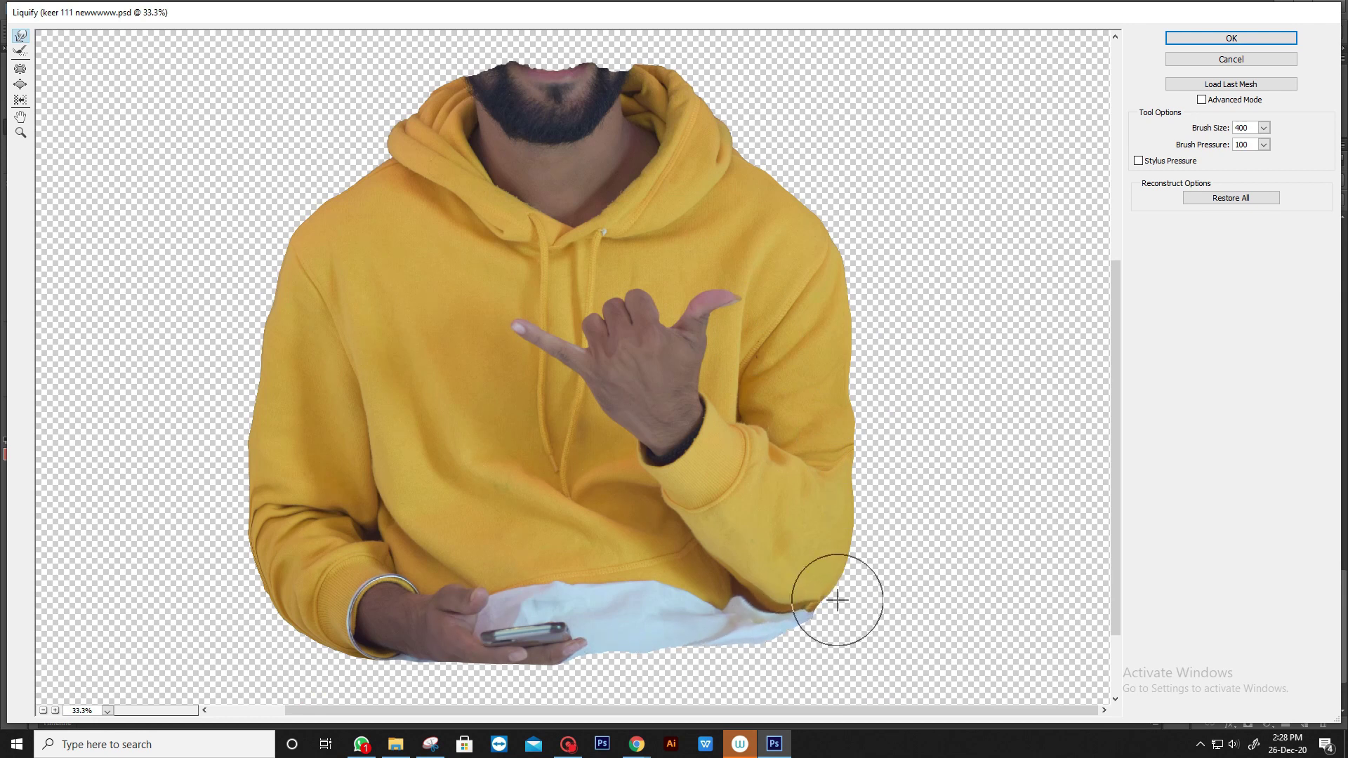
pyautogui.moveTo(731, 186); pyautogui.dragTo(829, 203)
# - Apply the Liquify warp and group several layers into Group 3
pyautogui.press('Return')
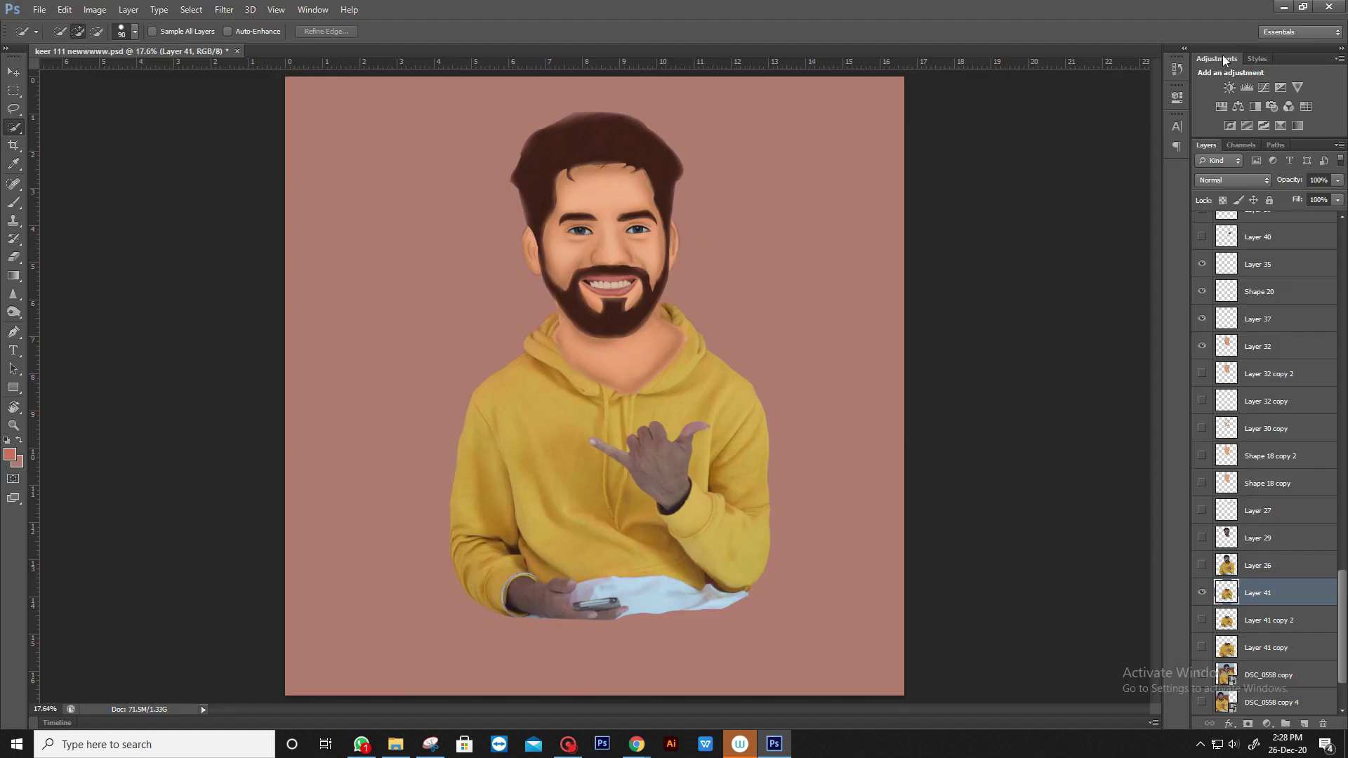
pyautogui.scroll(3, 571, 391)
pyautogui.scroll(3, 1262, 539)
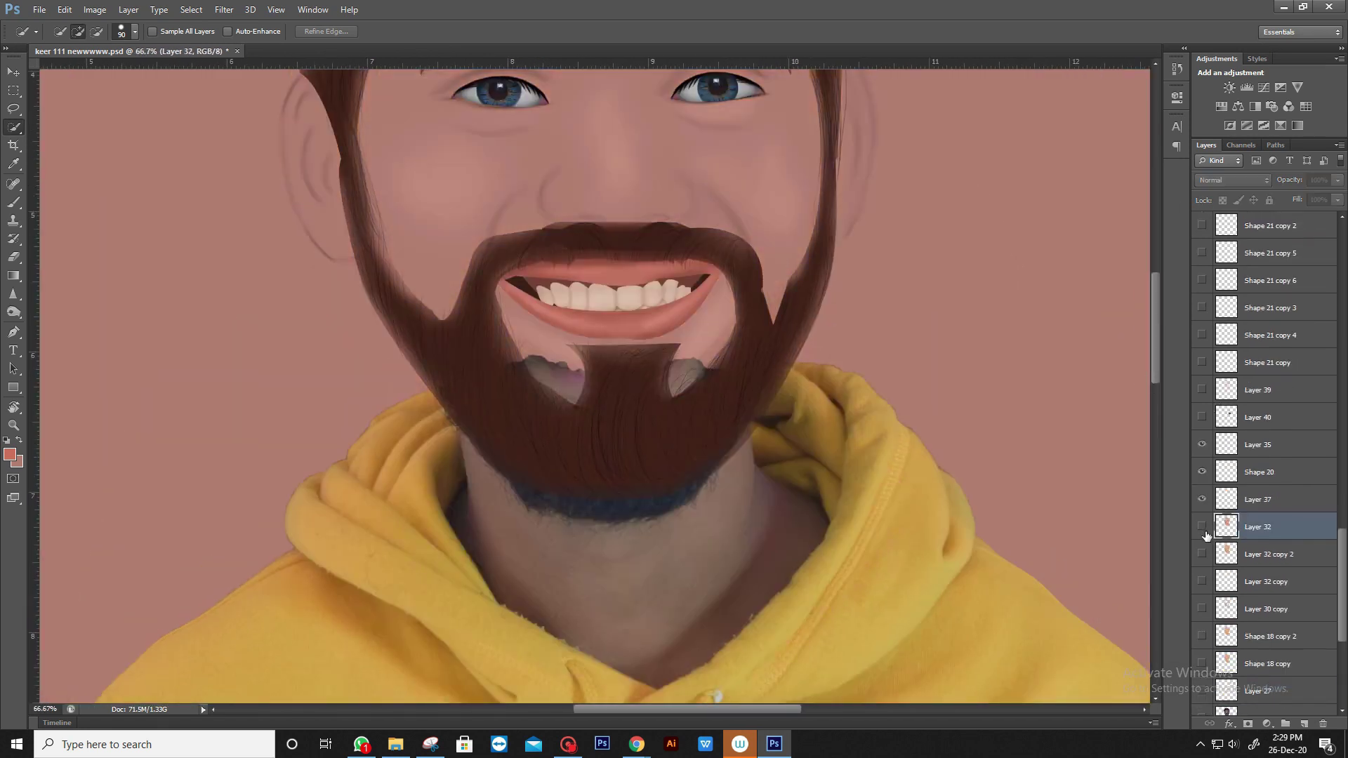
pyautogui.scroll(3, 1267, 546)
pyautogui.scroll(3, 1272, 552)
pyautogui.scroll(3, 1278, 558)
pyautogui.hotkey('ctrl', 'g')
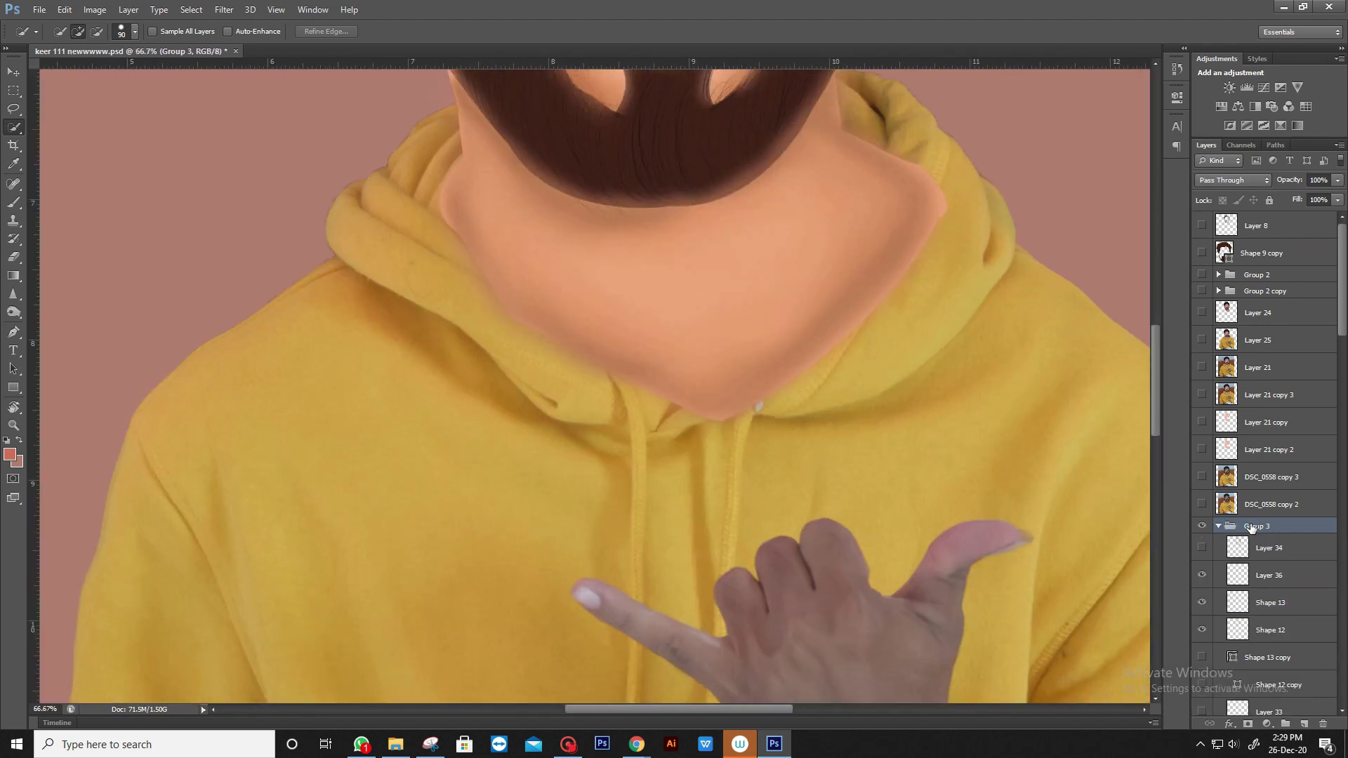
# - Set Layer 32 opacity to 82% and switch to the Eraser
pyautogui.click(1295, 571)
pyautogui.press('8')
pyautogui.press('2')
pyautogui.scroll(2, 307, 361)
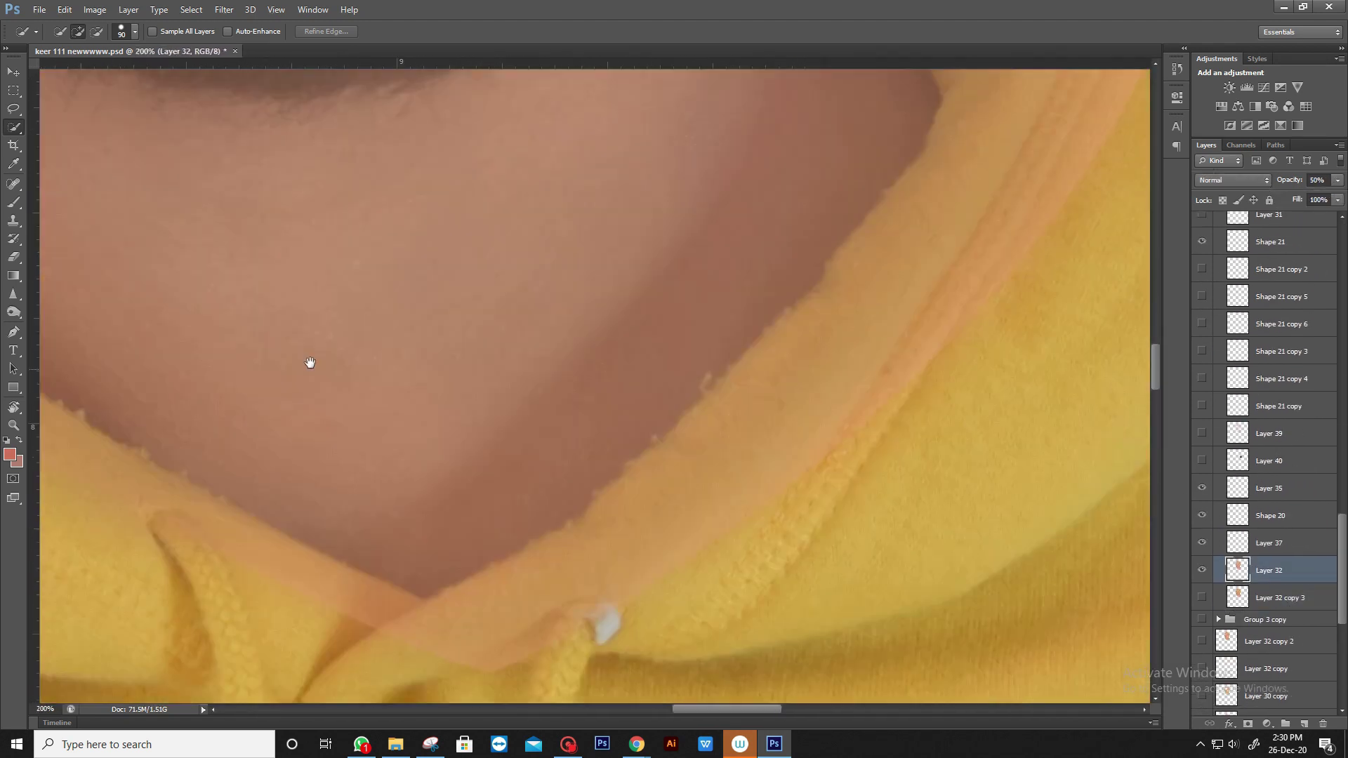
pyautogui.press('e')
pyautogui.scroll(-1, 664, 490)
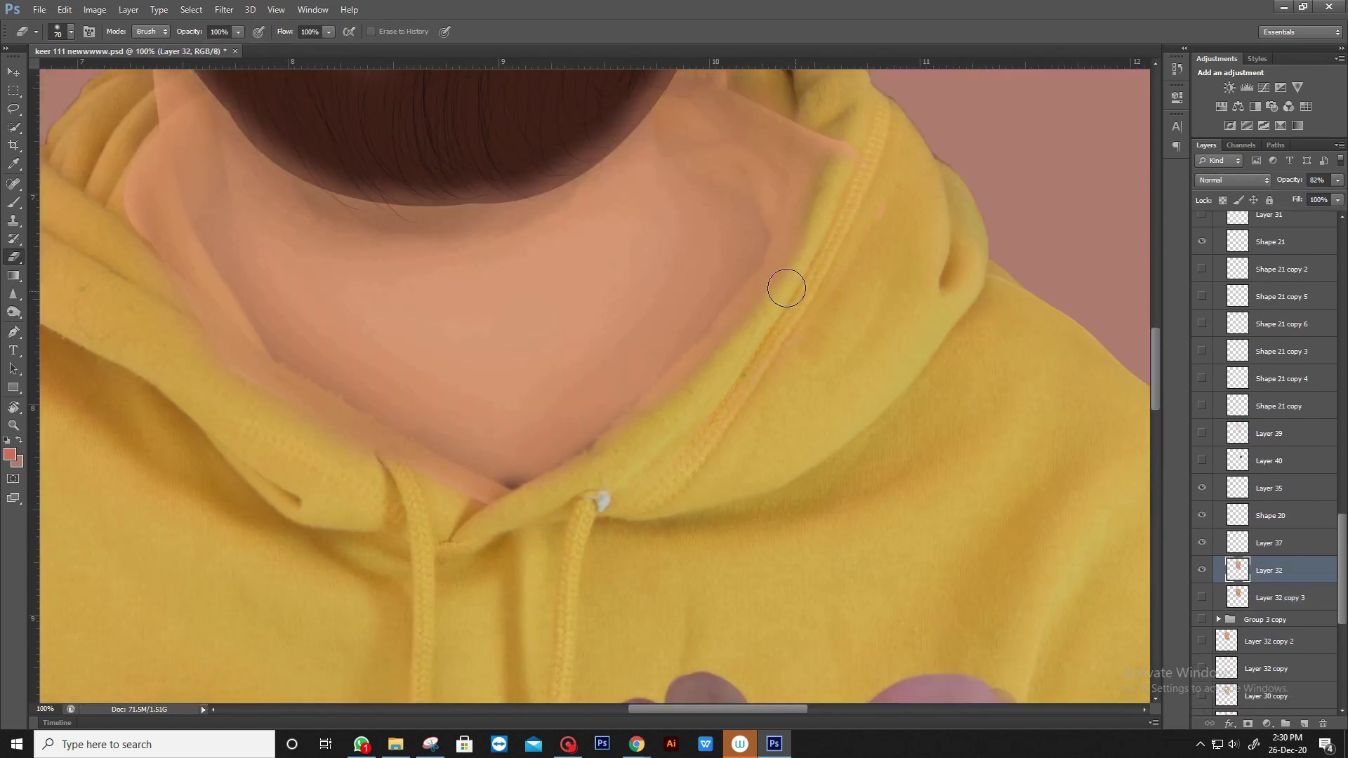
# - Erase the dark blob below the beard's right edge on the neck
pyautogui.moveTo(788, 286)
pyautogui.mouseDown()
pyautogui.moveTo(807, 405)
pyautogui.moveTo(902, 404)
pyautogui.mouseUp()
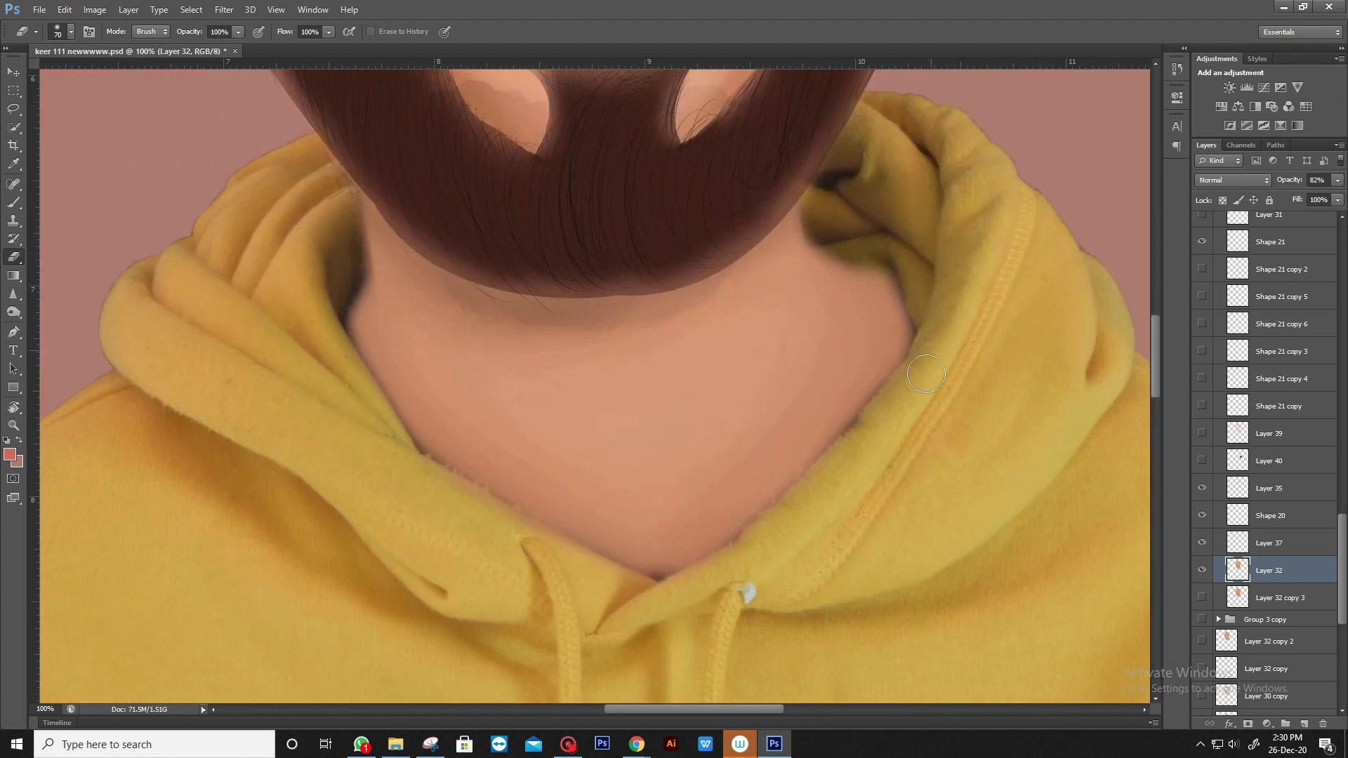
pyautogui.hotkey('ctrl', '0')
pyautogui.hotkey('ctrl', '+')
pyautogui.hotkey('ctrl', '+')
pyautogui.hotkey('ctrl', '+')
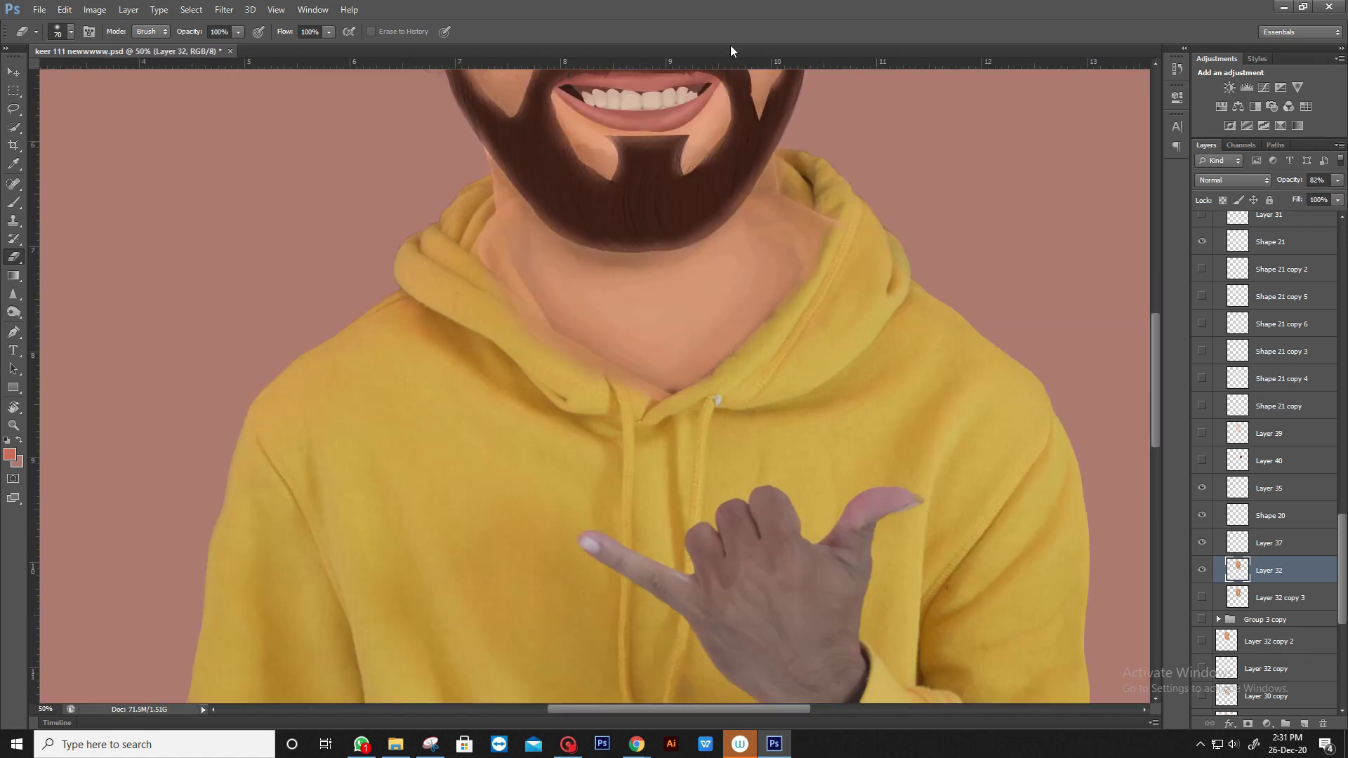
pyautogui.hotkey('ctrl', '+')
pyautogui.rightClick(274, 355)
pyautogui.press('Escape')
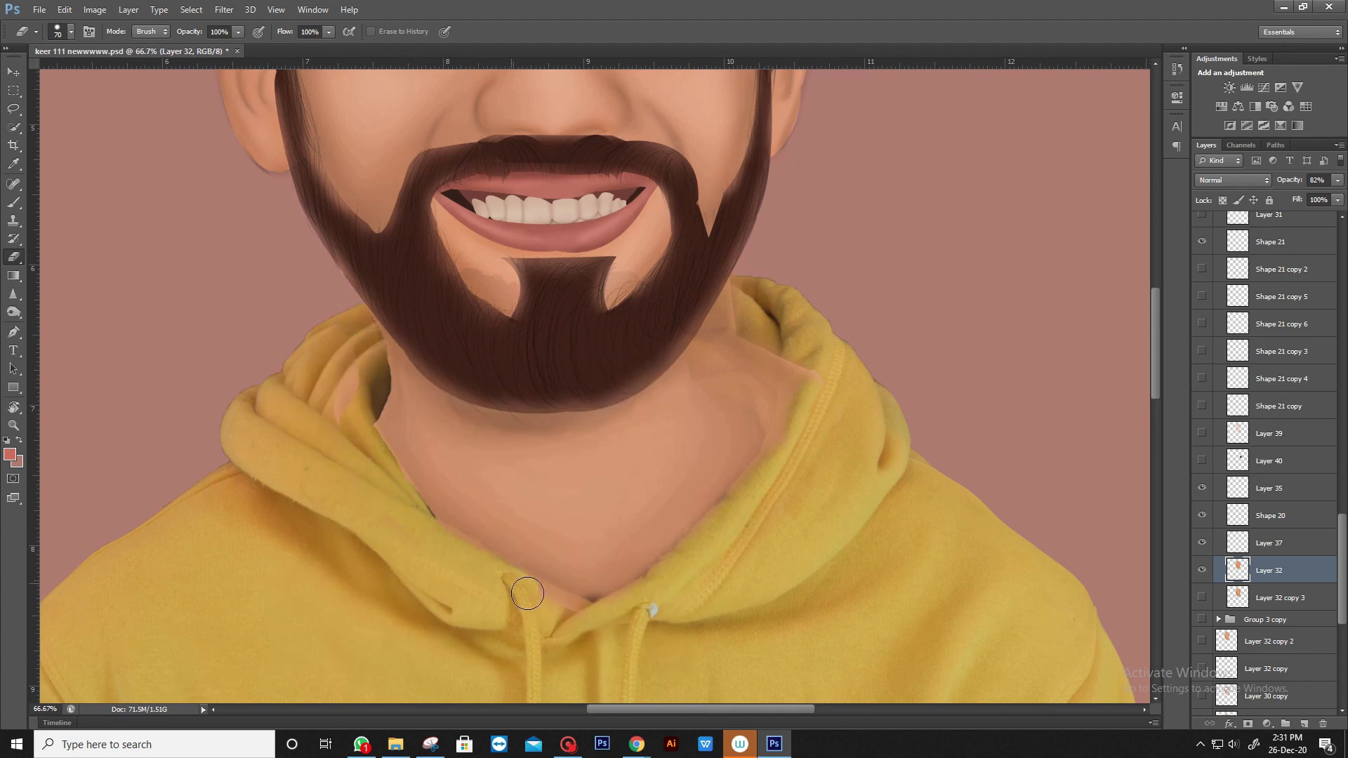
pyautogui.moveTo(709, 368); pyautogui.dragTo(758, 485)
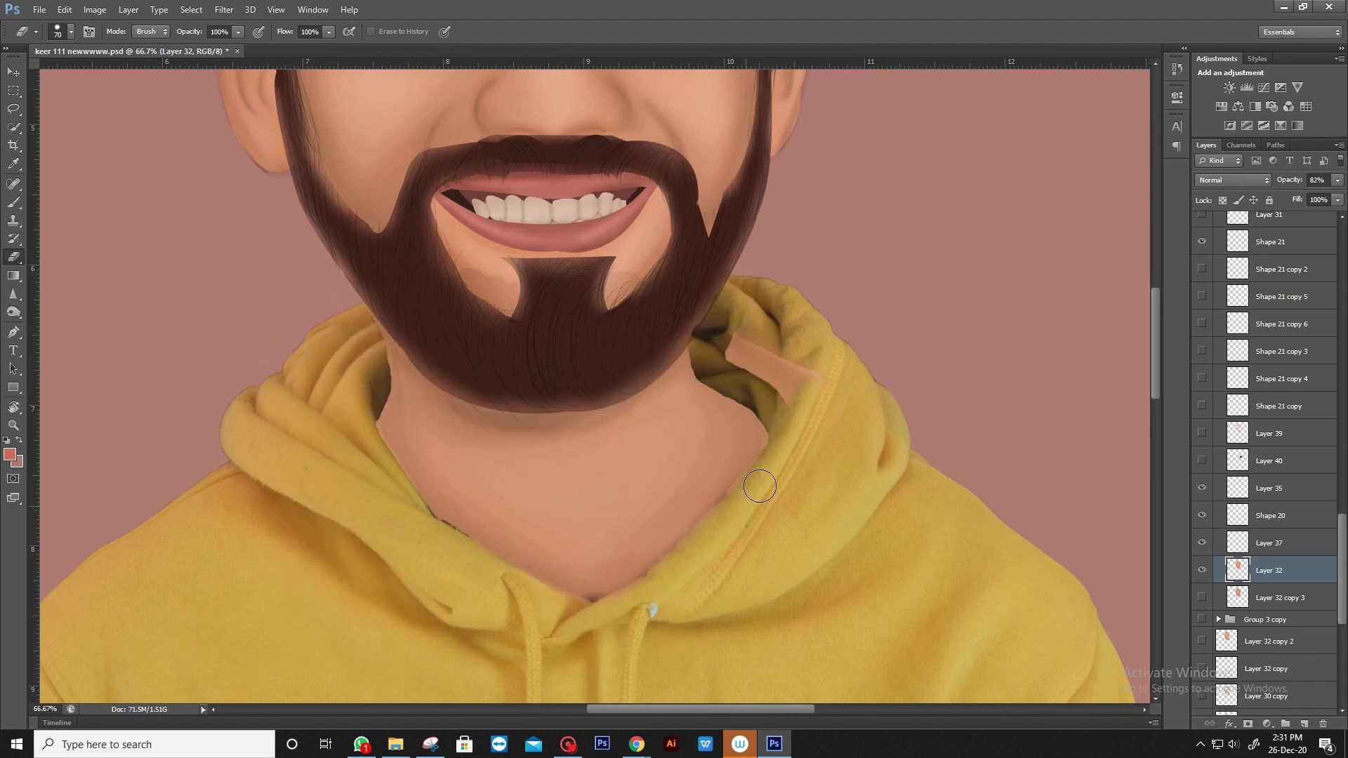
pyautogui.press('r')
pyautogui.hotkey('ctrl', '0')
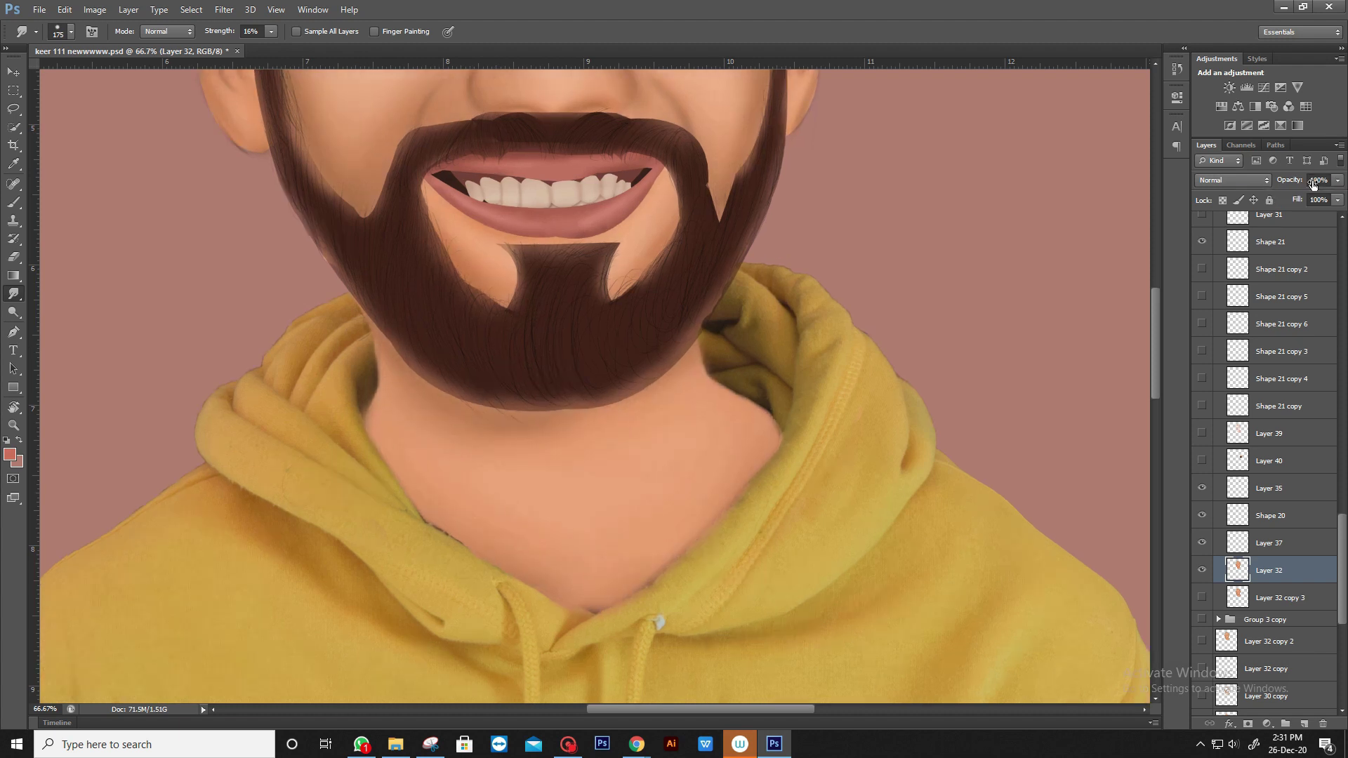
# - Rescale the Layer 41 hoodie slightly with Free Transform
pyautogui.keyDown('ctrl'); pyautogui.click(670, 115); pyautogui.keyUp('ctrl')
pyautogui.hotkey('ctrl', 't')
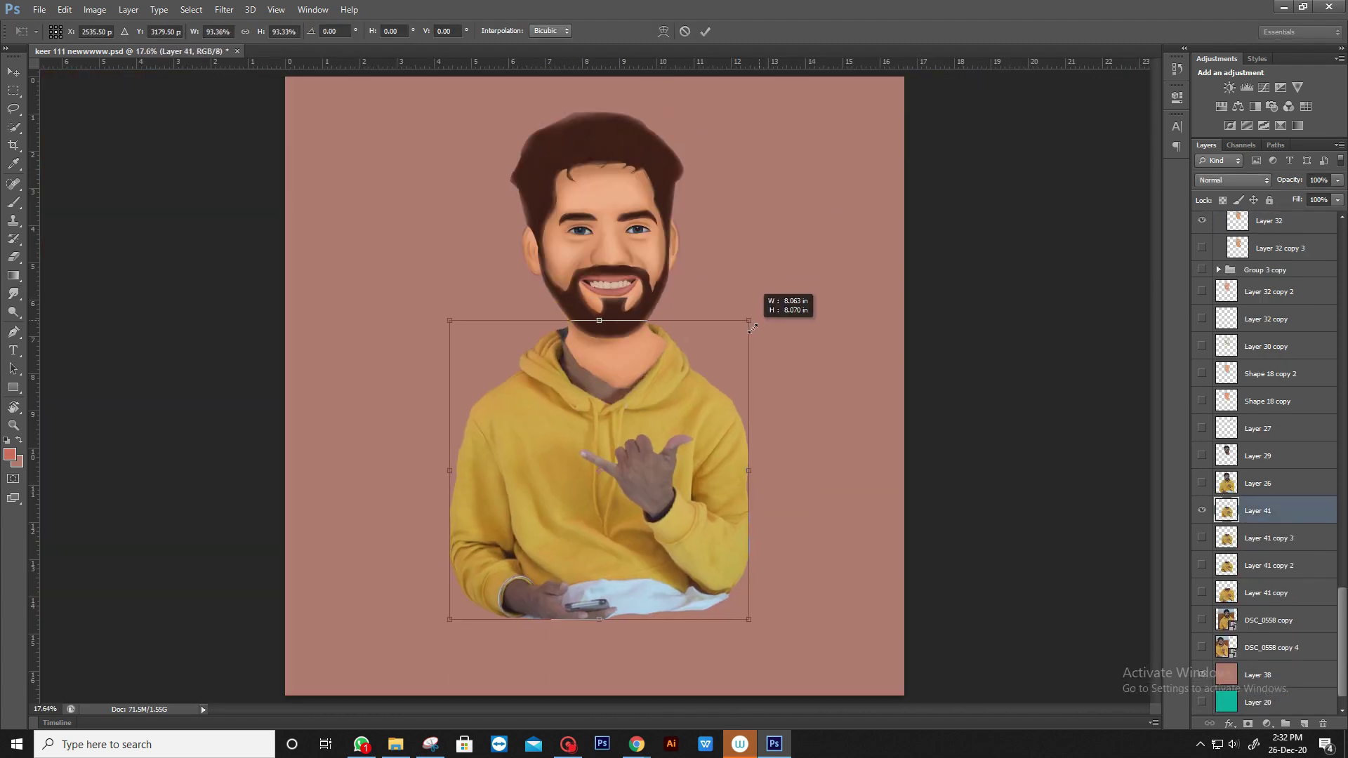
pyautogui.moveTo(773, 318)
pyautogui.mouseDown()
pyautogui.moveTo(756, 328)
pyautogui.moveTo(793, 306)
pyautogui.mouseUp()
pyautogui.press('Return')
pyautogui.hotkey('ctrl', 't')
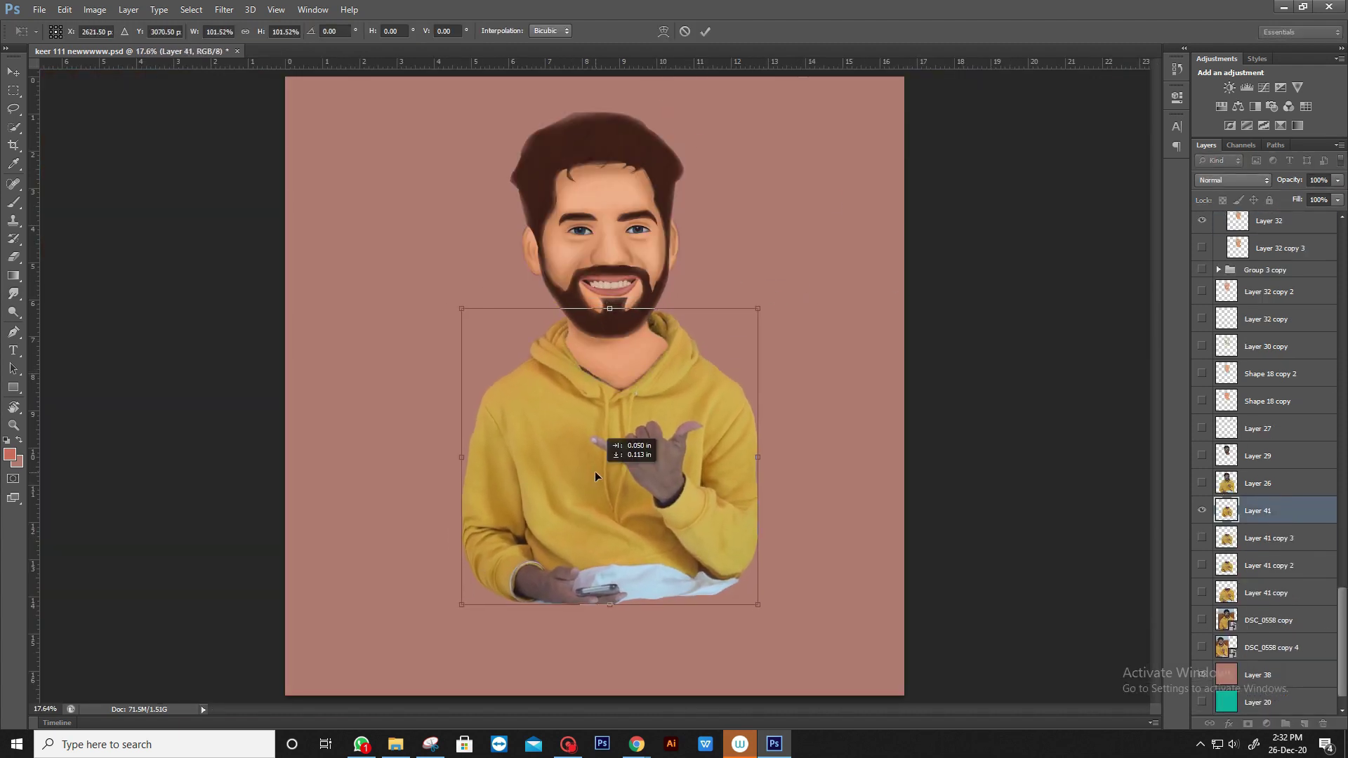
pyautogui.press('Return')
# - Place the first Pen anchor on the hoodie's shoulder
pyautogui.hotkey('ctrl', '+')
pyautogui.hotkey('ctrl', '+')
pyautogui.hotkey('ctrl', '+')
pyautogui.press('p')
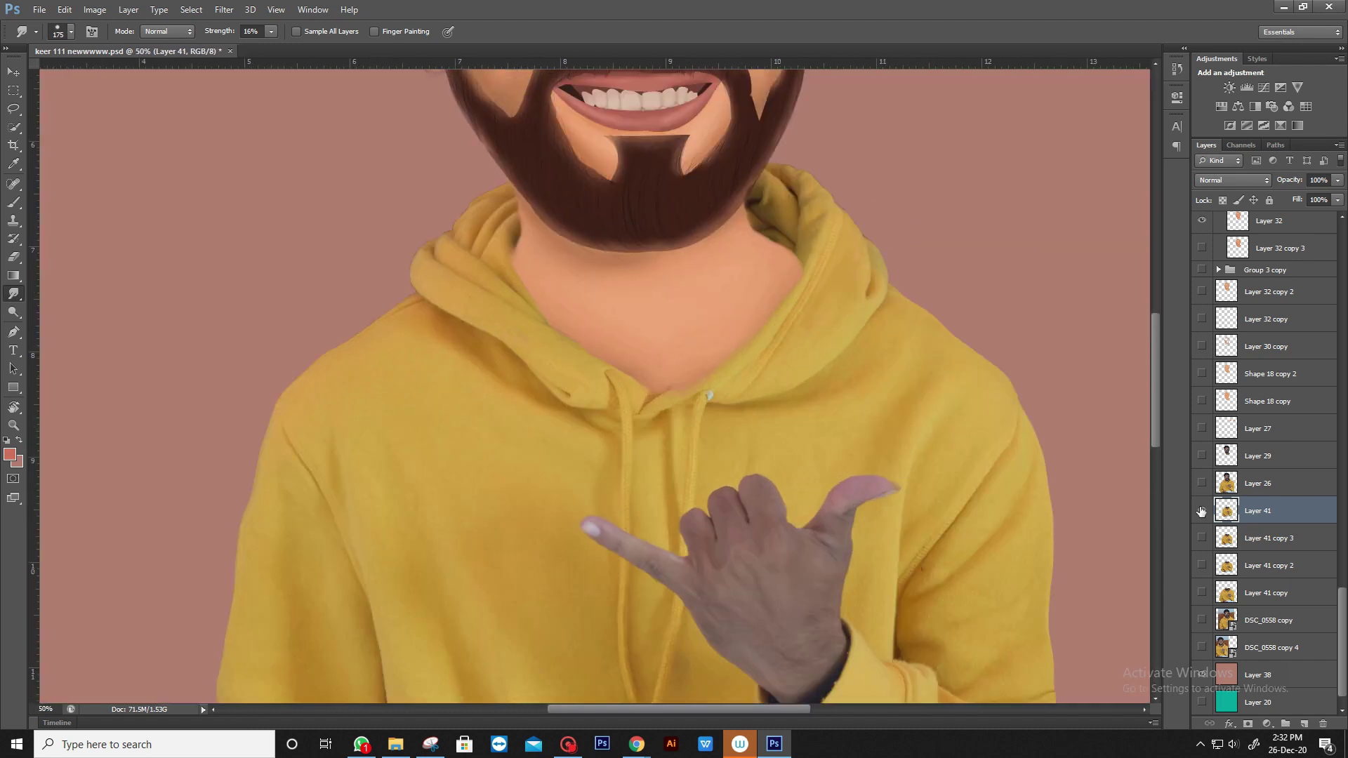
pyautogui.click(449, 235)
# - Trace the hoodie's shoulder and left edge down to the sleeve cuff and wrist
pyautogui.moveTo(413, 290); pyautogui.dragTo(428, 336)
pyautogui.moveTo(319, 392); pyautogui.dragTo(501, 300)
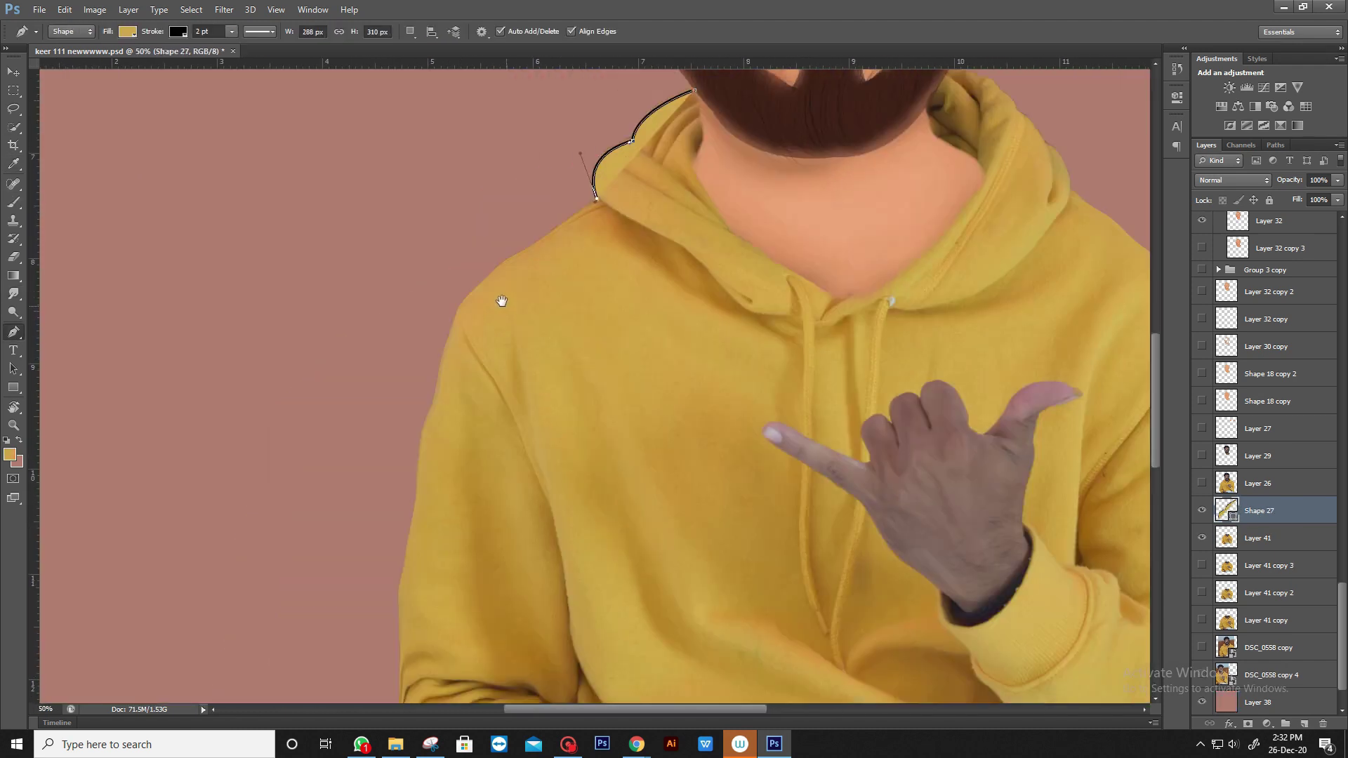
pyautogui.click(453, 339)
pyautogui.scroll(-3, 452, 339)
pyautogui.click(419, 286)
pyautogui.click(404, 417)
pyautogui.scroll(-2, 397, 461)
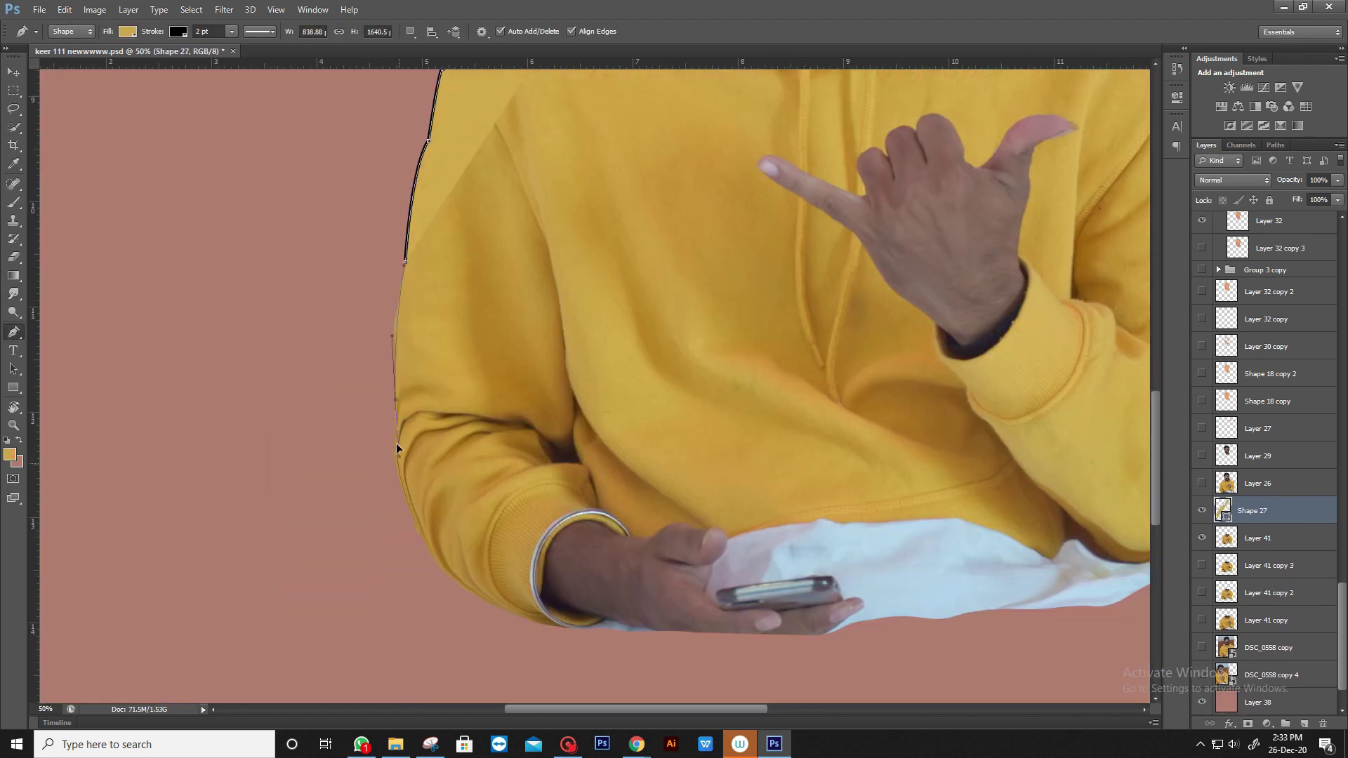
pyautogui.moveTo(378, 440); pyautogui.dragTo(407, 467)
pyautogui.click(545, 520)
pyautogui.click(566, 509)
# - Trace around the right shoulder and neck, then close the hoodie outline
pyautogui.moveTo(1133, 313); pyautogui.dragTo(848, 433)
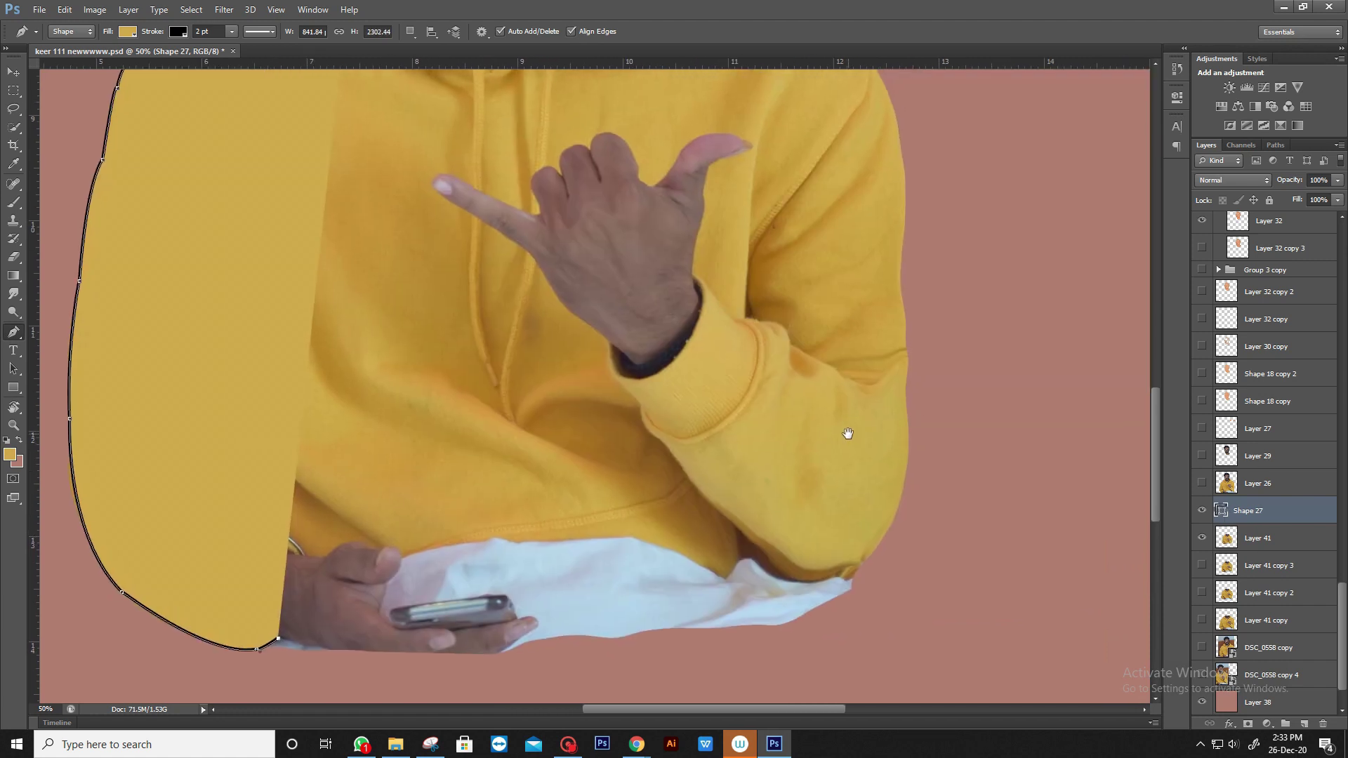
pyautogui.moveTo(903, 495); pyautogui.dragTo(800, 391)
pyautogui.click(791, 155)
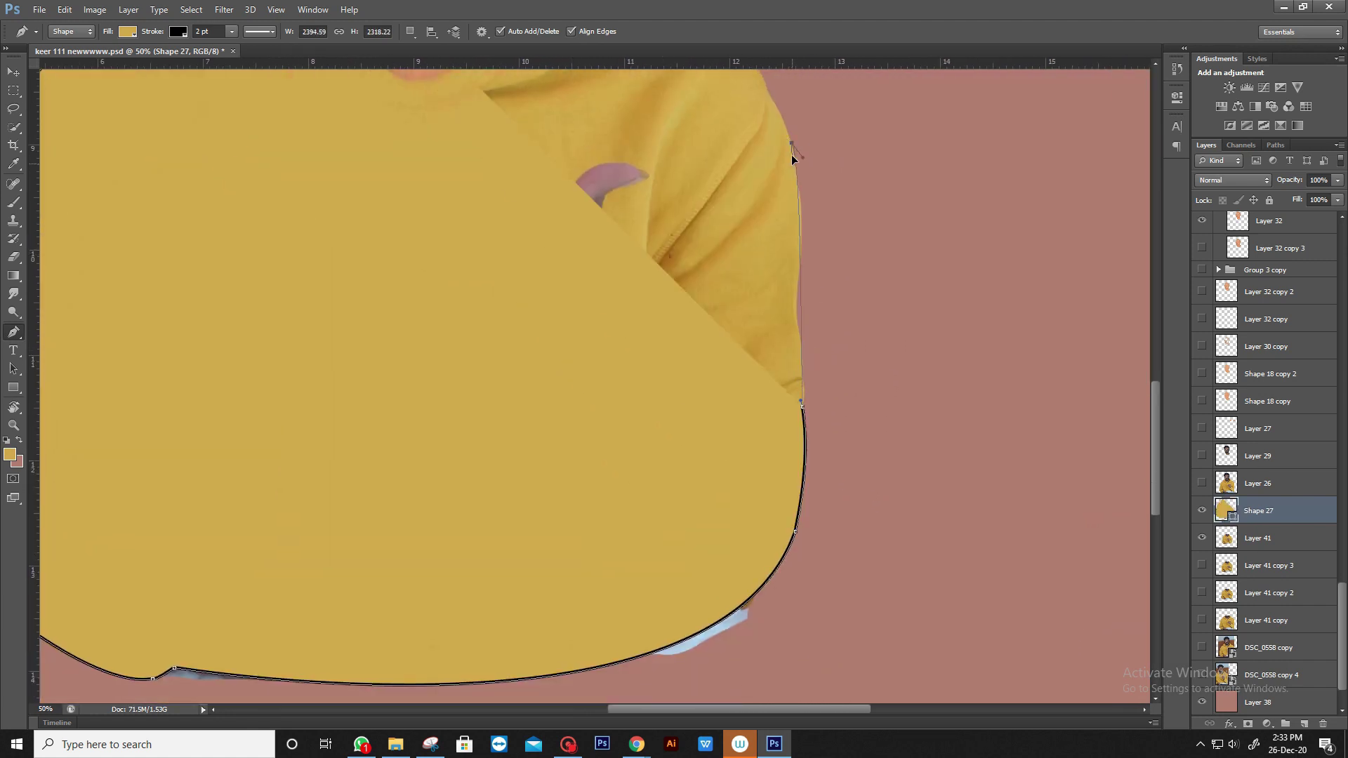
pyautogui.moveTo(790, 154); pyautogui.dragTo(877, 515)
pyautogui.click(722, 346)
pyautogui.moveTo(696, 295); pyautogui.dragTo(659, 266)
pyautogui.click(586, 225)
# - Lower the hoodie shape layer's opacity to 68%
pyautogui.click(518, 220)
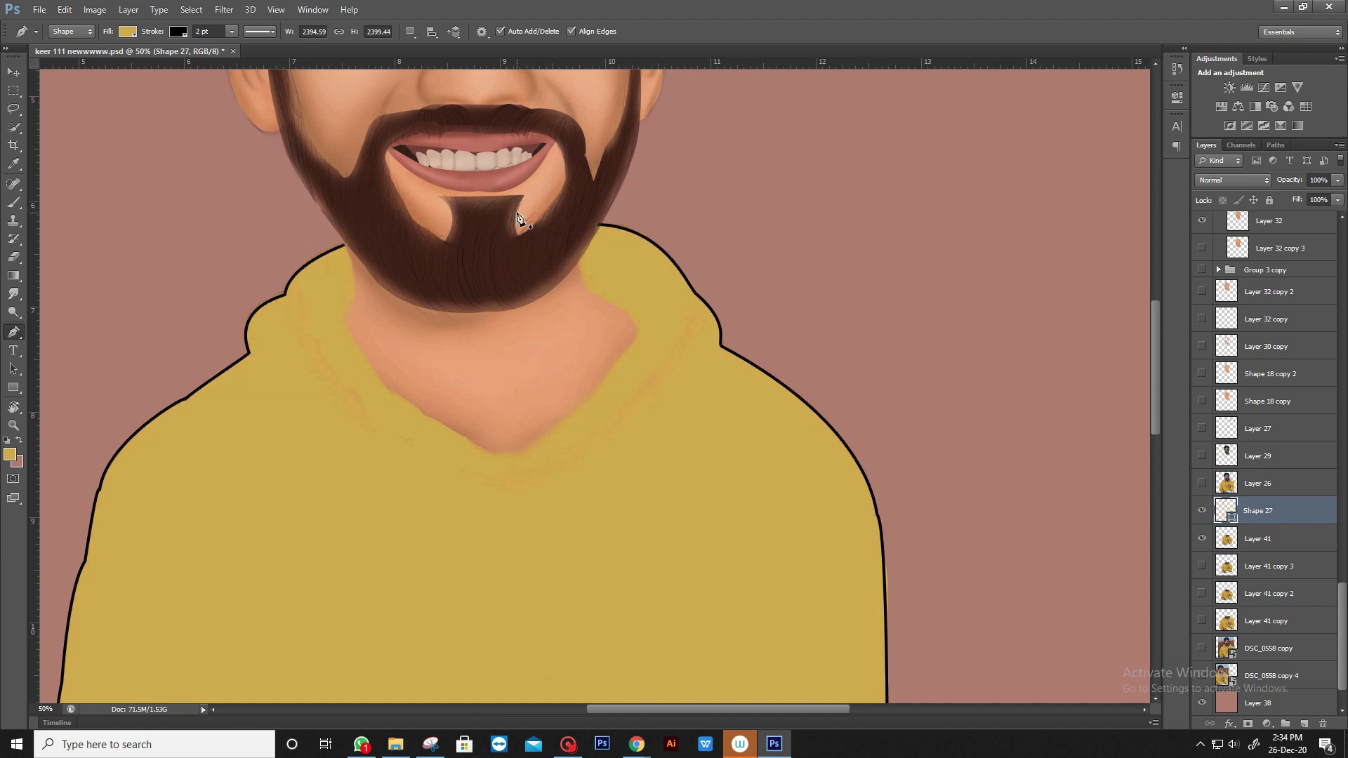
pyautogui.hotkey('ctrl', '-')
pyautogui.click(1337, 180)
pyautogui.moveTo(1332, 196); pyautogui.dragTo(1322, 215)
# - Check the fill colour options and start a second curve at the hood's neck fold
pyautogui.click(127, 31)
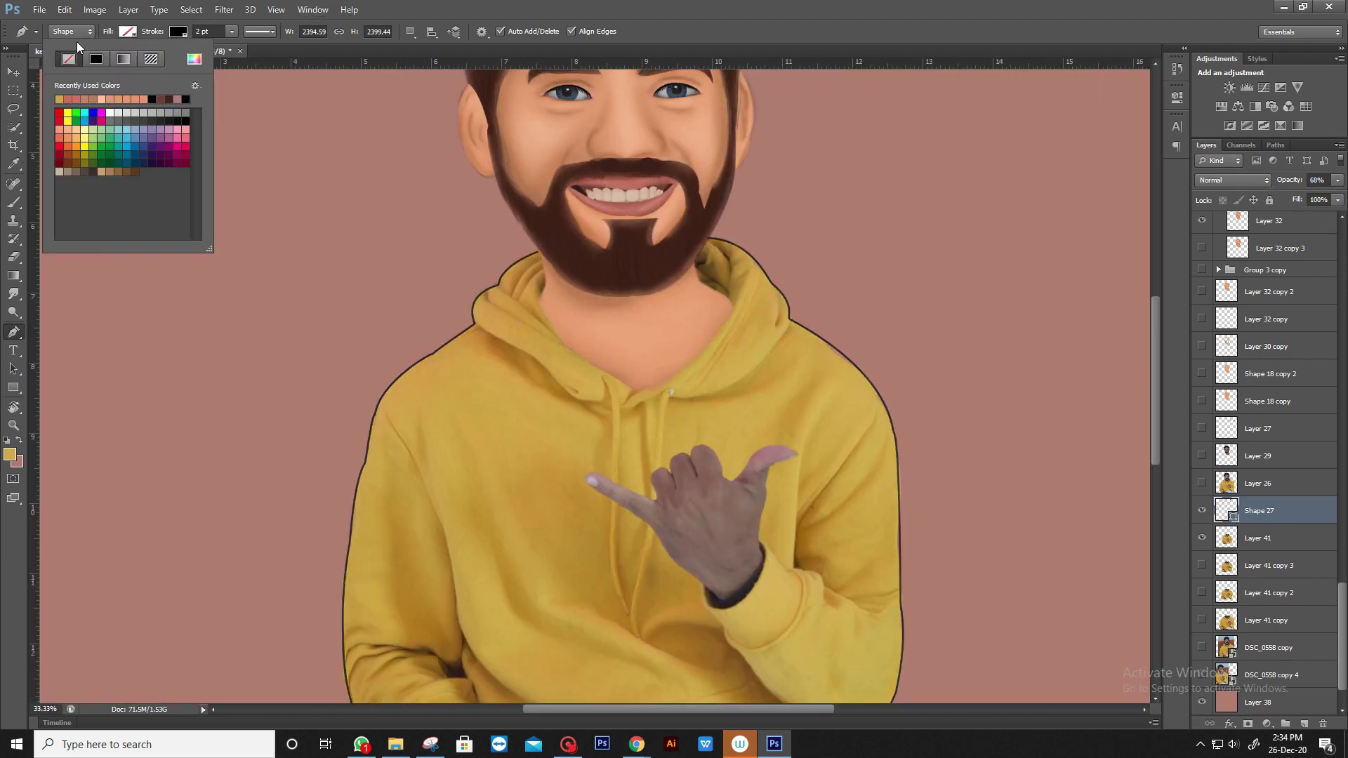
pyautogui.click(475, 325)
pyautogui.click(538, 365)
pyautogui.hotkey('ctrl', '+')
pyautogui.hotkey('ctrl', '+')
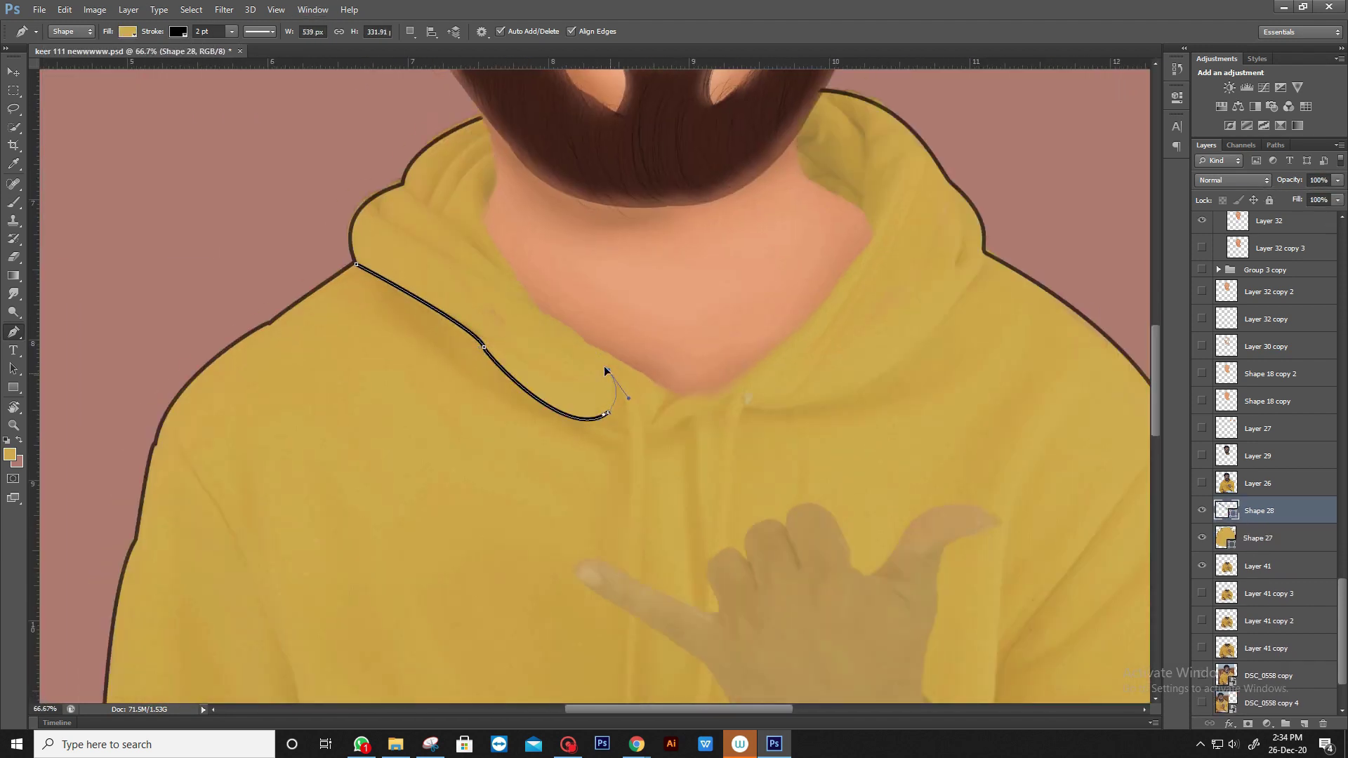
# - Set the Pen shape to no fill with a thin 1 pt black stroke
pyautogui.click(605, 370)
pyautogui.click(127, 30)
pyautogui.click(55, 48)
pyautogui.click(195, 31)
# - Outline the pointing hand from the fingertip down to the bottom of the wrist
pyautogui.hotkey('ctrl', '+')
pyautogui.hotkey('ctrl', '+')
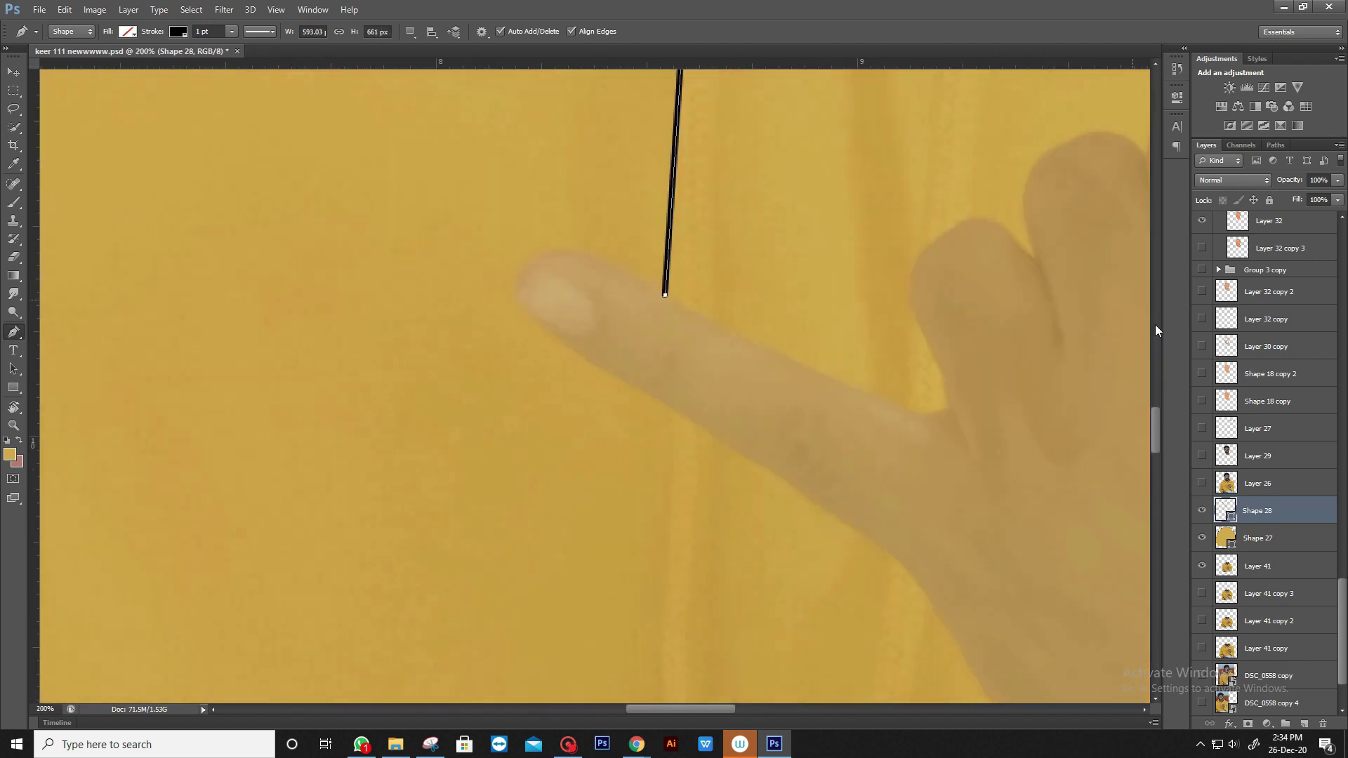
pyautogui.click(601, 256)
pyautogui.hscroll(10, 671, 411)
pyautogui.scroll(-5, 671, 411)
pyautogui.click(286, 204)
pyautogui.scroll(-1, 451, 382)
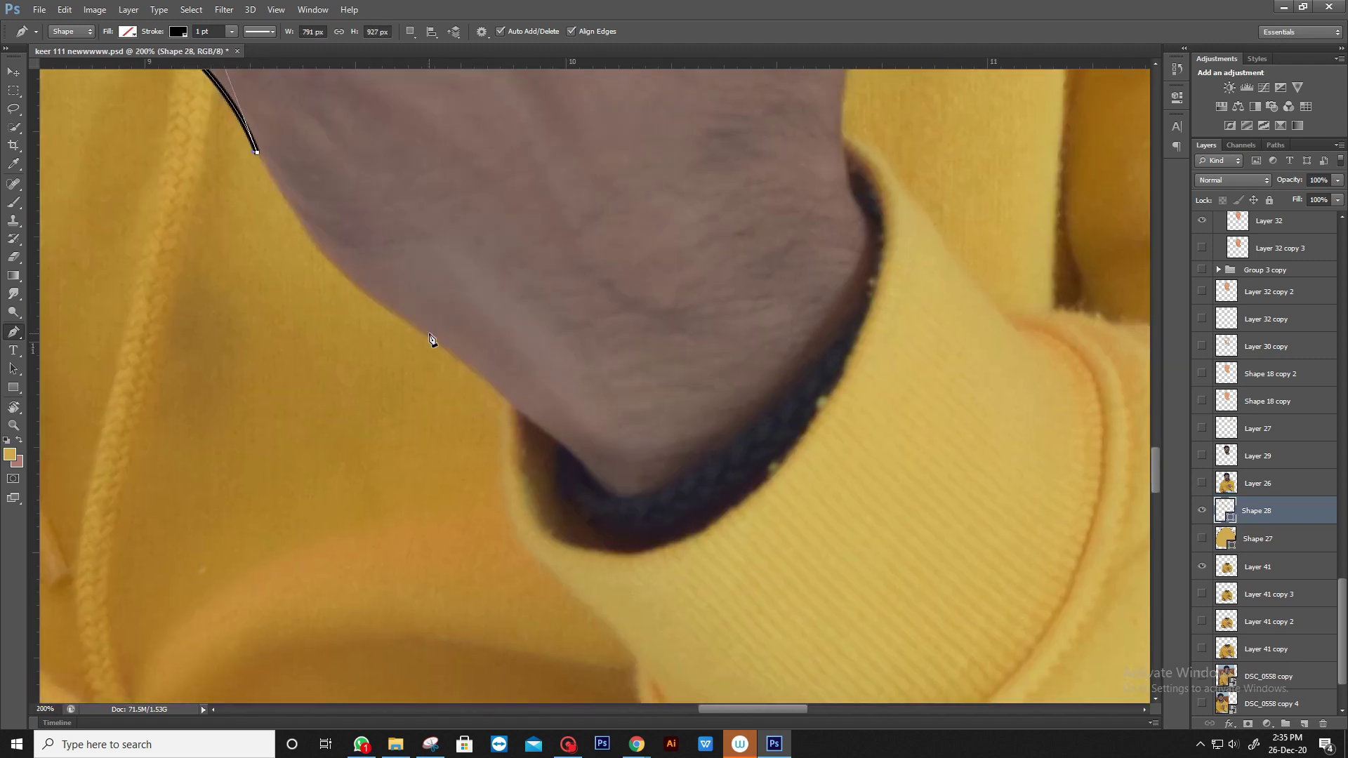
pyautogui.click(582, 467)
pyautogui.click(609, 501)
pyautogui.click(649, 494)
pyautogui.scroll(5, 795, 398)
pyautogui.hscroll(3, 795, 398)
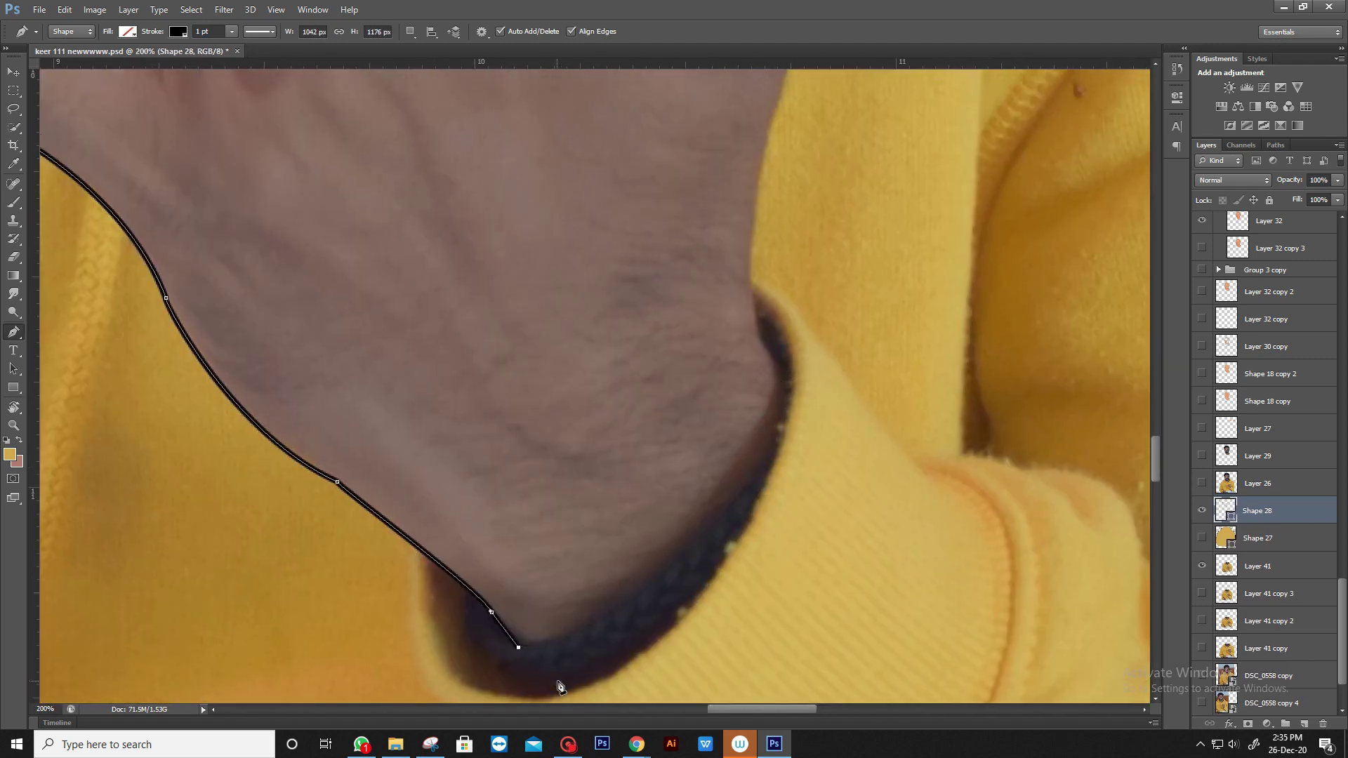
pyautogui.scroll(5, 733, 476)
# - Trace the sleeve cuff and the hand's edge up to the thumb tip
pyautogui.click(437, 518)
pyautogui.moveTo(532, 530); pyautogui.dragTo(562, 506)
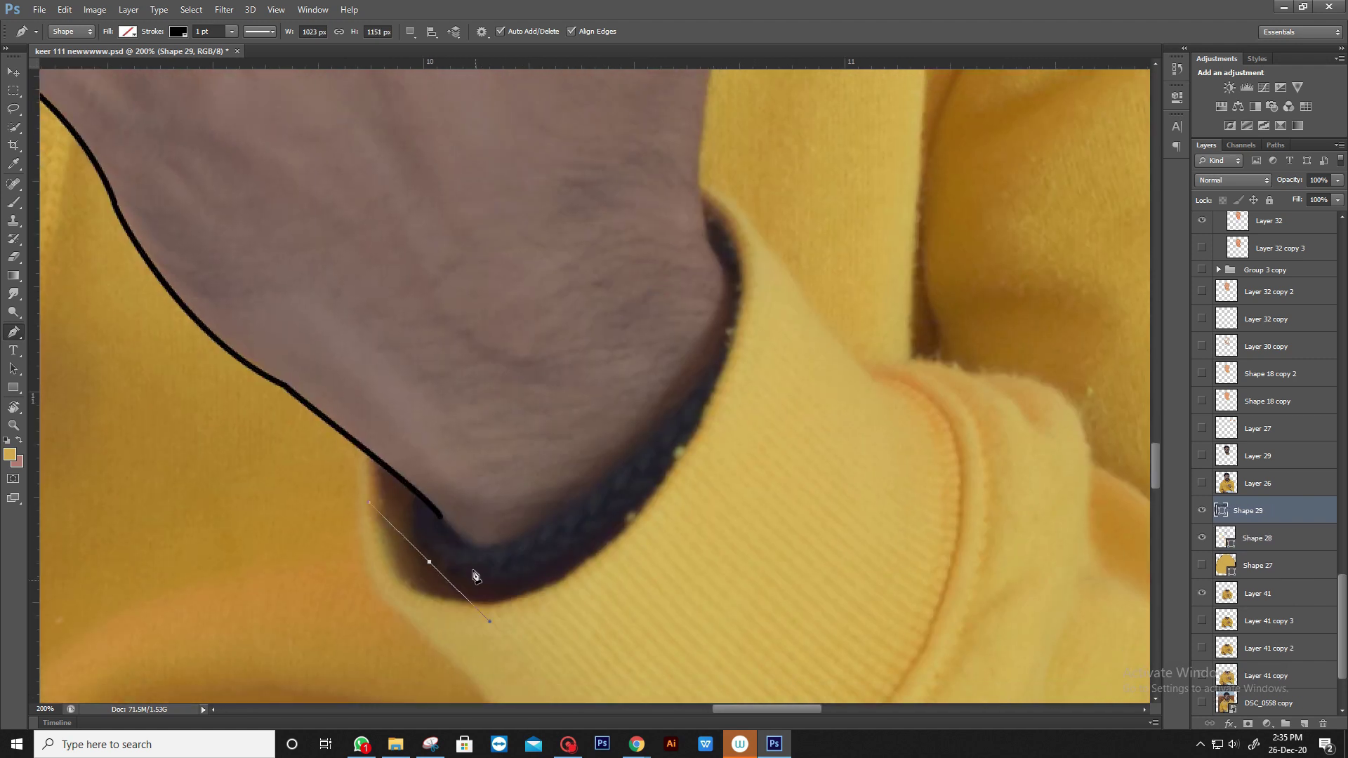
pyautogui.click(656, 426)
pyautogui.click(711, 370)
pyautogui.click(727, 329)
pyautogui.click(736, 292)
pyautogui.click(727, 242)
pyautogui.click(705, 210)
pyautogui.scroll(5, 606, 359)
pyautogui.click(647, 189)
pyautogui.click(640, 122)
pyautogui.scroll(5, 640, 312)
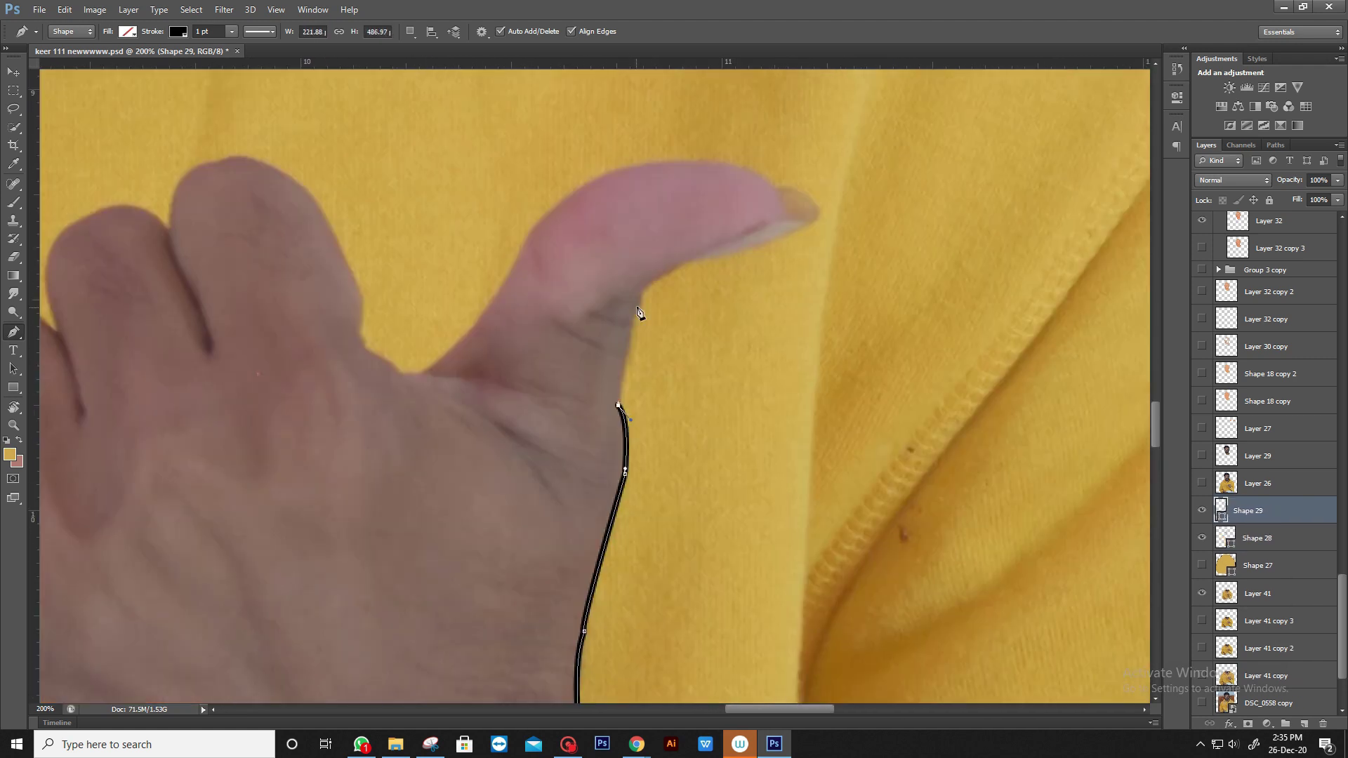
pyautogui.click(776, 189)
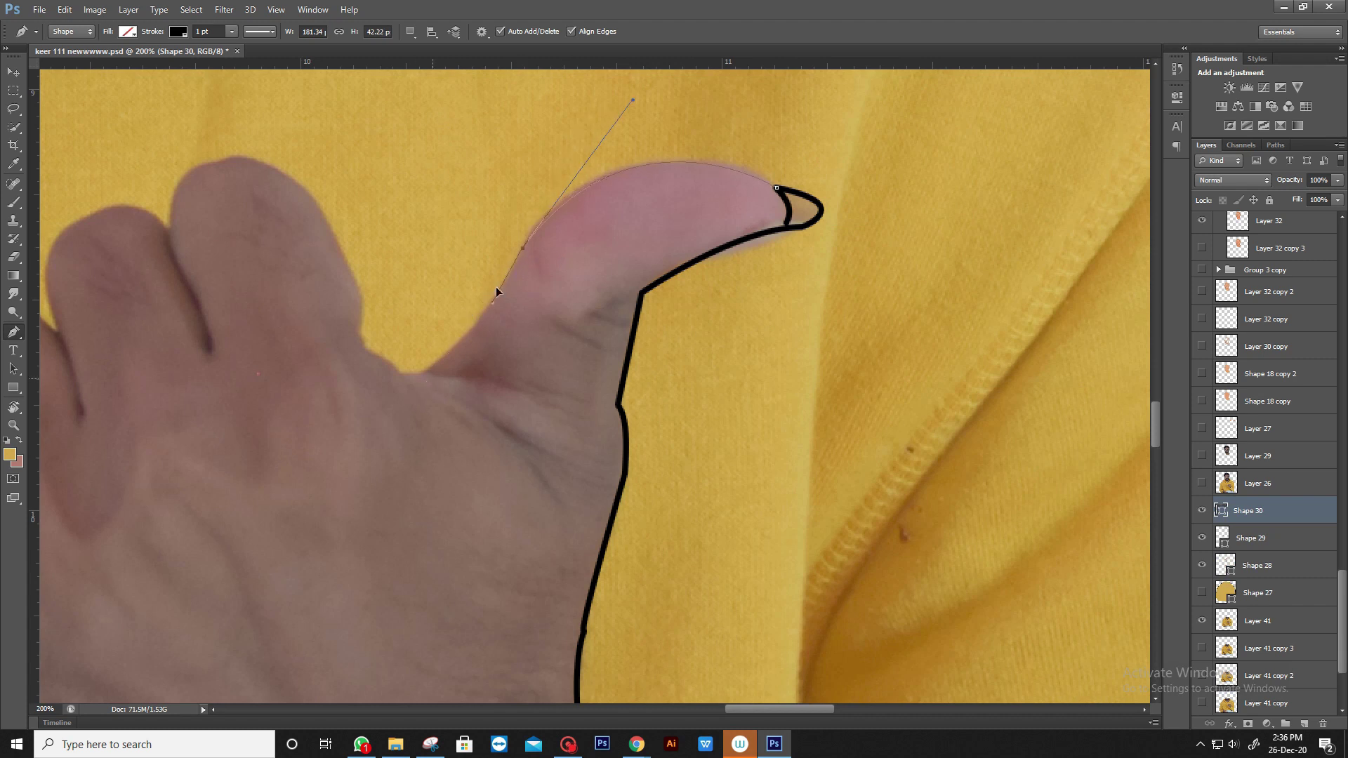
# - Outline between the thumb and curled finger, plus a knuckle line between the fingers
pyautogui.click(412, 372)
pyautogui.click(360, 340)
pyautogui.scroll(3, 356, 330)
pyautogui.hscroll(-3, 357, 330)
pyautogui.click(346, 402)
pyautogui.click(382, 516)
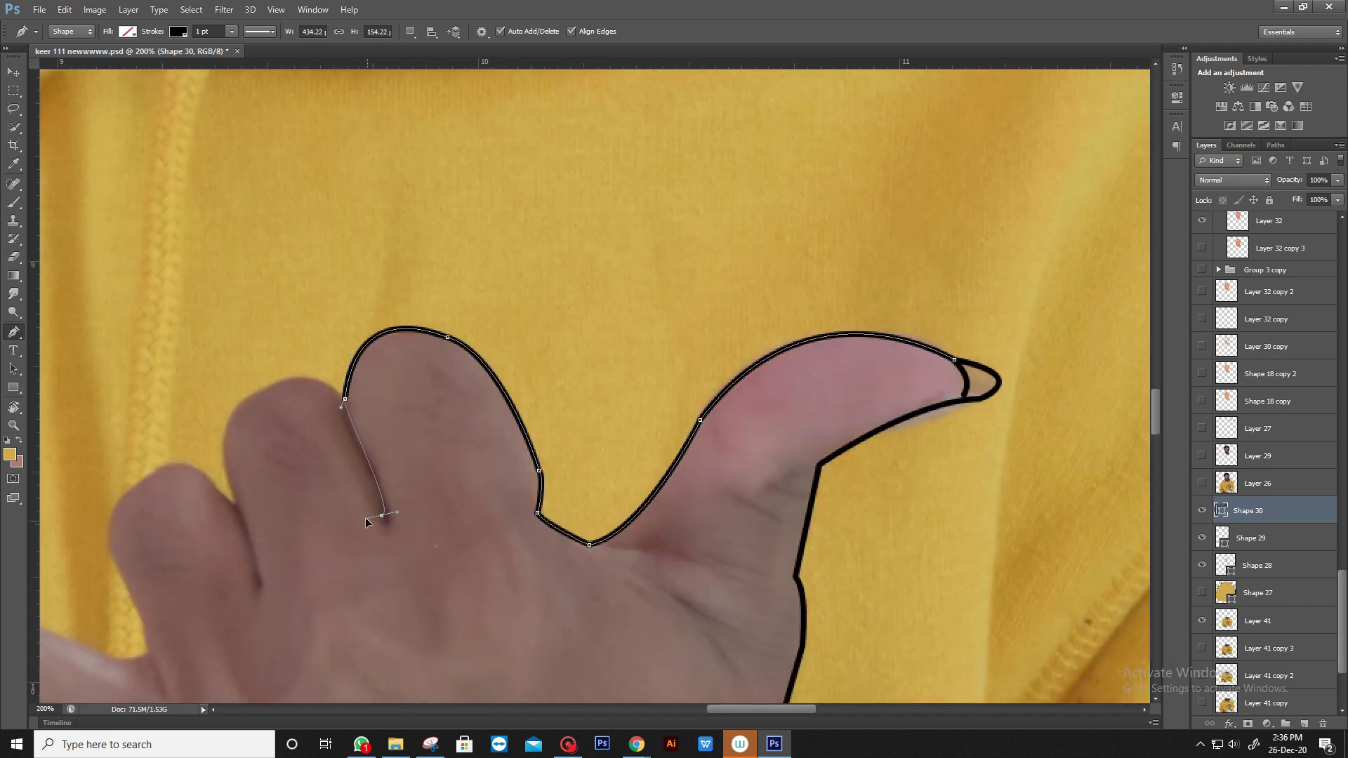
pyautogui.press('Escape')
pyautogui.click(346, 399)
pyautogui.moveTo(224, 421); pyautogui.dragTo(216, 446)
pyautogui.click(263, 586)
pyautogui.press('Escape')
# - Draw a curved finger crease line and the fingernail edge on the fingertip
pyautogui.scroll(-2, 316, 455)
pyautogui.hscroll(-3, 316, 455)
pyautogui.click(437, 422)
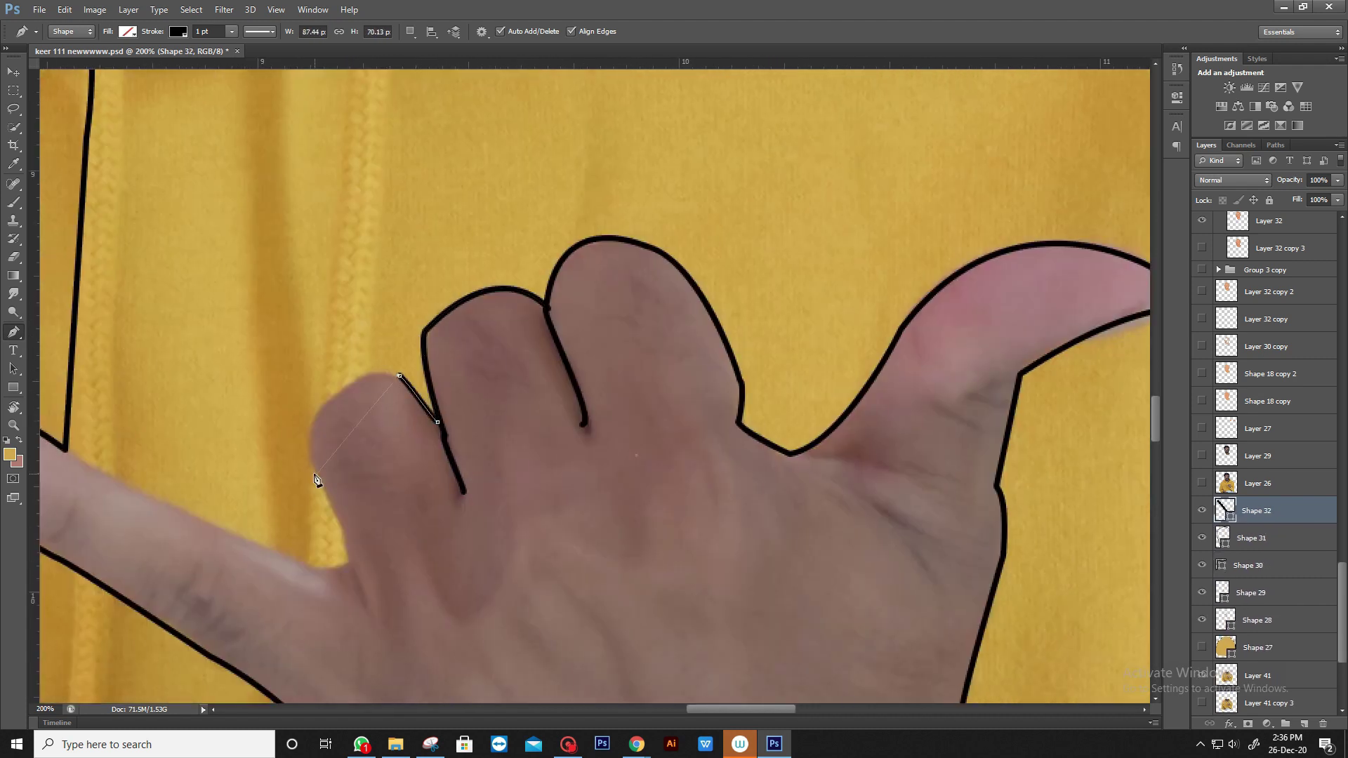
pyautogui.moveTo(314, 477); pyautogui.dragTo(318, 492)
pyautogui.click(349, 565)
pyautogui.scroll(-2, 516, 442)
pyautogui.hscroll(-3, 516, 442)
pyautogui.press('Escape')
pyautogui.hscroll(-3, 331, 330)
pyautogui.scroll(2, 331, 331)
pyautogui.click(243, 395)
pyautogui.click(276, 375)
pyautogui.moveTo(261, 433); pyautogui.dragTo(255, 431)
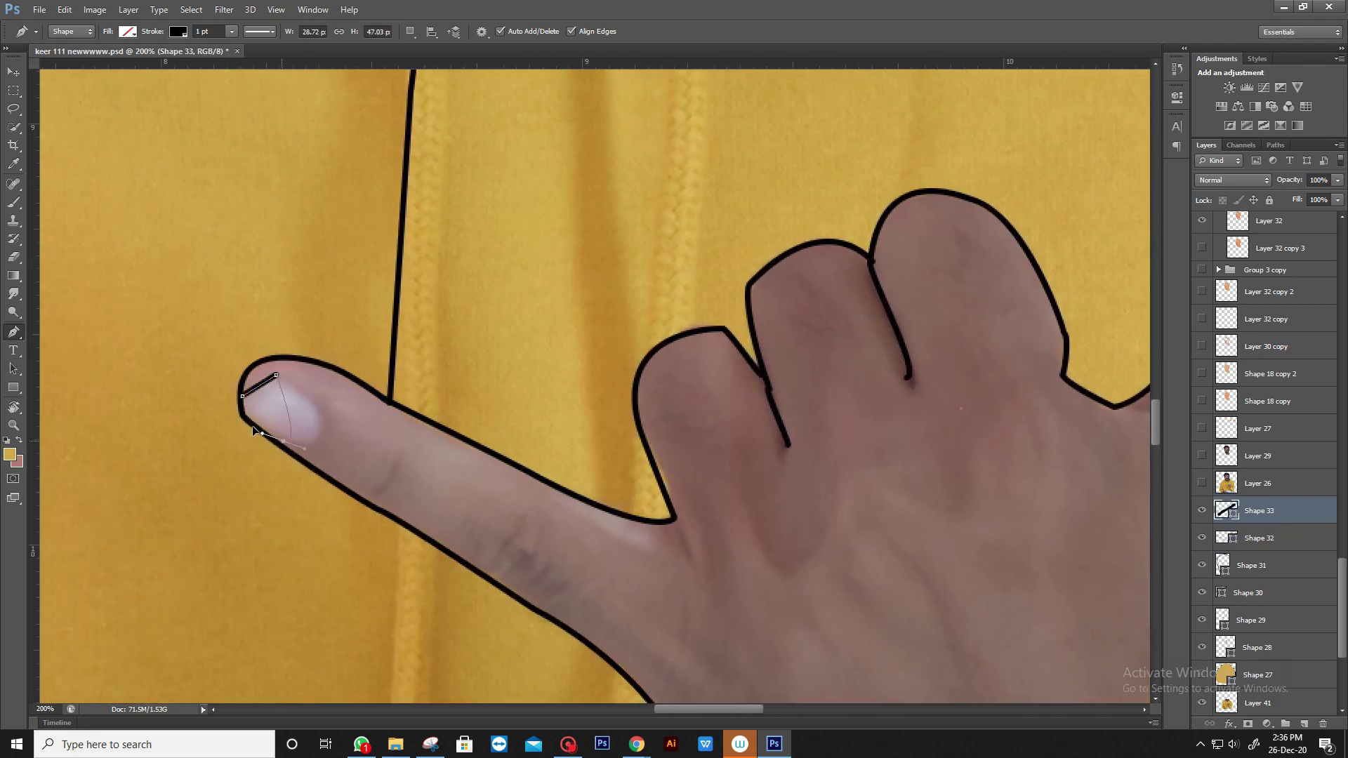
pyautogui.press('Escape')
pyautogui.scroll(-5, 263, 435)
pyautogui.scroll(3, 166, 436)
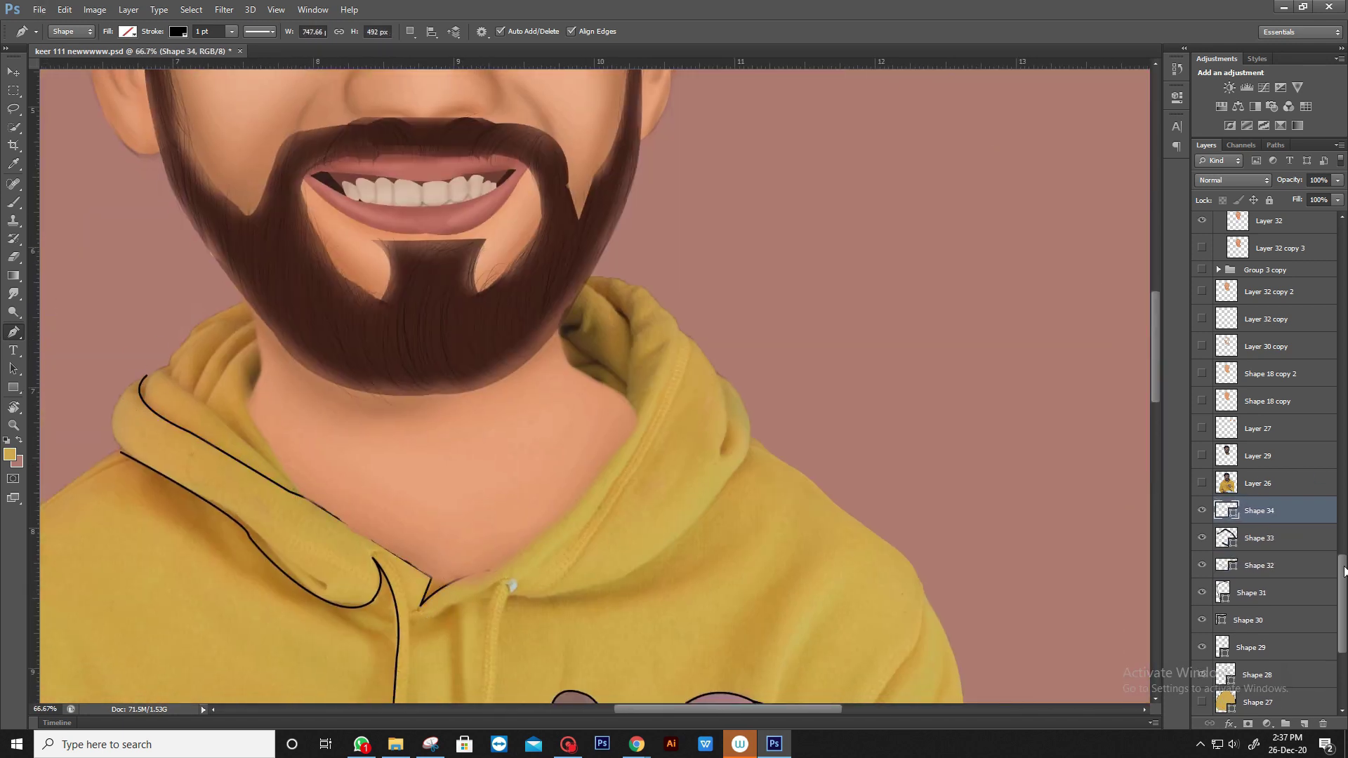
# - Move Group 3 lower in the Layers panel and draw fold lines on the hood
pyautogui.moveTo(1344, 570); pyautogui.dragTo(1343, 232)
pyautogui.moveTo(1257, 236); pyautogui.dragTo(1260, 670)
pyautogui.click(189, 365)
pyautogui.click(168, 366)
pyautogui.click(207, 403)
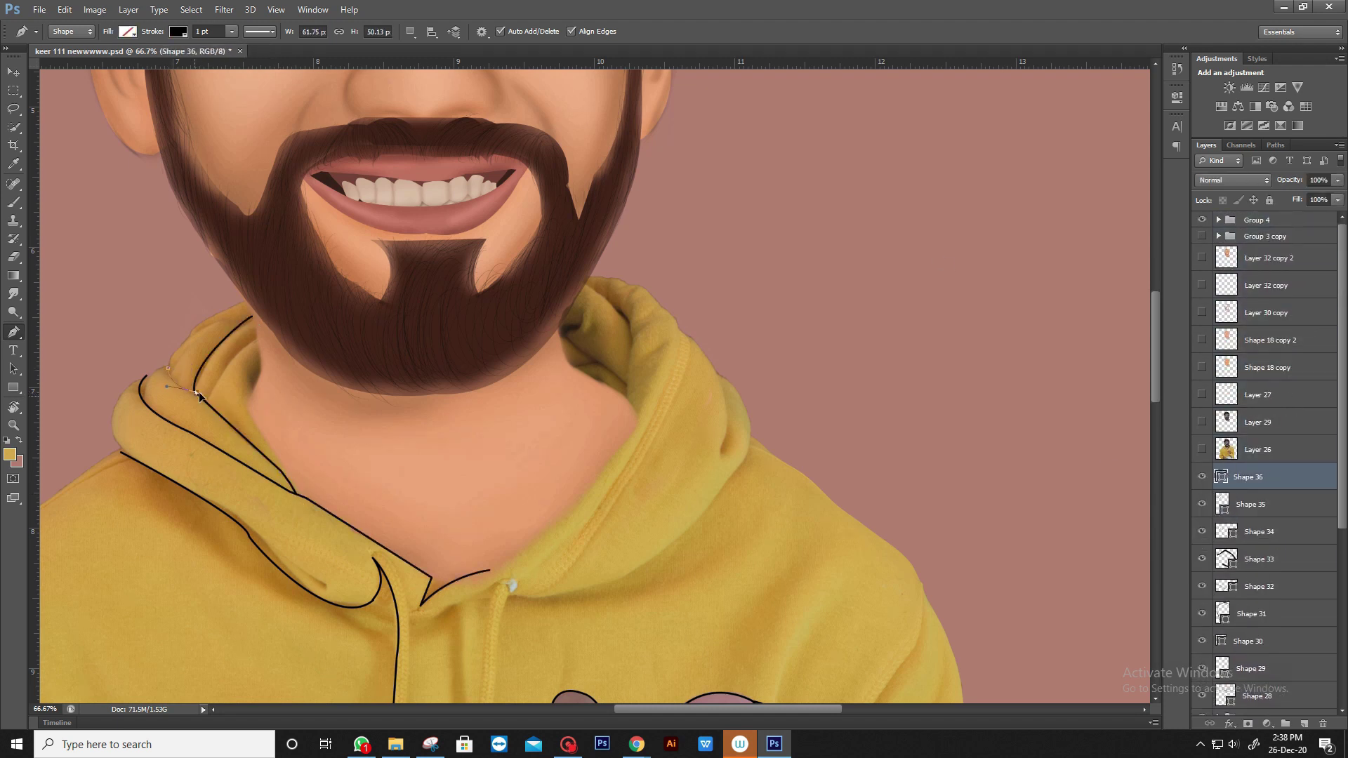
pyautogui.click(256, 336)
pyautogui.click(247, 304)
pyautogui.moveTo(248, 397); pyautogui.dragTo(222, 429)
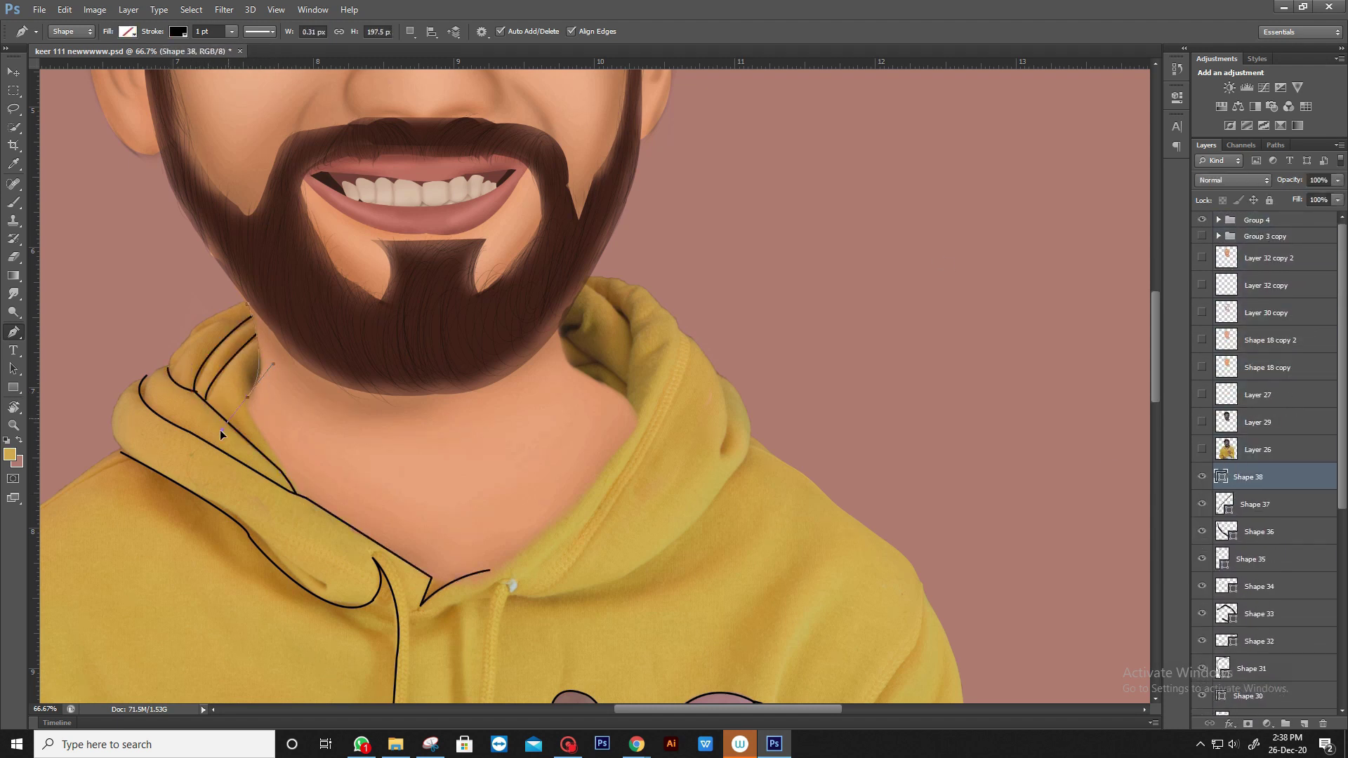
# - Draw curved lines along the beard-neck edge and the right hood edge
pyautogui.click(574, 302)
pyautogui.moveTo(569, 367)
pyautogui.mouseDown()
pyautogui.moveTo(593, 412)
pyautogui.moveTo(595, 461)
pyautogui.mouseUp()
pyautogui.press('Return')
pyautogui.click(586, 283)
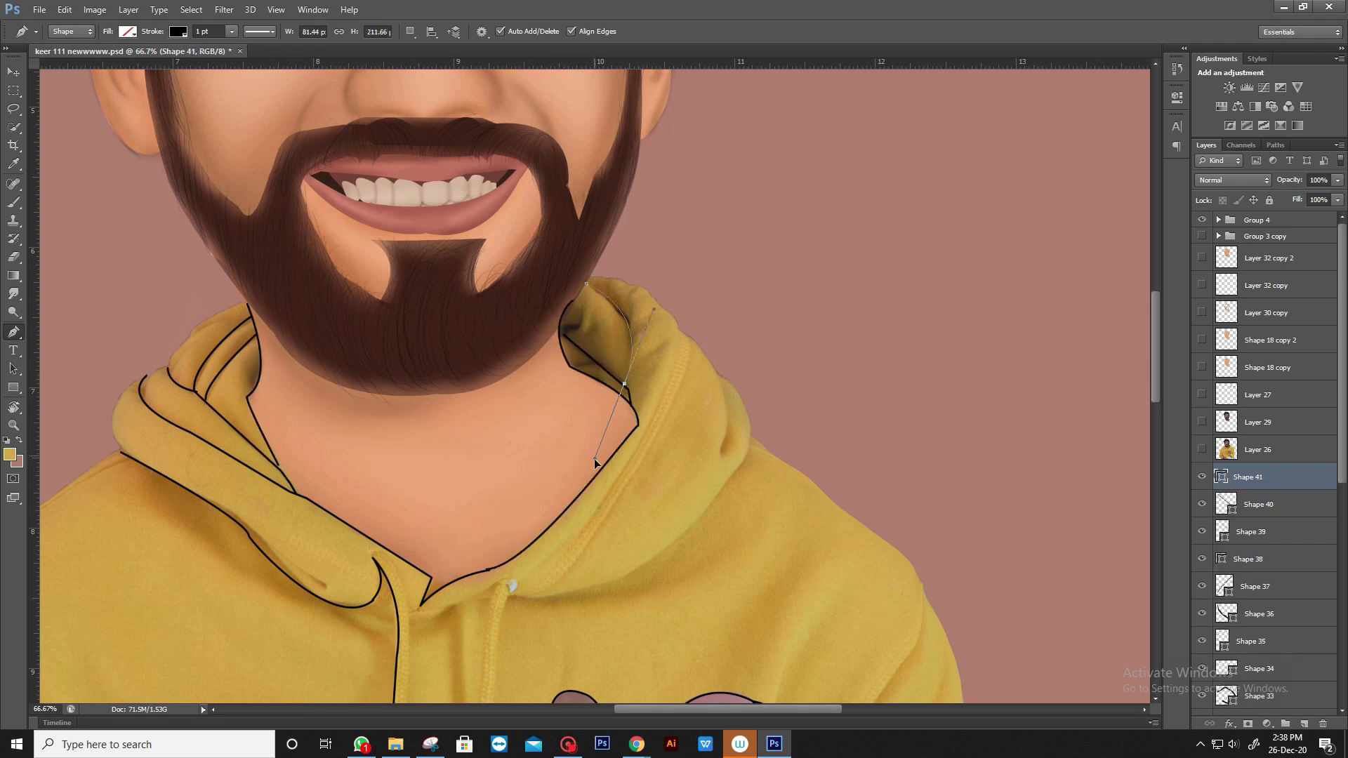
pyautogui.moveTo(722, 454); pyautogui.dragTo(730, 472)
pyautogui.scroll(-5, 730, 472)
# - Outline both hoodie drawstrings with curved black lines
pyautogui.click(374, 453)
pyautogui.moveTo(419, 433); pyautogui.dragTo(429, 437)
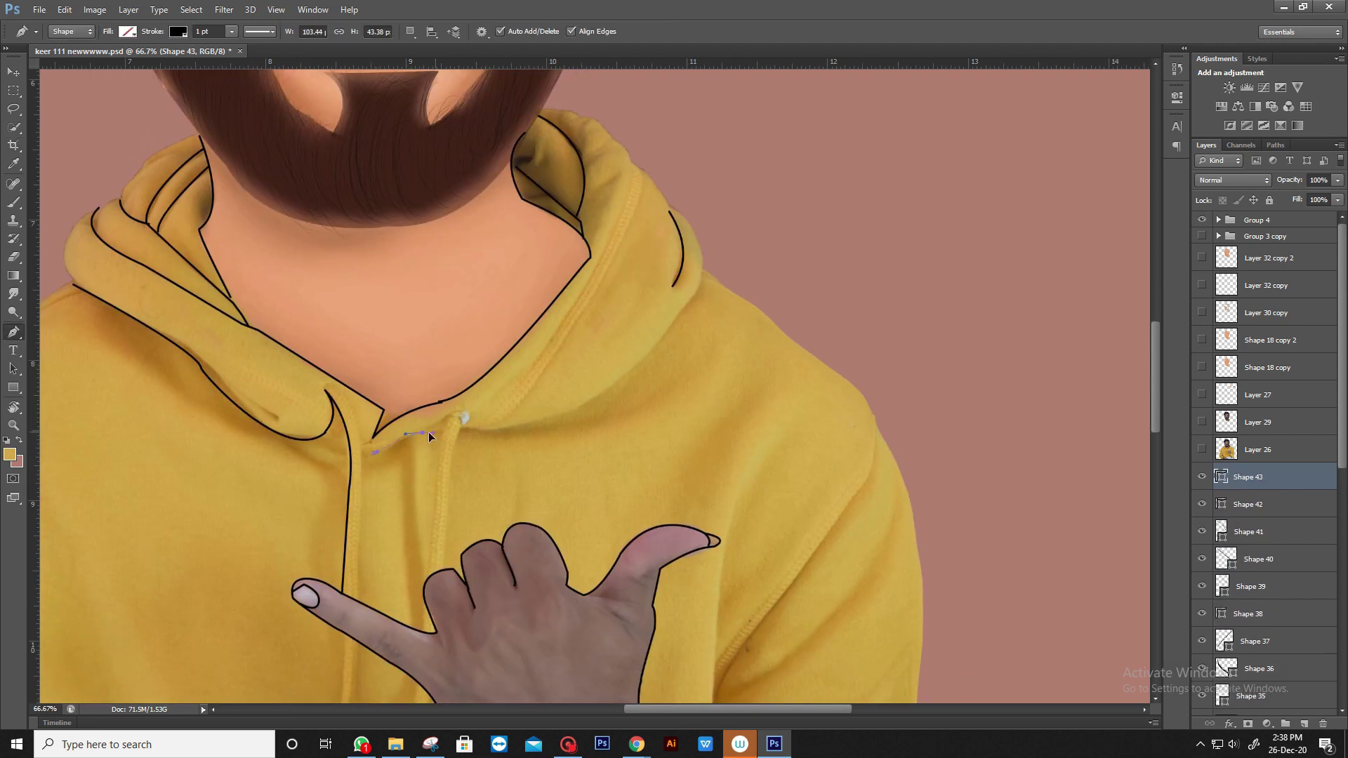
pyautogui.scroll(-3, 433, 580)
pyautogui.scroll(-5, 421, 597)
pyautogui.click(353, 402)
pyautogui.moveTo(370, 602); pyautogui.dragTo(393, 641)
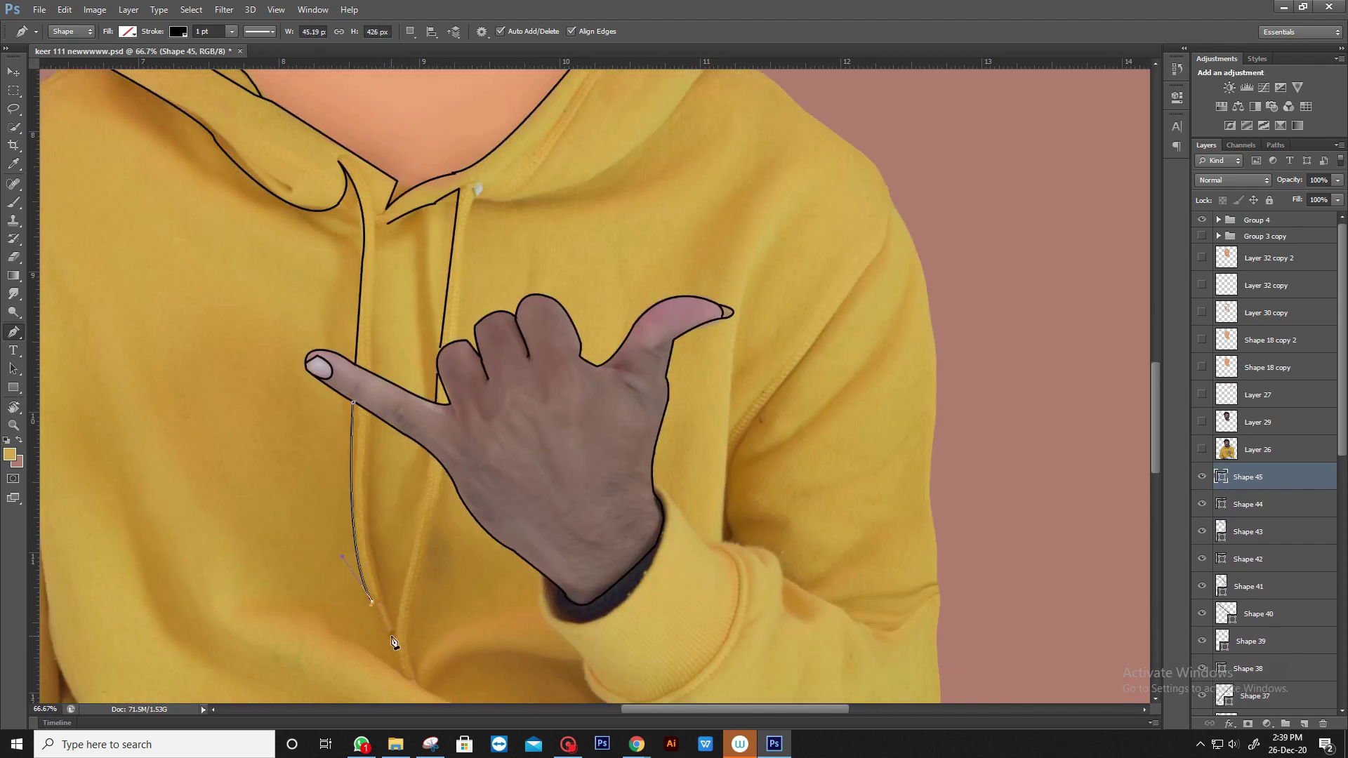
pyautogui.click(343, 159)
pyautogui.moveTo(372, 281); pyautogui.dragTo(356, 330)
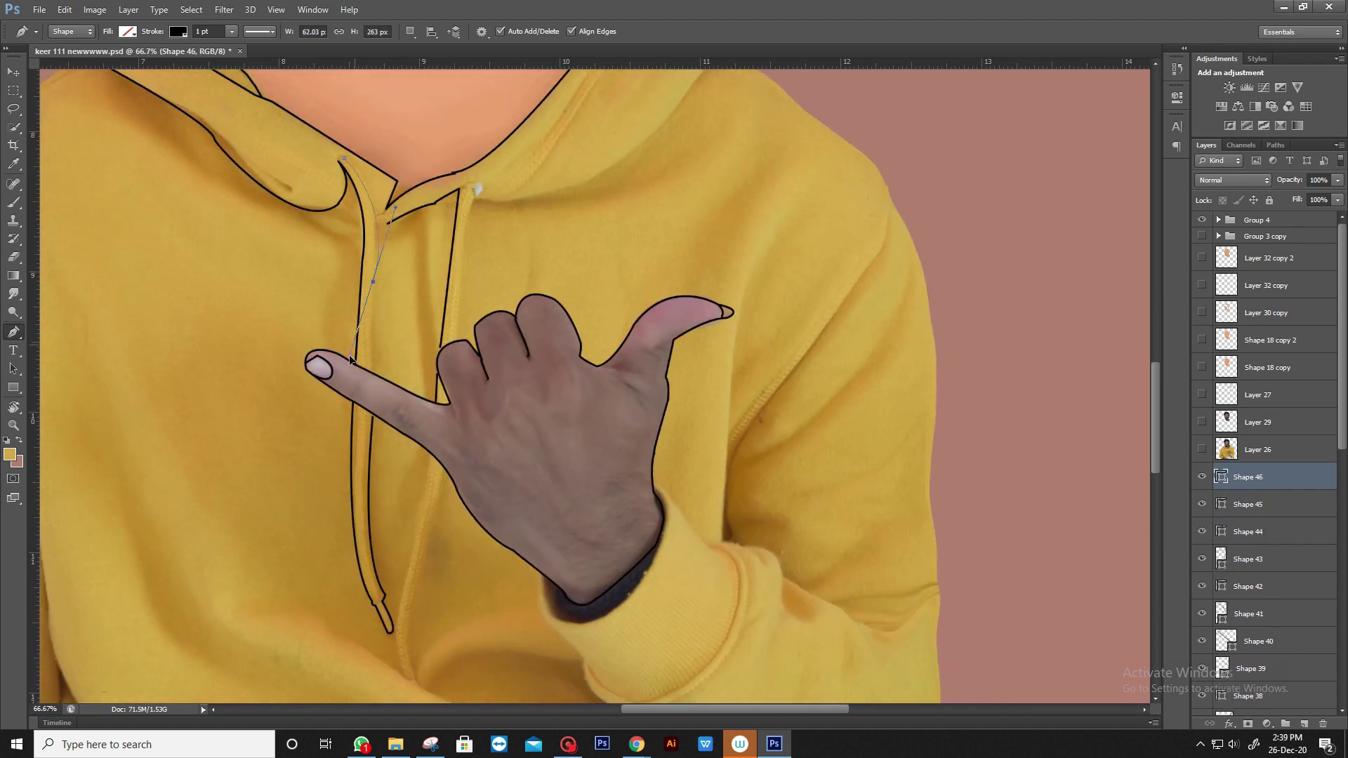
pyautogui.scroll(-2, 457, 333)
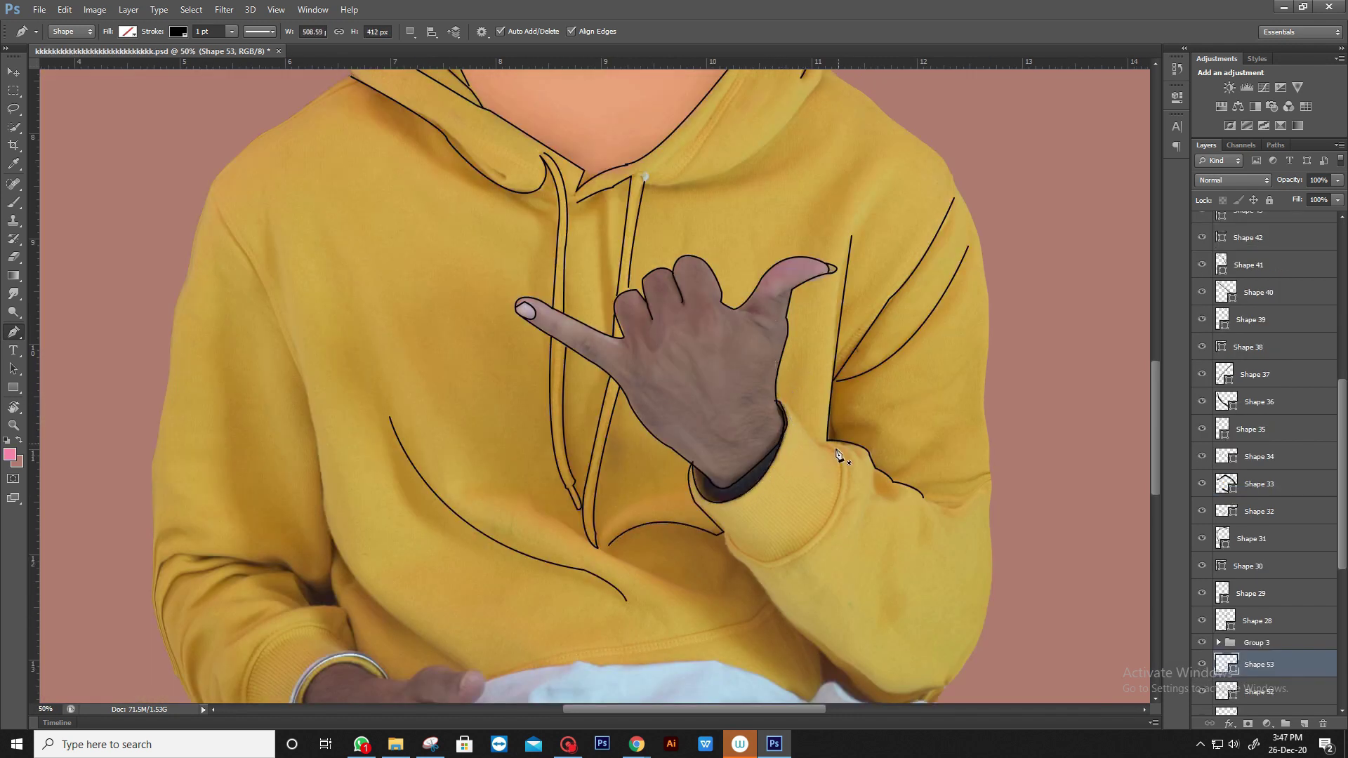
# - Trace the lower sleeve line and close the outline of the phone-holding hand
pyautogui.click(829, 446)
pyautogui.scroll(-3, 643, 469)
pyautogui.hscroll(3, 642, 469)
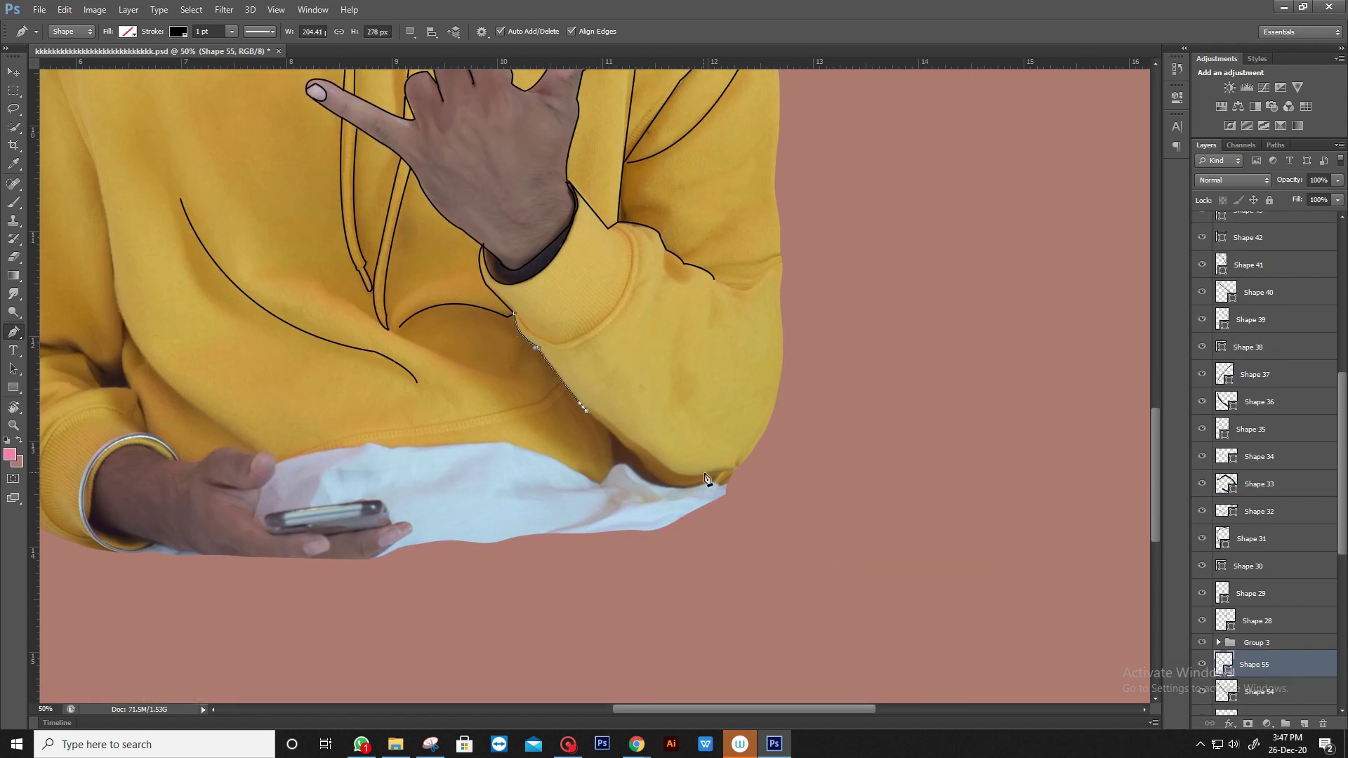
pyautogui.scroll(3, 784, 364)
pyautogui.hscroll(1, 784, 364)
pyautogui.click(733, 479)
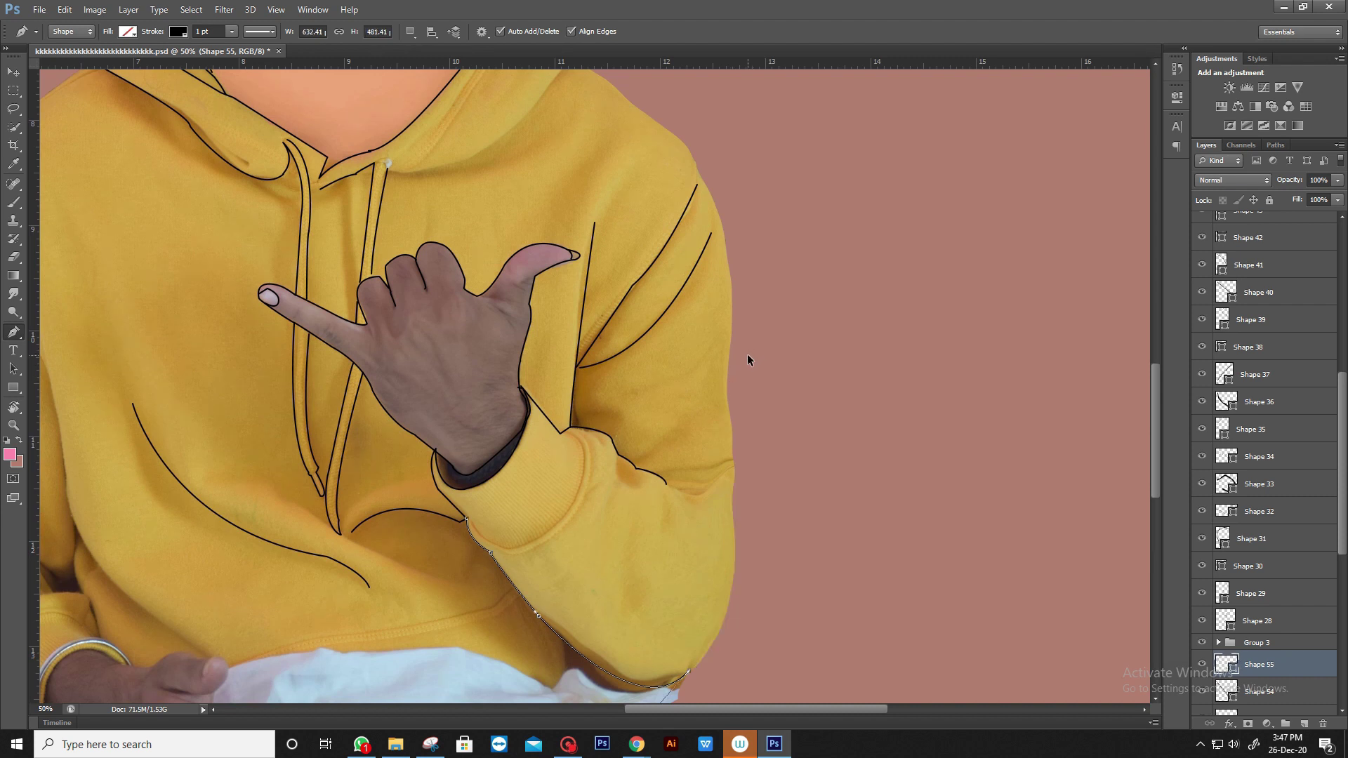
pyautogui.scroll(-2, 747, 360)
pyautogui.hscroll(-2, 747, 359)
pyautogui.click(429, 505)
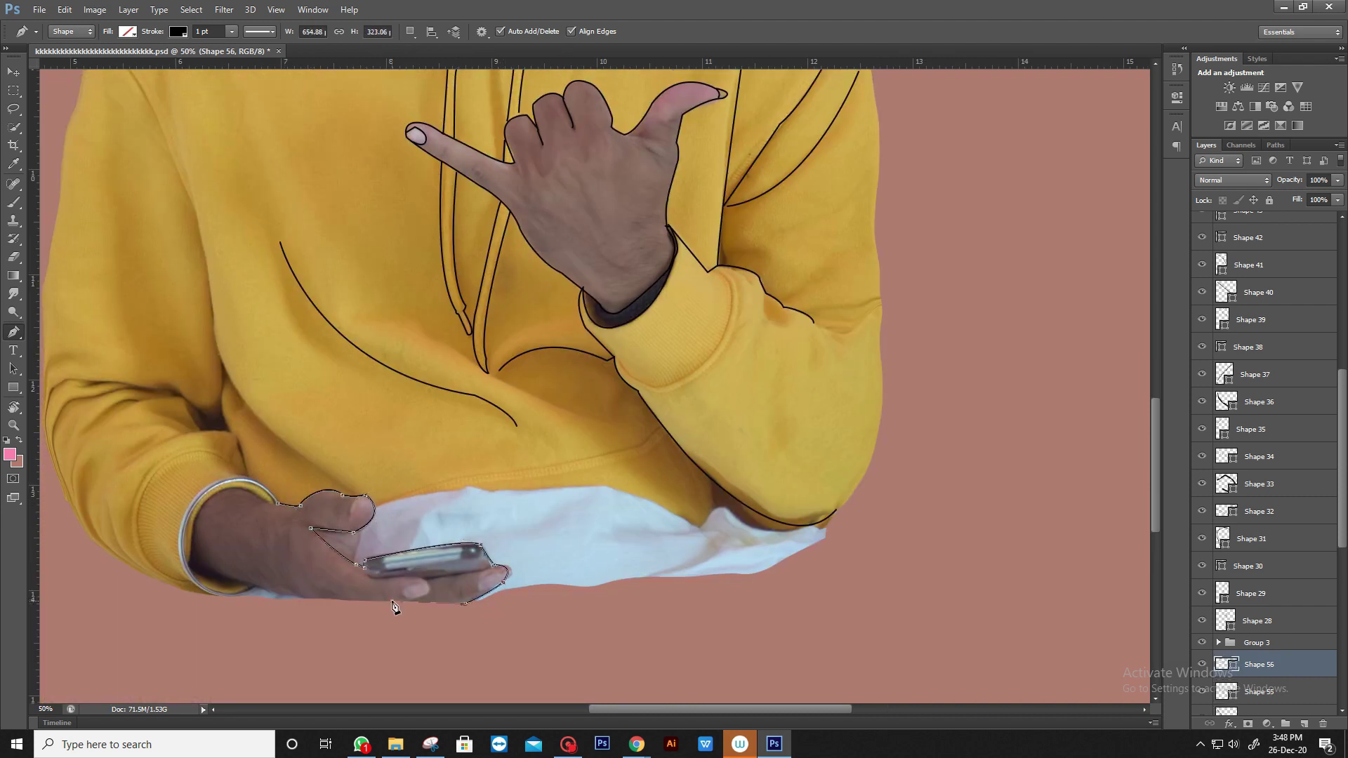
pyautogui.click(258, 500)
pyautogui.press('Return')
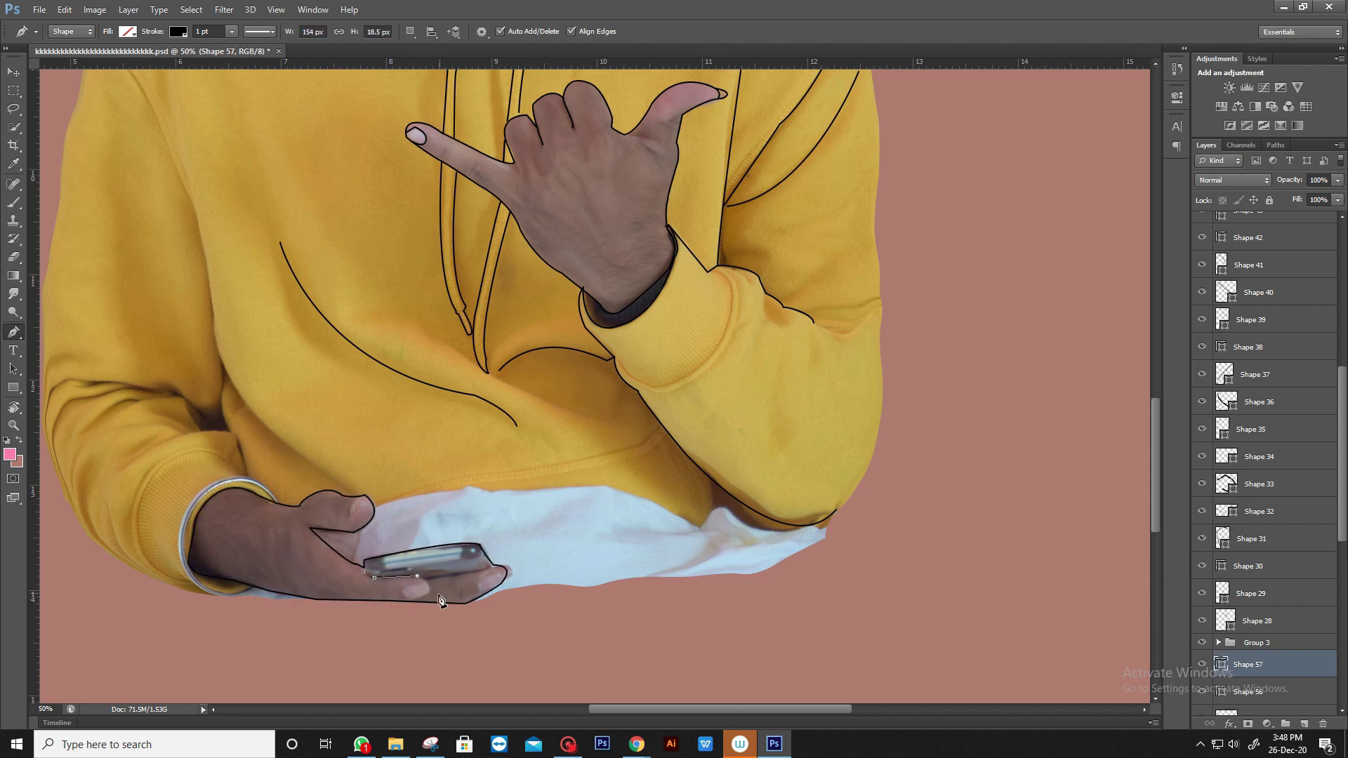
# - Draw a curved sleeve crease and close the cuff outline
pyautogui.scroll(3, 426, 585)
pyautogui.click(151, 515)
pyautogui.moveTo(224, 446); pyautogui.dragTo(323, 441)
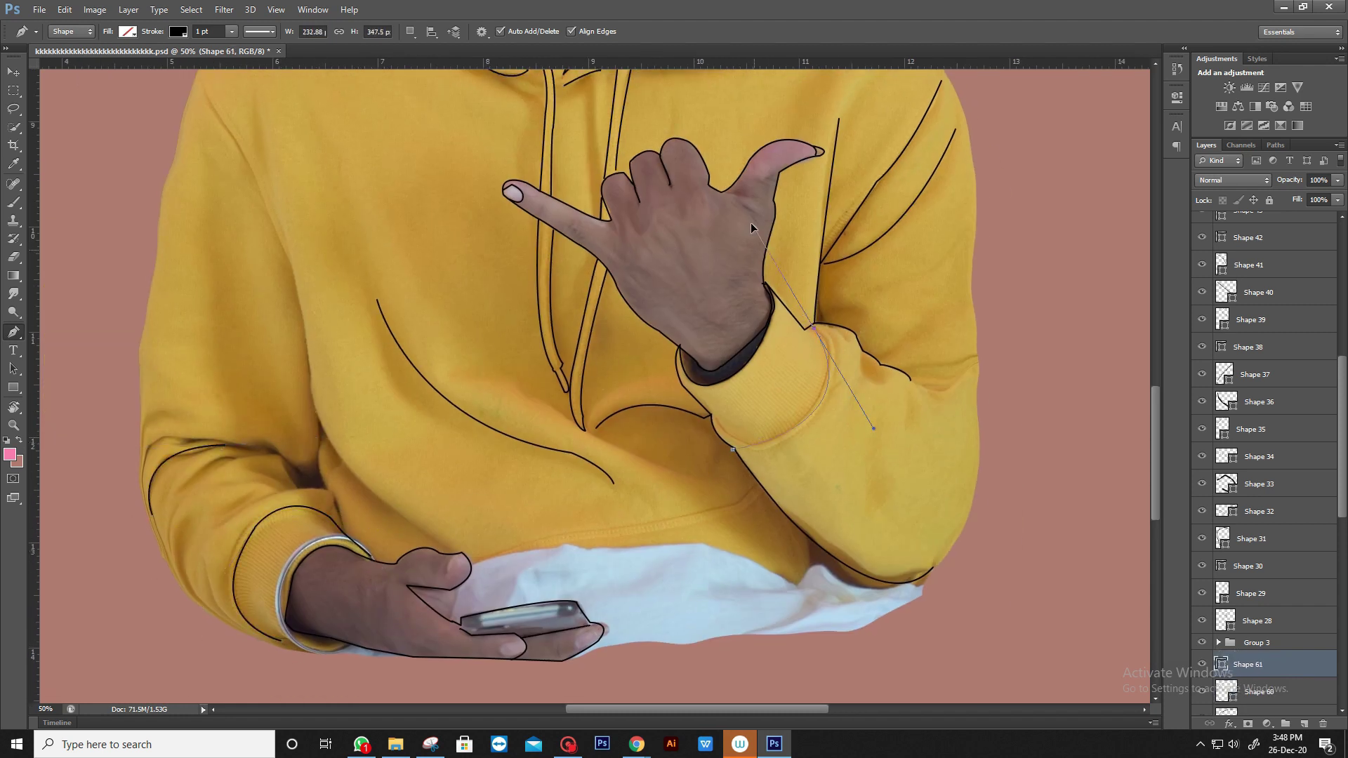
pyautogui.click(804, 323)
pyautogui.press('Return')
# - Trace a line down the hoodie's left side and a drawstring line down the front
pyautogui.click(175, 88)
pyautogui.click(216, 150)
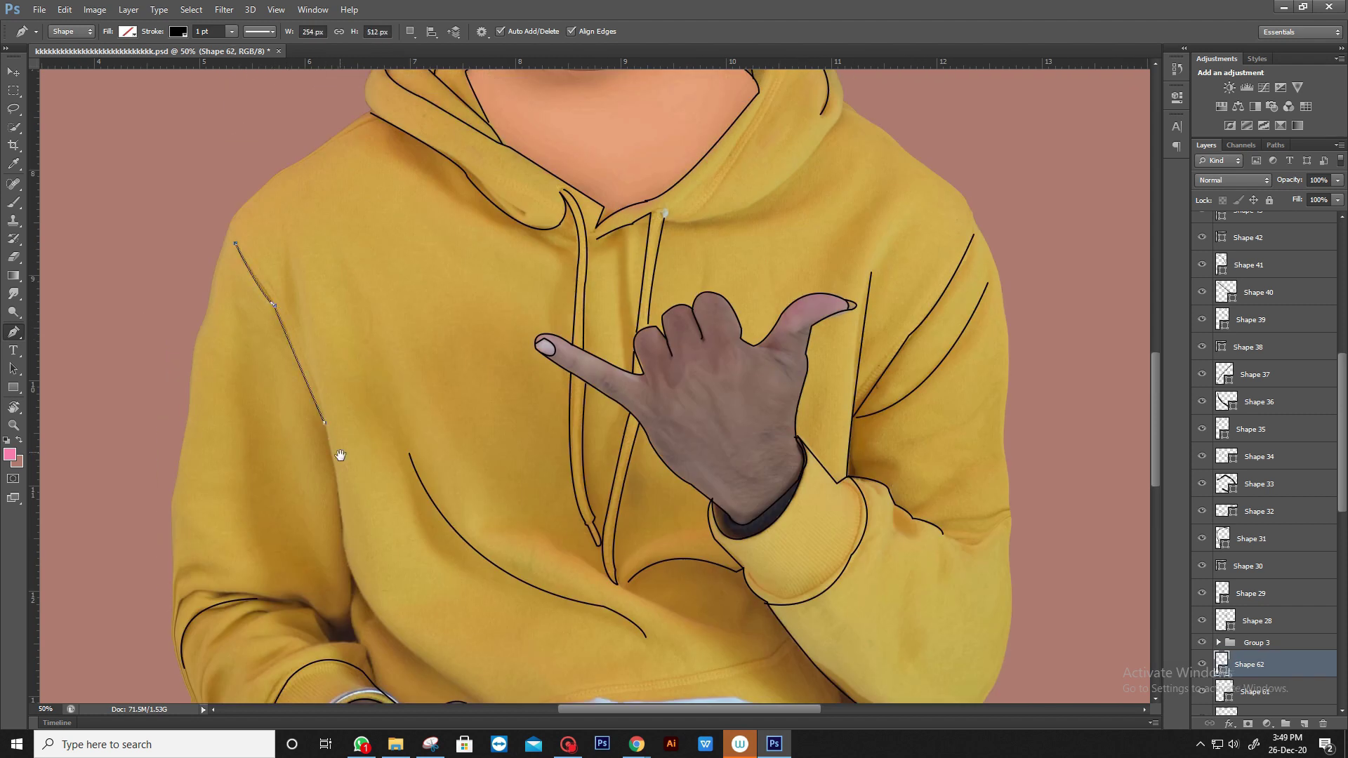
pyautogui.click(265, 269)
pyautogui.click(288, 415)
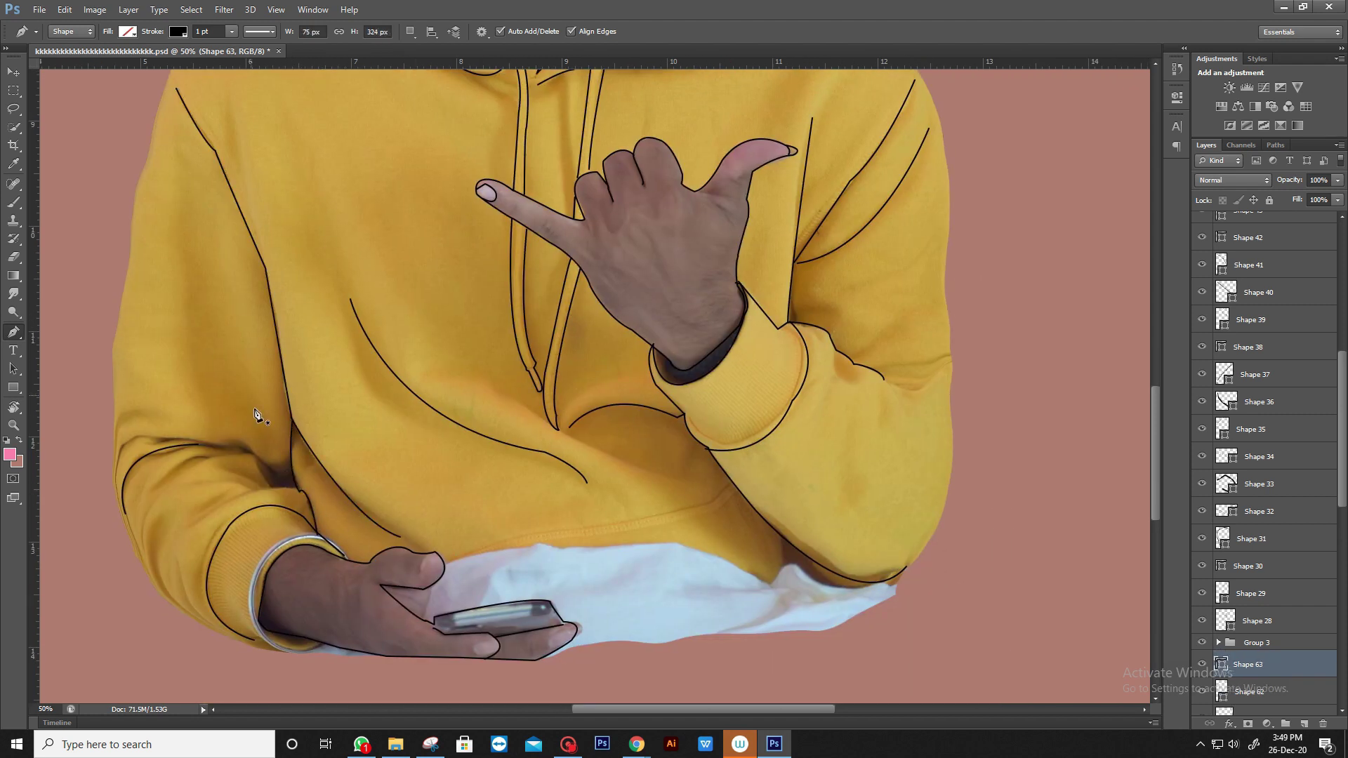
pyautogui.scroll(3, 195, 492)
pyautogui.scroll(3, 195, 491)
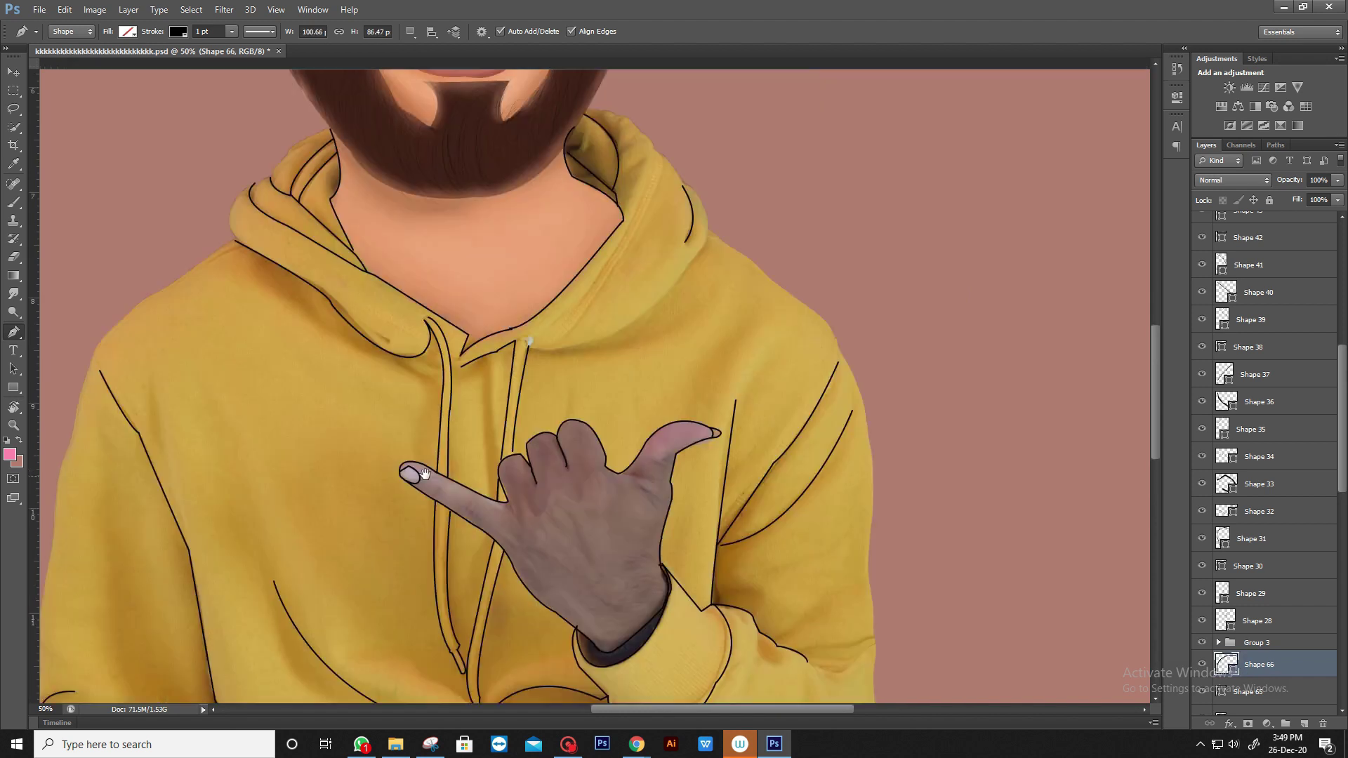
pyautogui.click(487, 363)
pyautogui.click(490, 475)
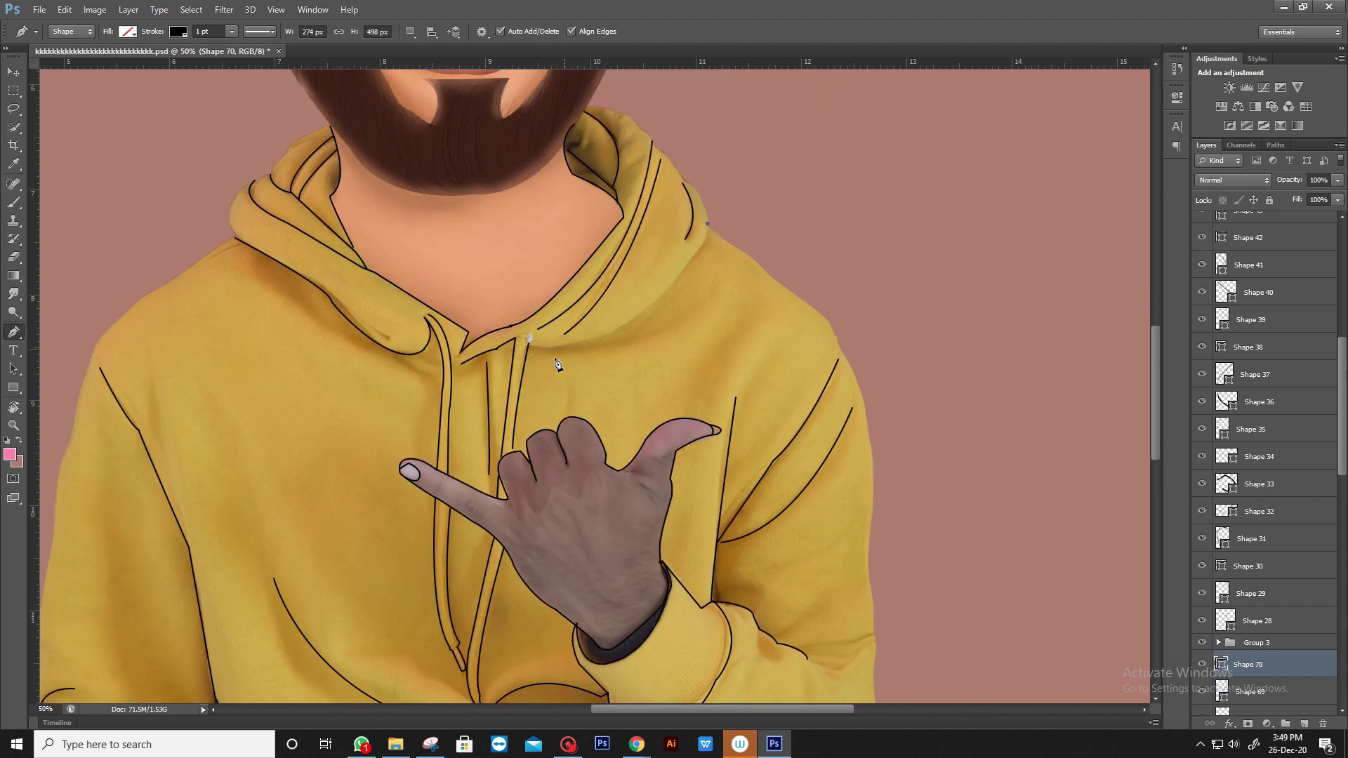
pyautogui.click(737, 408)
pyautogui.scroll(-5, 678, 449)
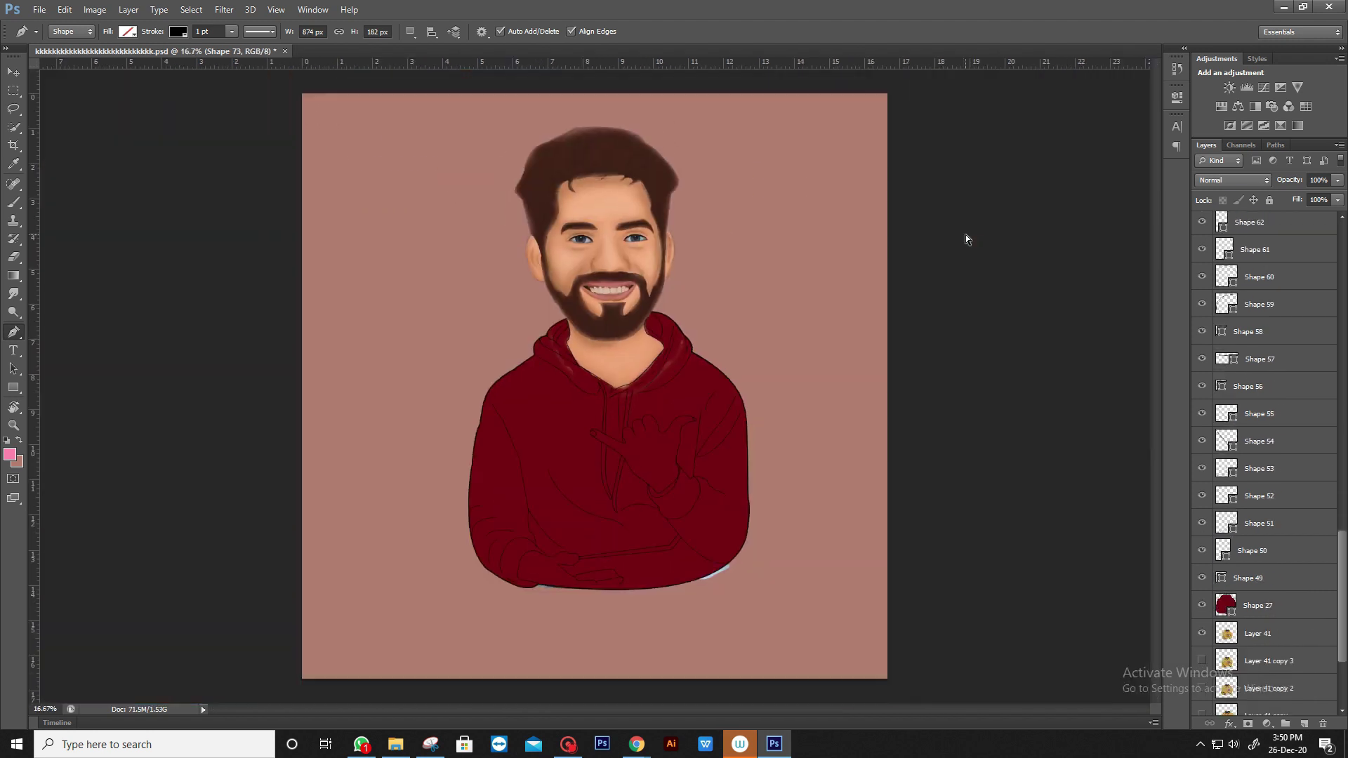
# - Hide Group 4, fit the portrait on screen, and select Group 3's Shape 11 copy layer
pyautogui.scroll(10, 1264, 421)
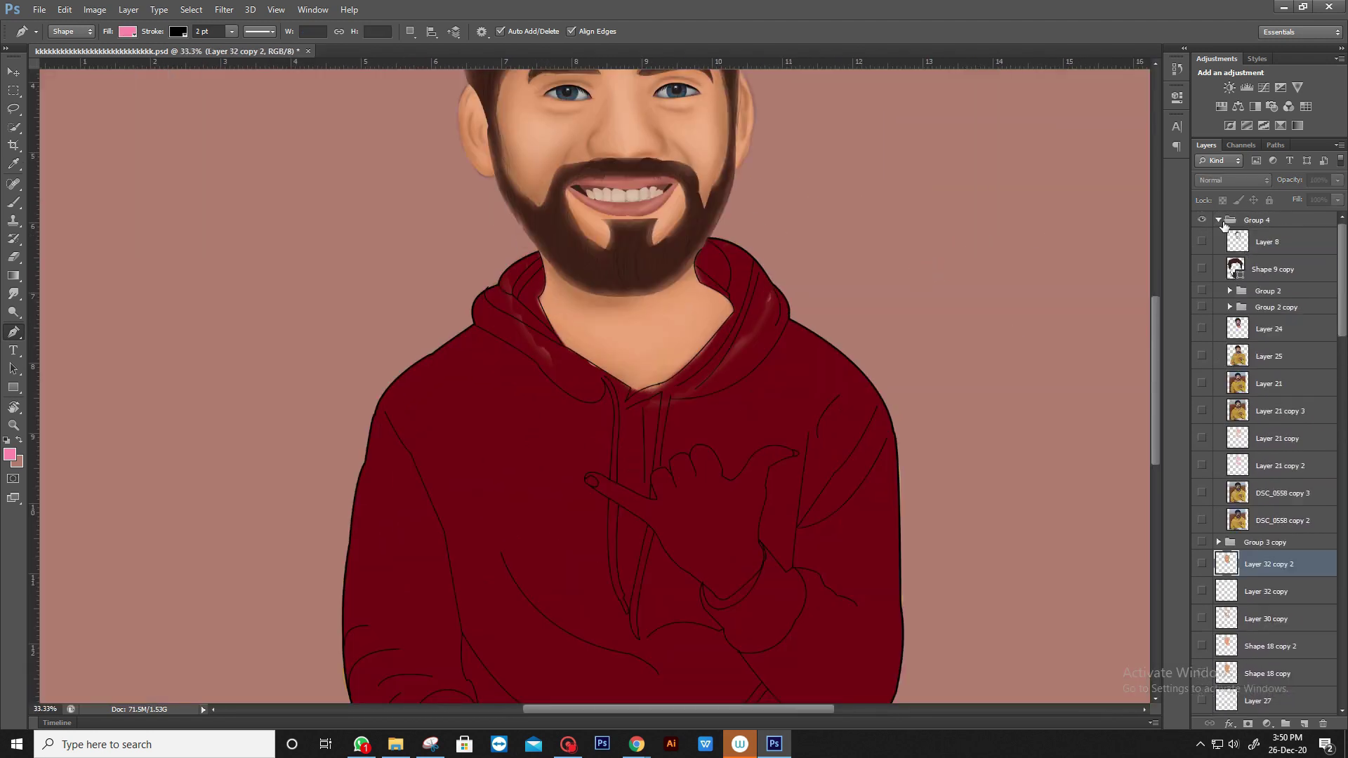
pyautogui.click(1219, 220)
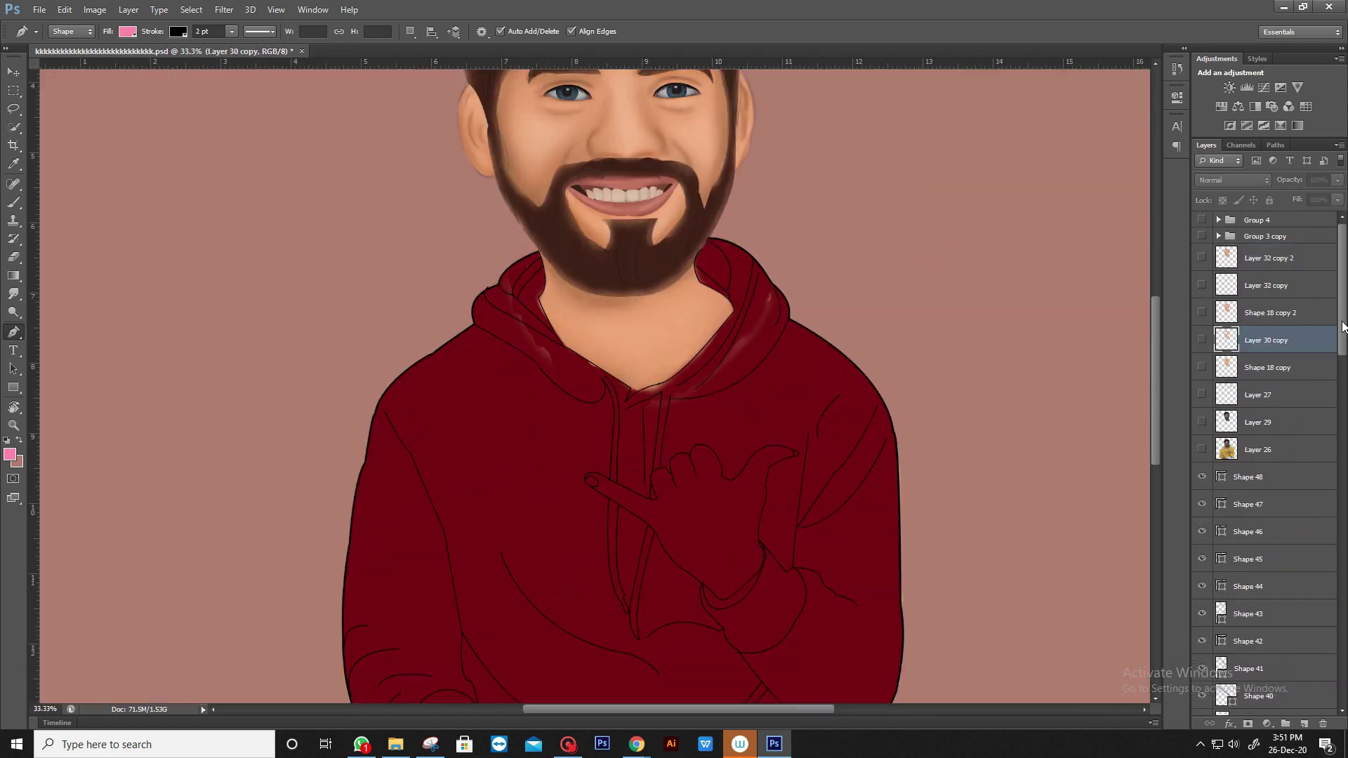
pyautogui.hotkey('ctrl', '0')
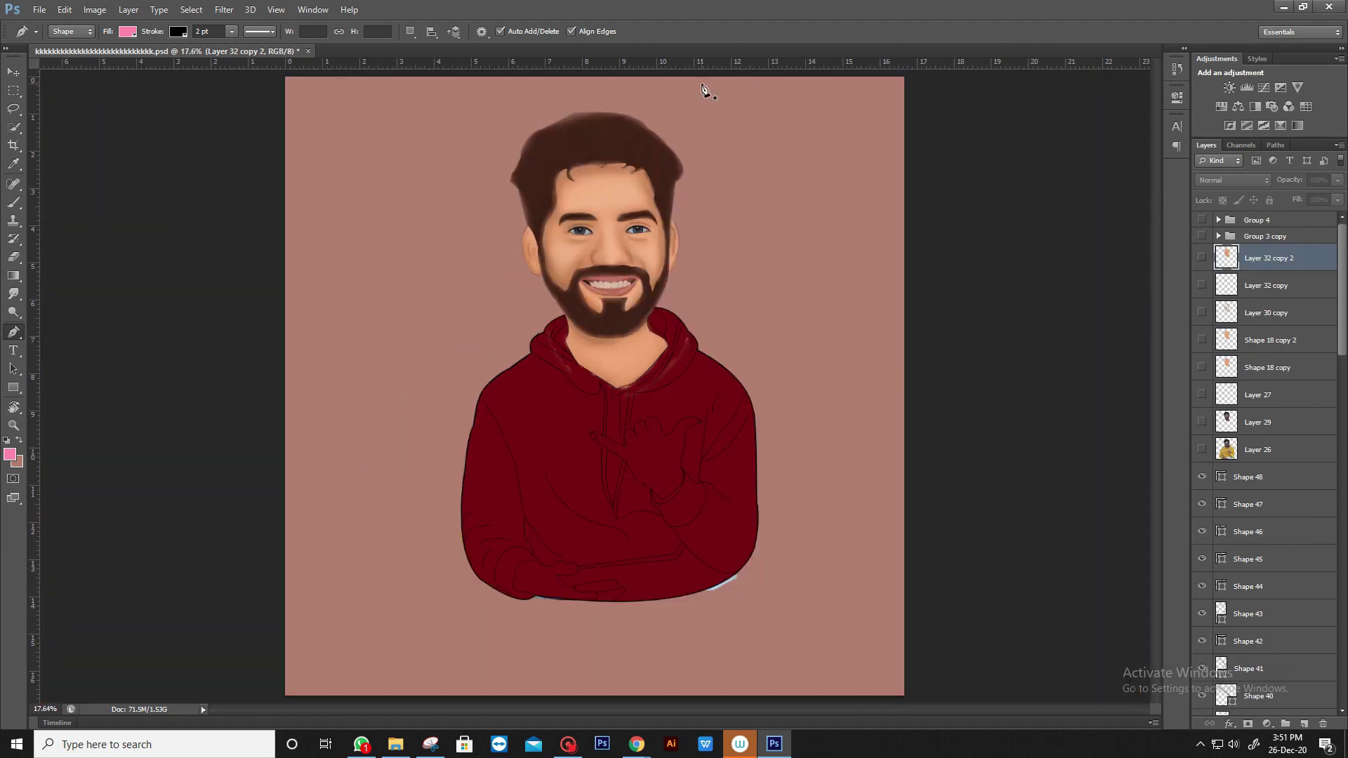
pyautogui.scroll(-10, 1256, 456)
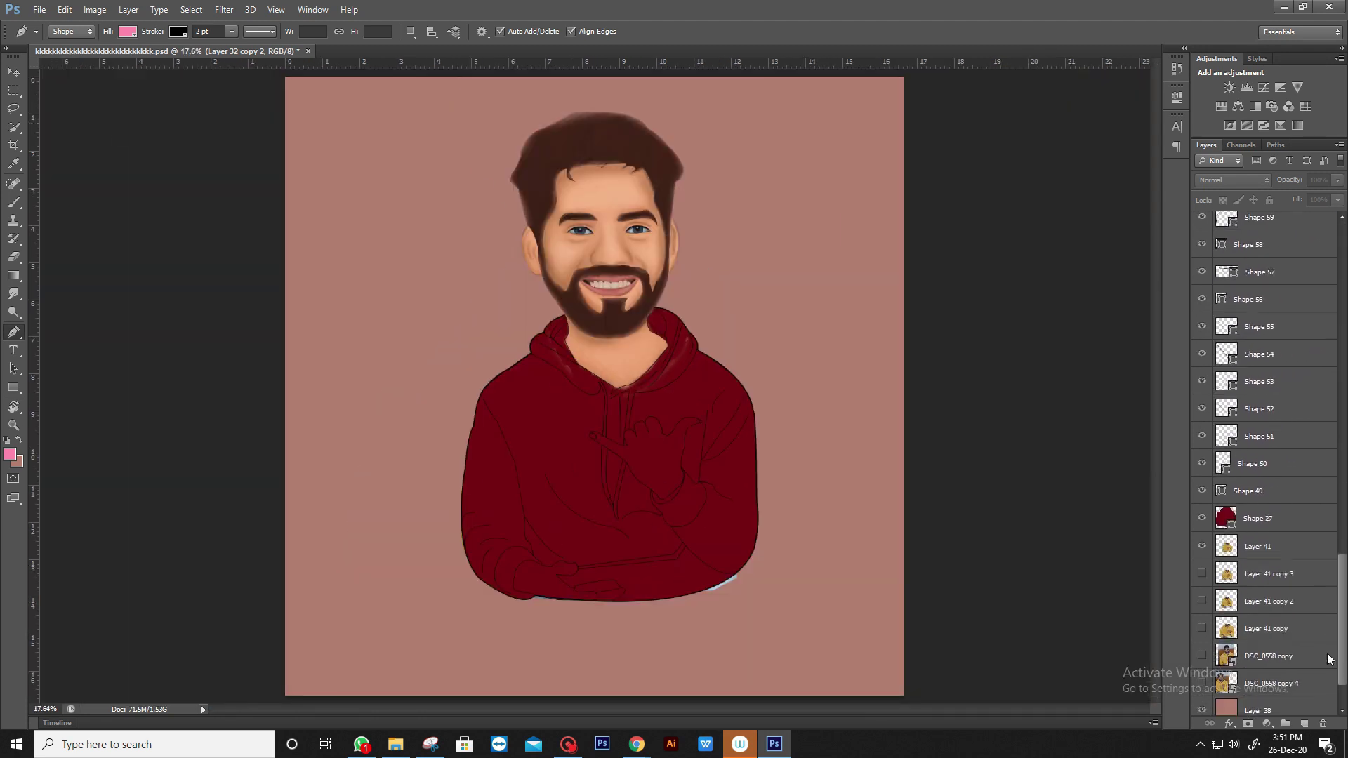
pyautogui.click(1213, 419)
pyautogui.scroll(-5, 1298, 491)
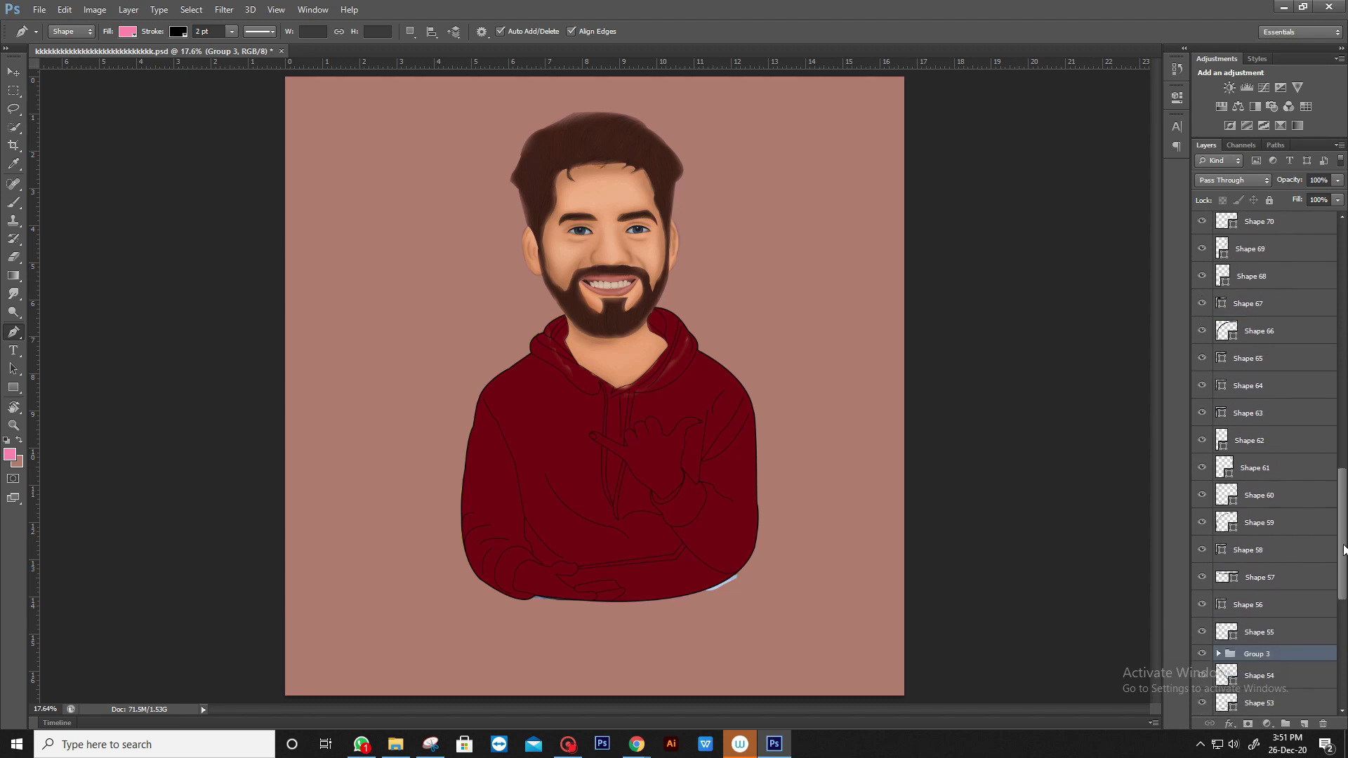
pyautogui.hotkey('ctrl', '+')
pyautogui.scroll(3, 1313, 491)
pyautogui.click(1278, 399)
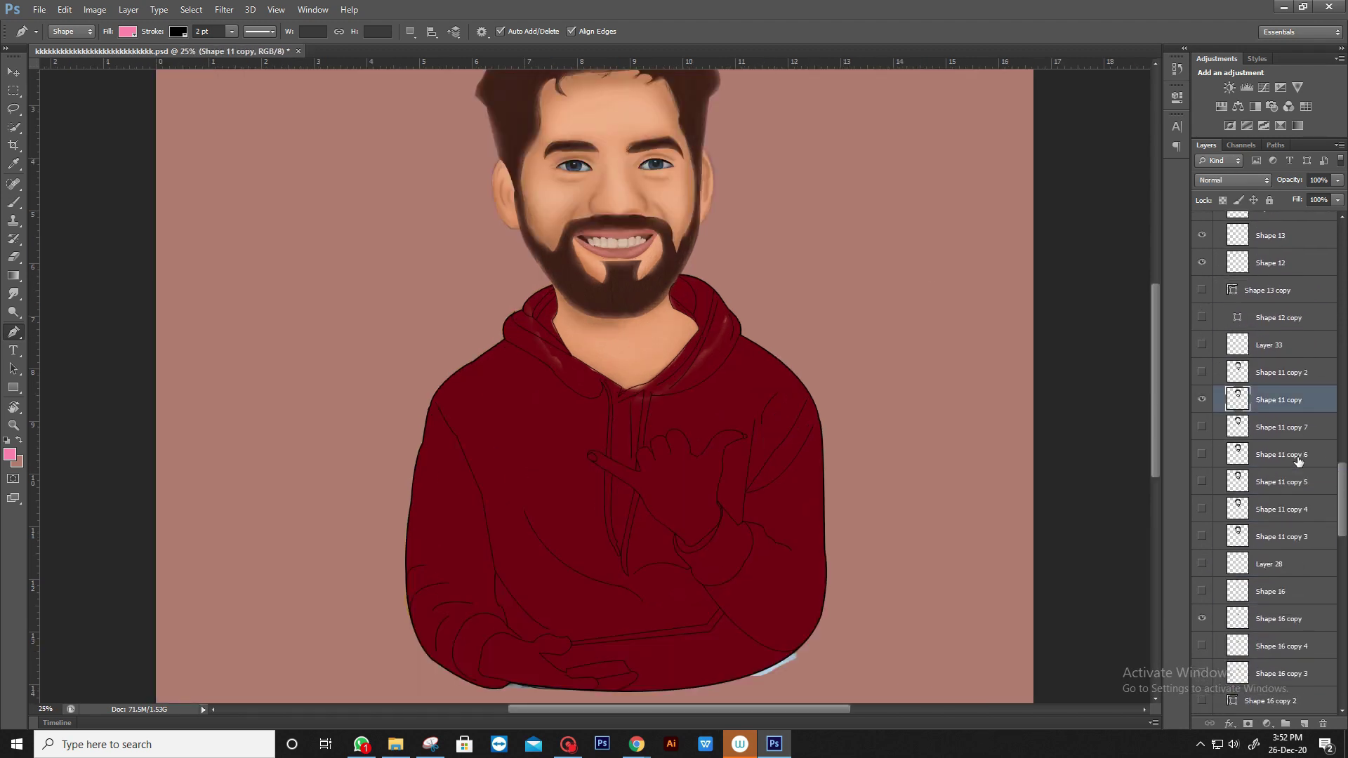
# - Erase the light sheen from the hood on Layer 32 with the Eraser, then review the hoodie
pyautogui.moveTo(1345, 473); pyautogui.dragTo(1345, 610)
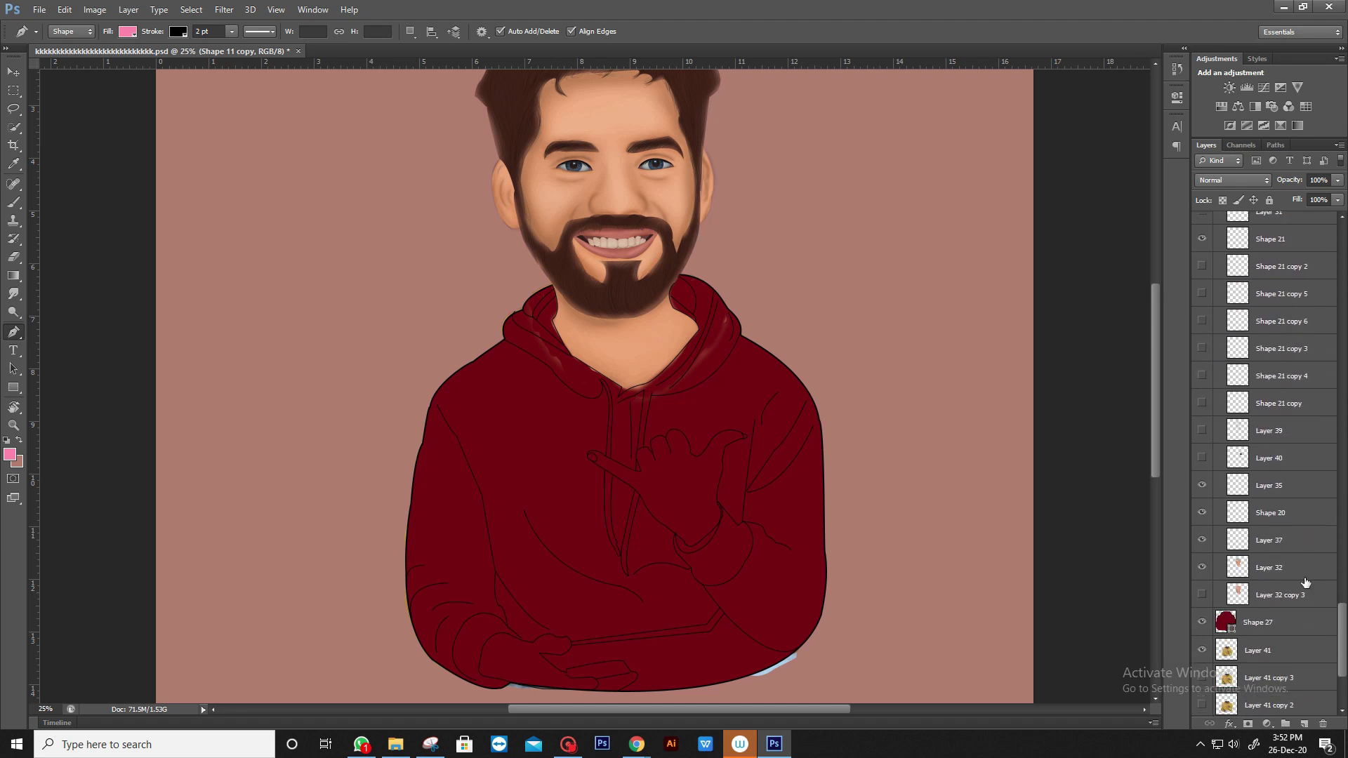
pyautogui.click(1270, 567)
pyautogui.hotkey('ctrl', '+')
pyautogui.press('e')
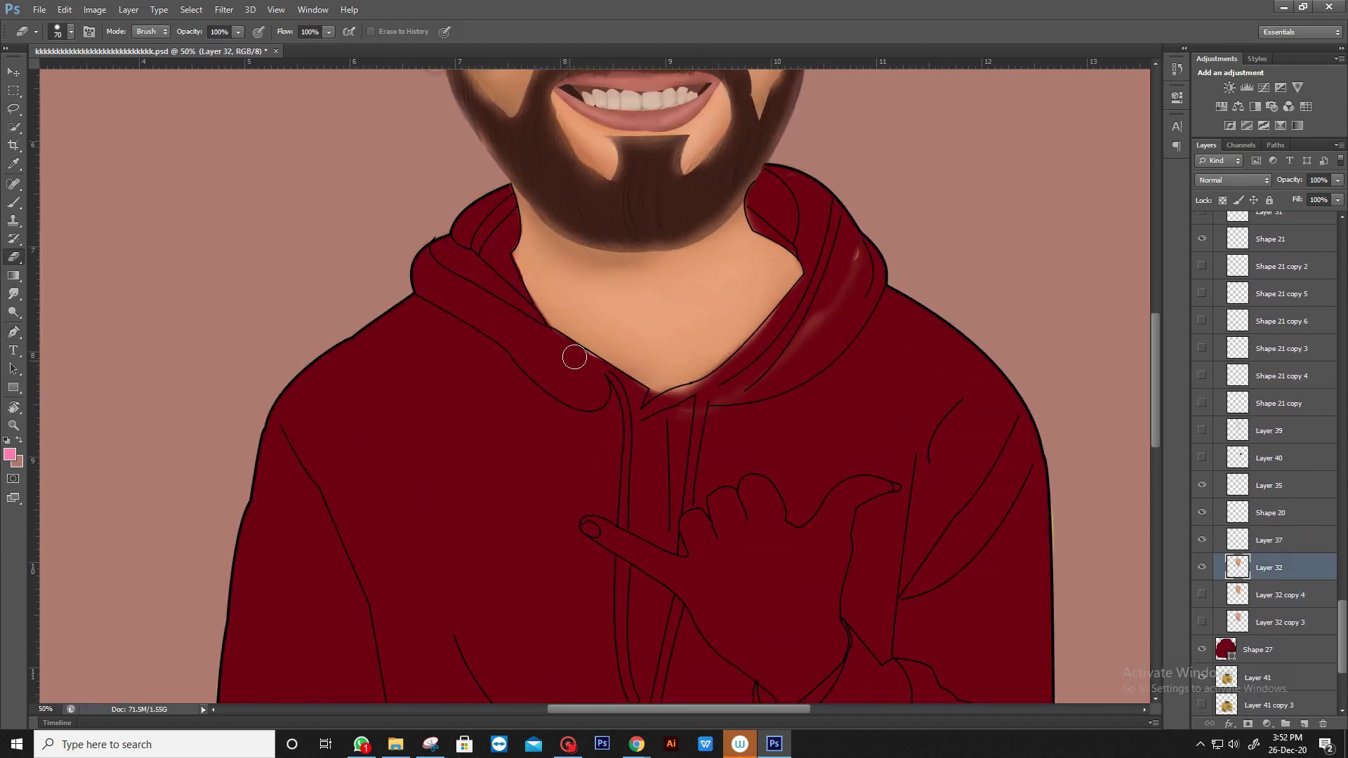
pyautogui.hotkey('ctrl', '-')
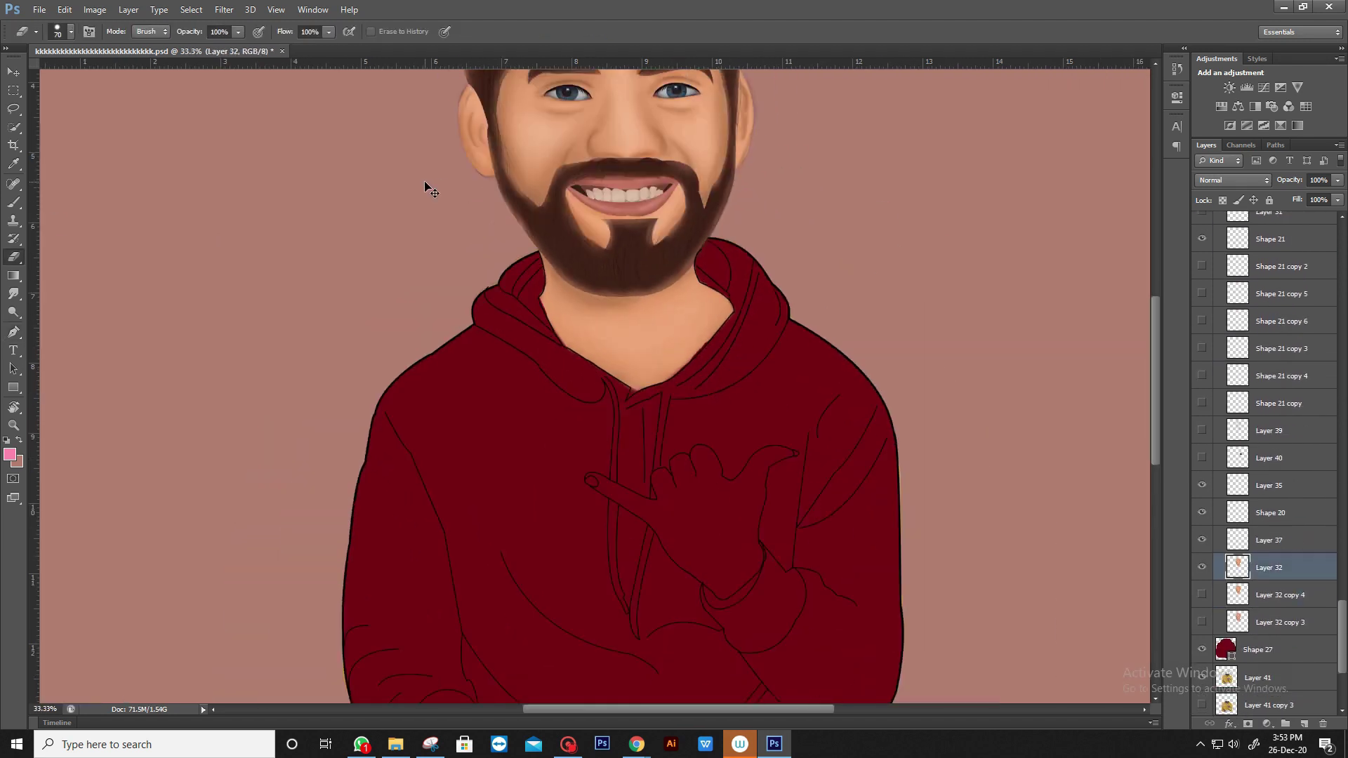
pyautogui.hotkey('ctrl', '-')
pyautogui.scroll(-3, 1264, 491)
pyautogui.hotkey('ctrl', '+')
pyautogui.hotkey('ctrl', '+')
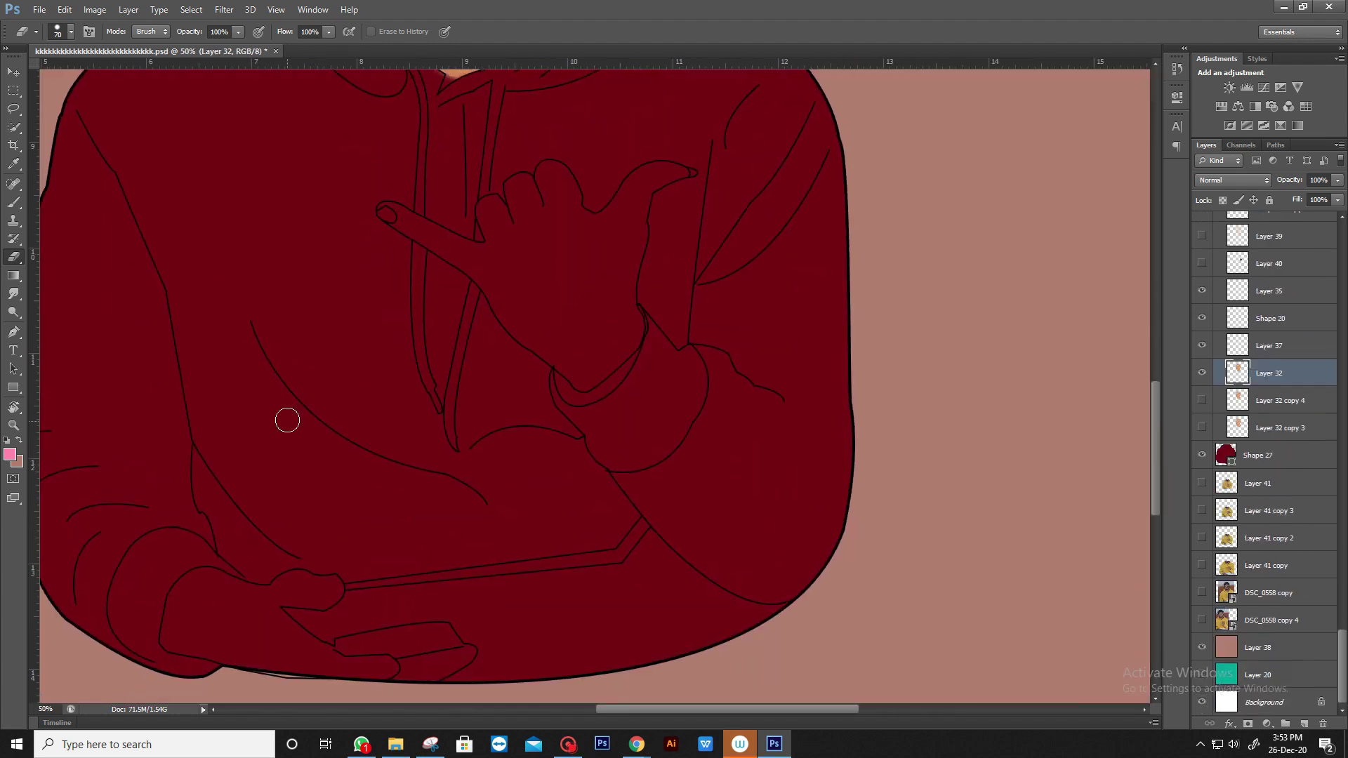
pyautogui.hotkey('ctrl', '+')
pyautogui.moveTo(286, 419); pyautogui.dragTo(683, 288)
# - Select the maroon hoodie layer Shape 27, then Layer 39, checking the face and hood
pyautogui.click(1256, 455)
pyautogui.hotkey('ctrl', '-')
pyautogui.hotkey('ctrl', '-')
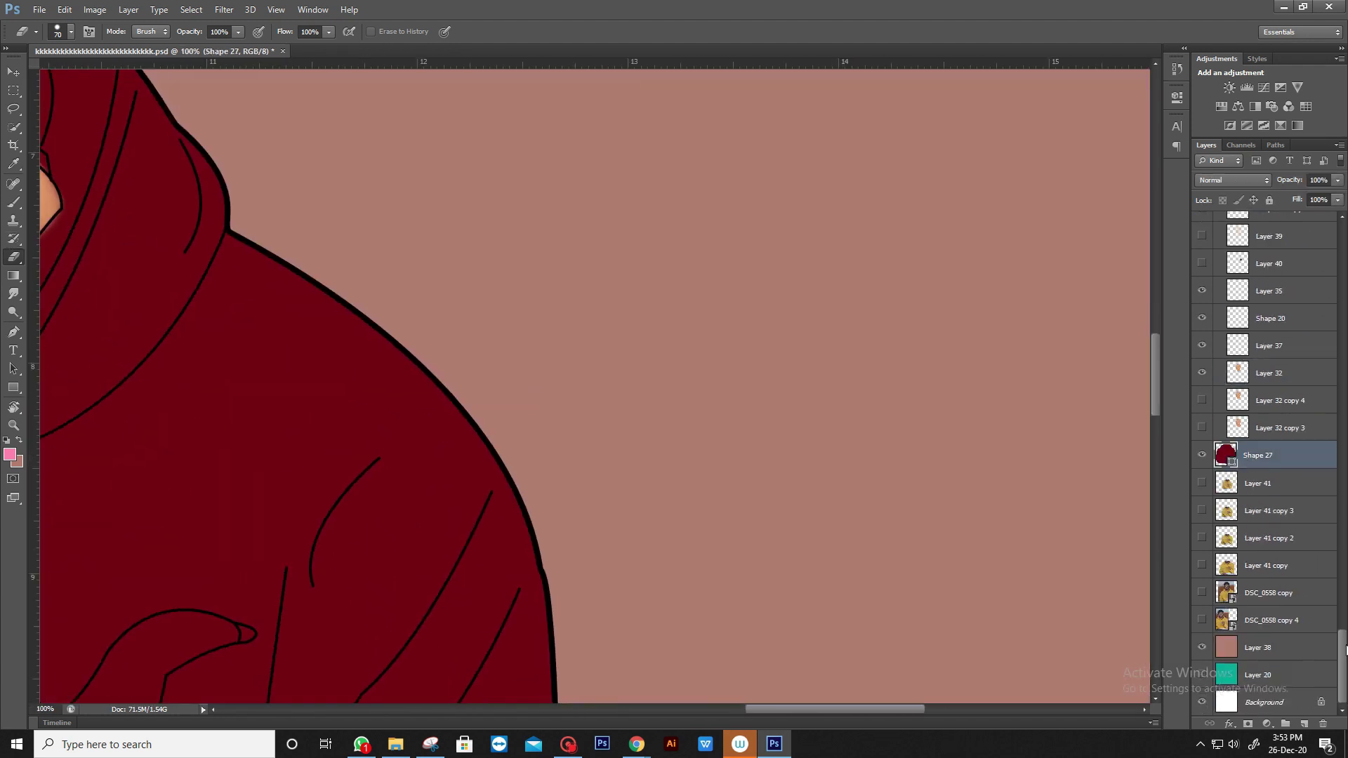
pyautogui.moveTo(1341, 666); pyautogui.dragTo(1340, 614)
pyautogui.hotkey('ctrl', '-')
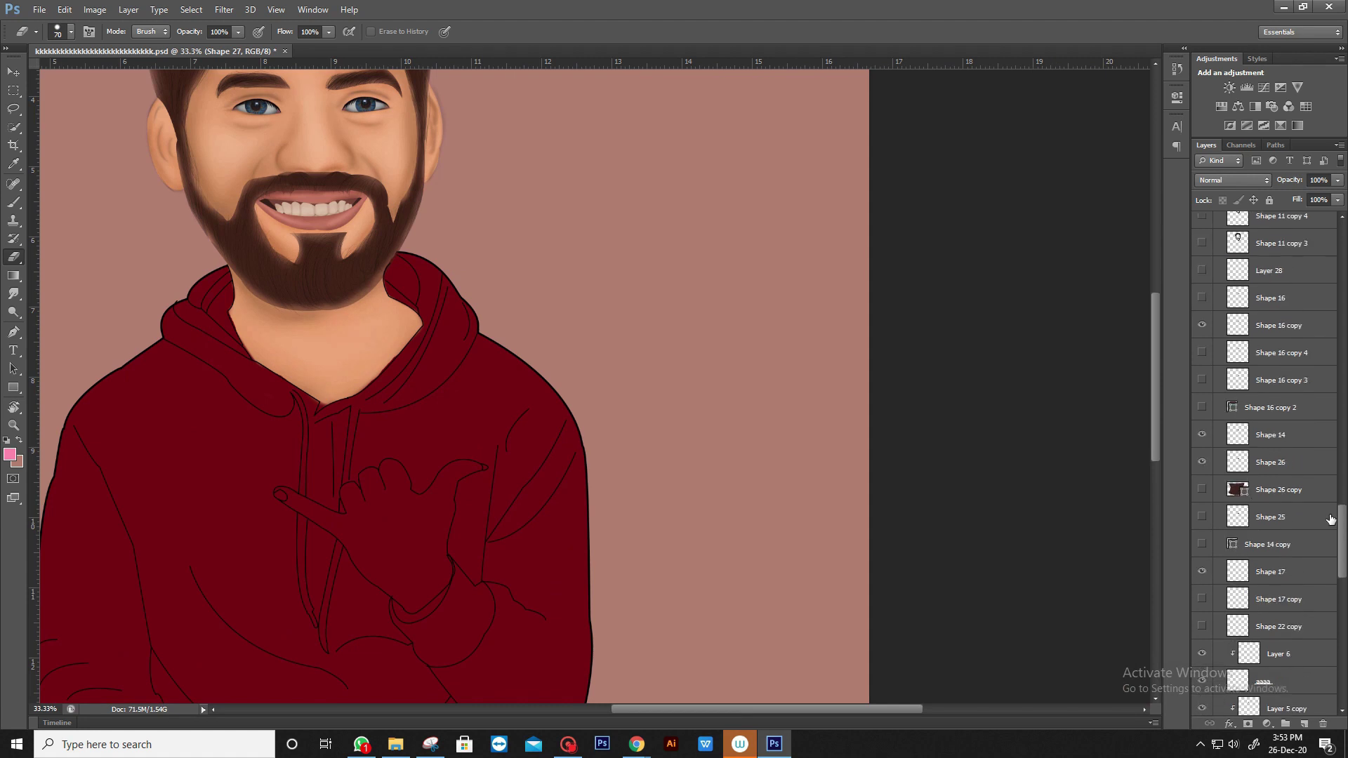
pyautogui.scroll(5, 1209, 577)
pyautogui.scroll(-10, 1208, 577)
pyautogui.scroll(4, 1209, 577)
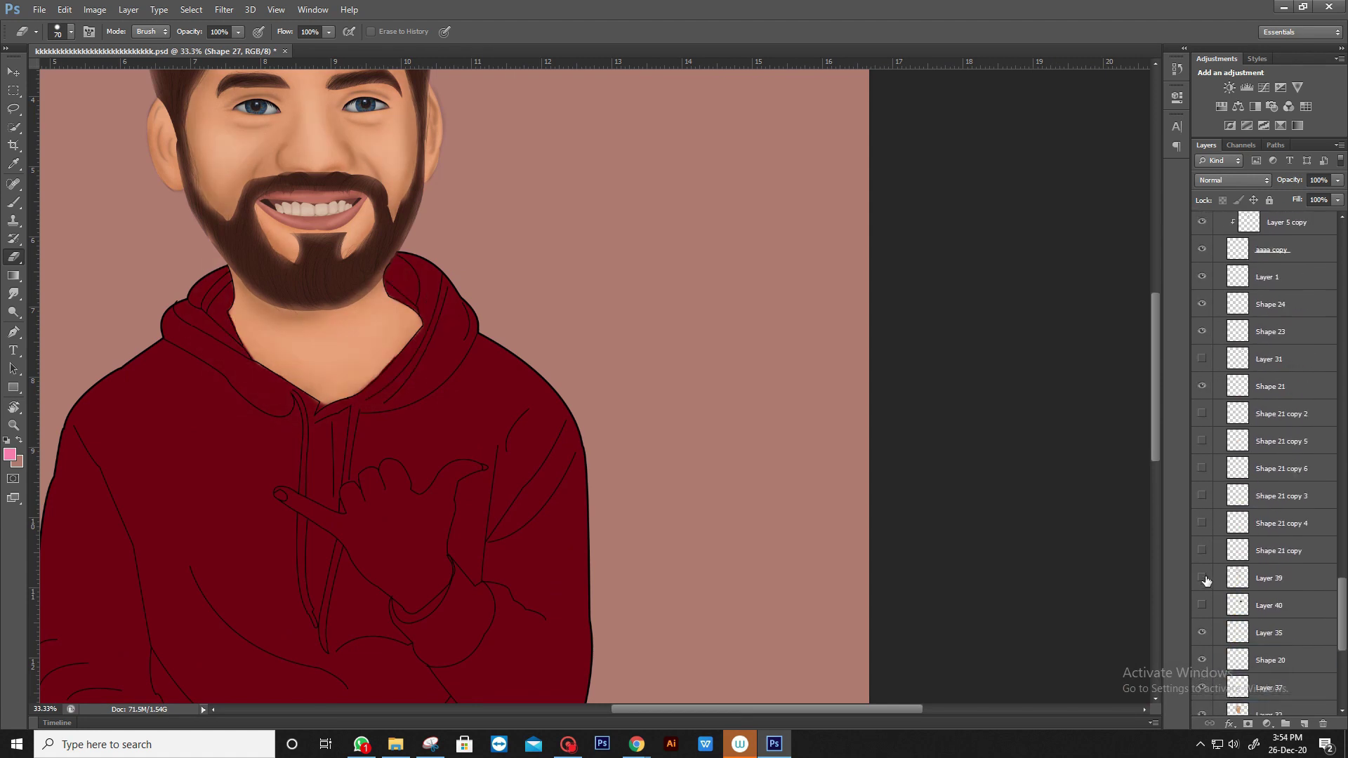
pyautogui.click(1241, 577)
pyautogui.scroll(5, 1203, 415)
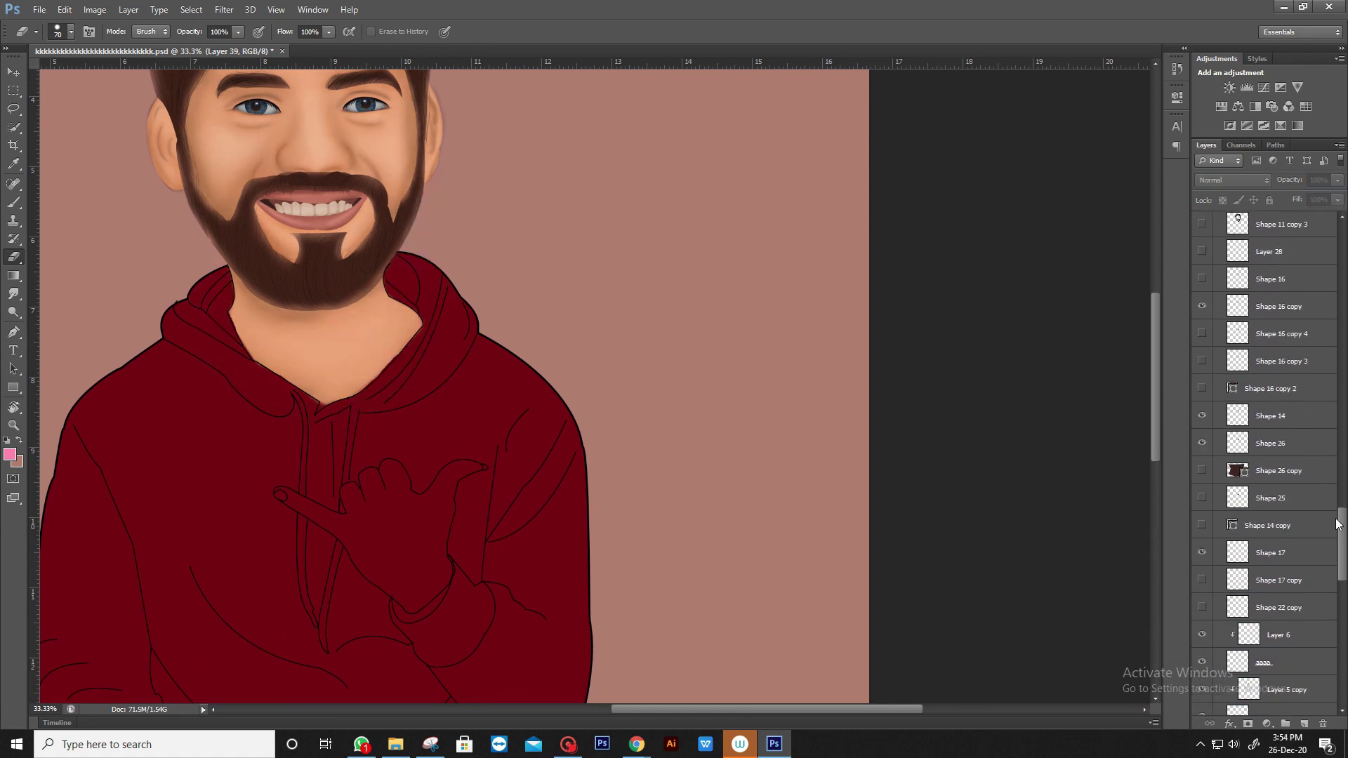
pyautogui.scroll(5, 1204, 546)
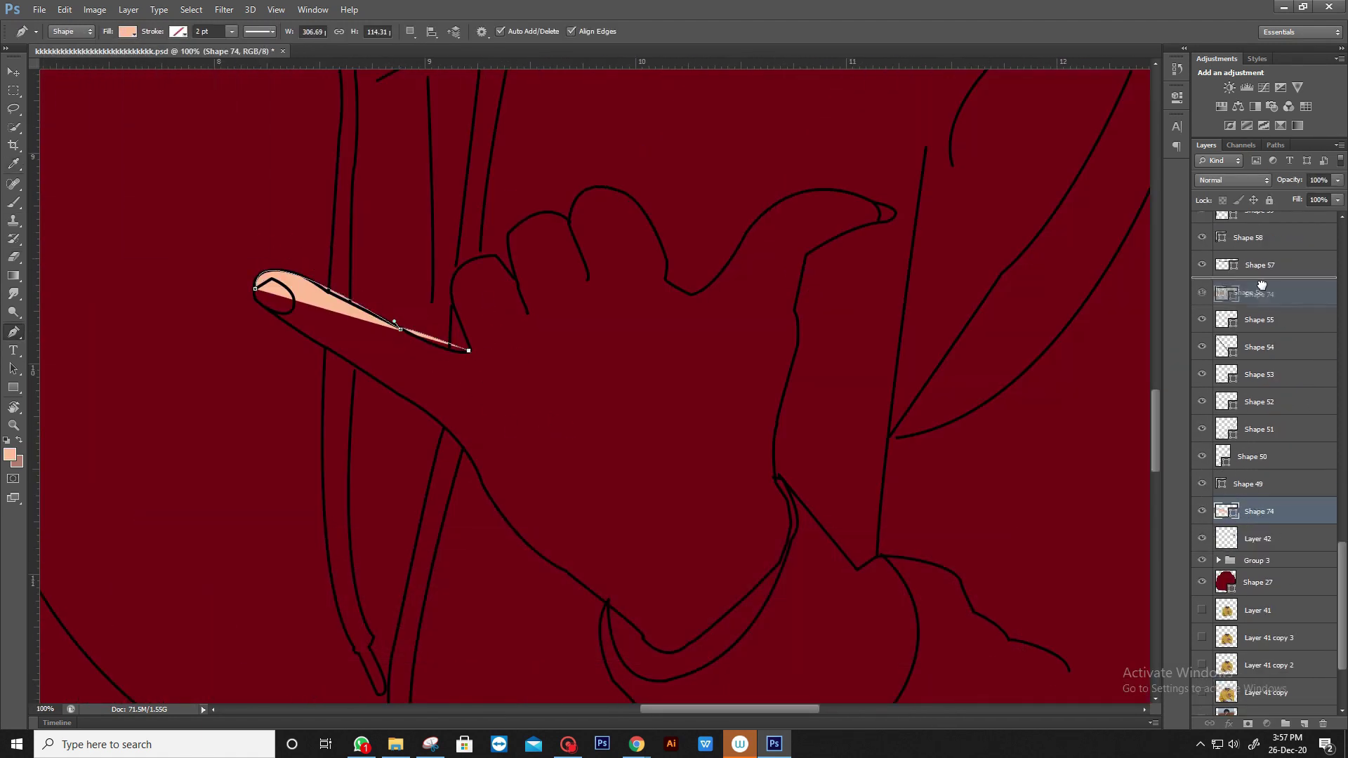
# - Trace Pen anchors around the pointing fingertip, curled fingers, thumb and hand edge
pyautogui.click(516, 272)
pyautogui.click(567, 221)
pyautogui.click(657, 232)
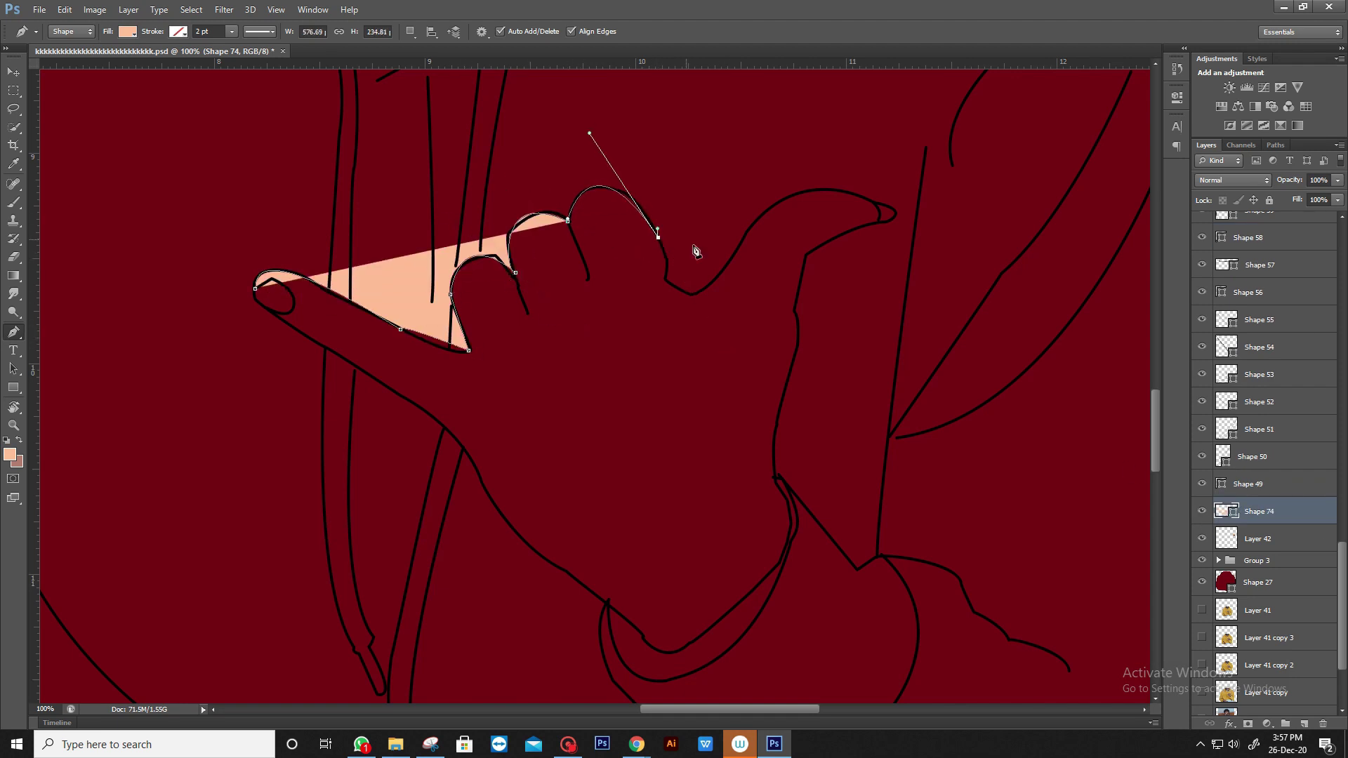
pyautogui.click(706, 288)
pyautogui.click(774, 207)
pyautogui.click(878, 219)
pyautogui.click(806, 254)
pyautogui.moveTo(794, 311); pyautogui.dragTo(806, 327)
pyautogui.click(787, 385)
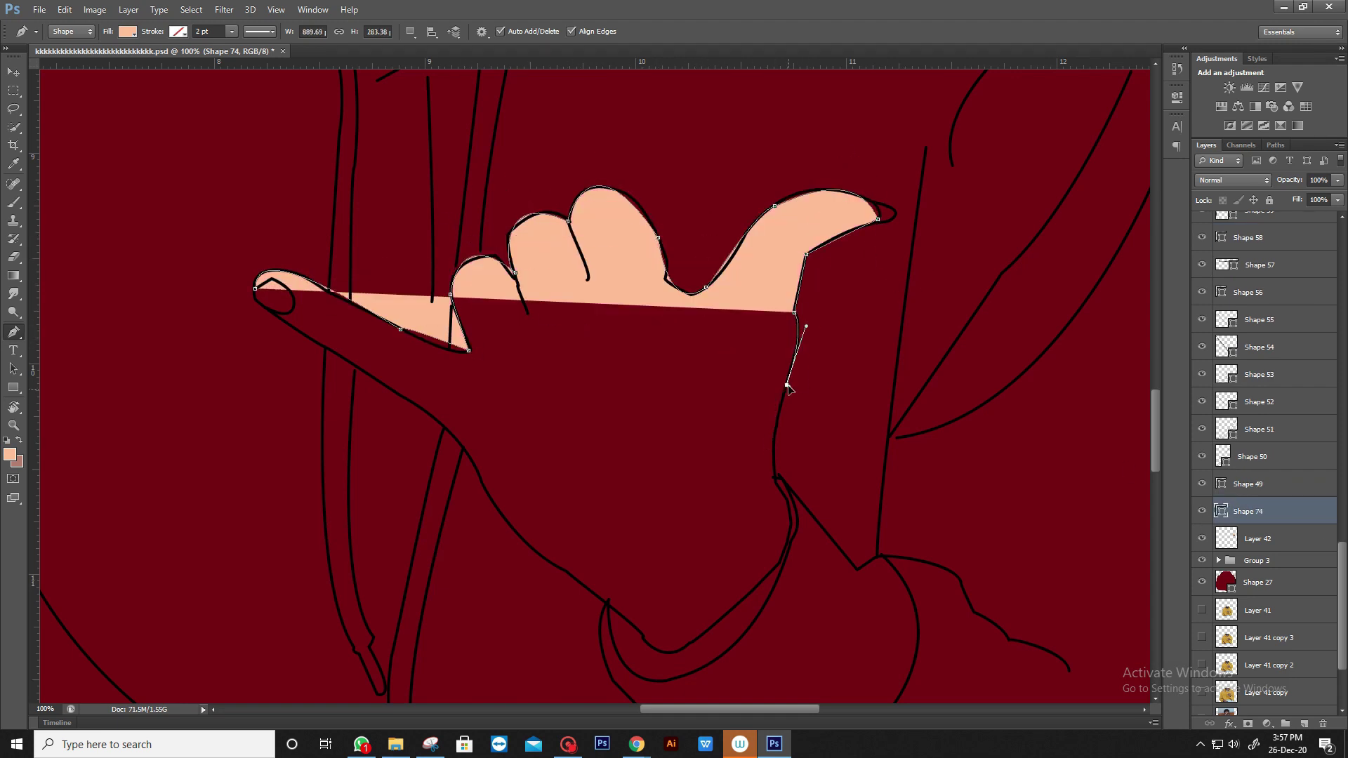
# - Choose the peach fill, close the outline around the wrist, and commit the hand shape
pyautogui.hotkey('ctrl', '-')
pyautogui.hotkey('ctrl', '-')
pyautogui.hotkey('ctrl', '-')
pyautogui.click(127, 31)
pyautogui.hotkey('ctrl', '+')
pyautogui.hotkey('ctrl', '+')
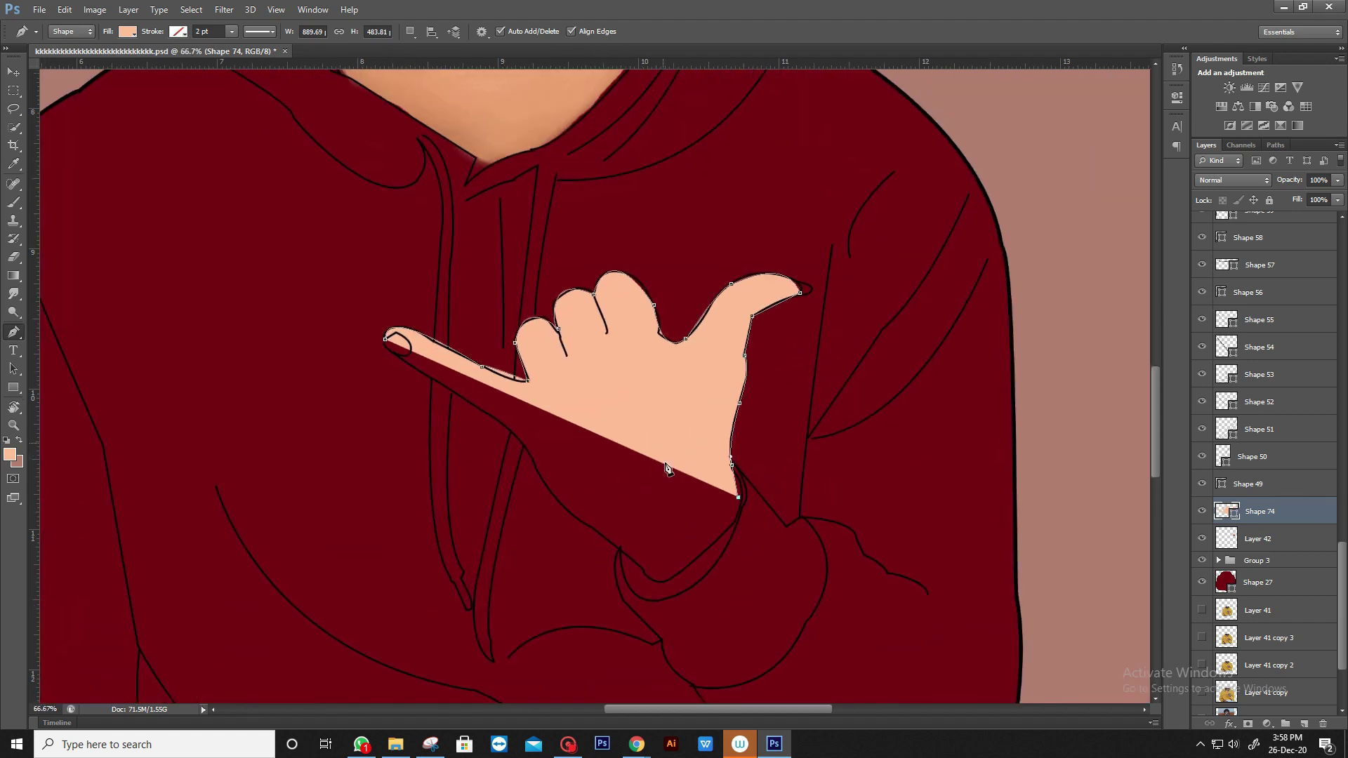
pyautogui.click(734, 515)
pyautogui.click(643, 573)
pyautogui.moveTo(611, 541); pyautogui.dragTo(586, 523)
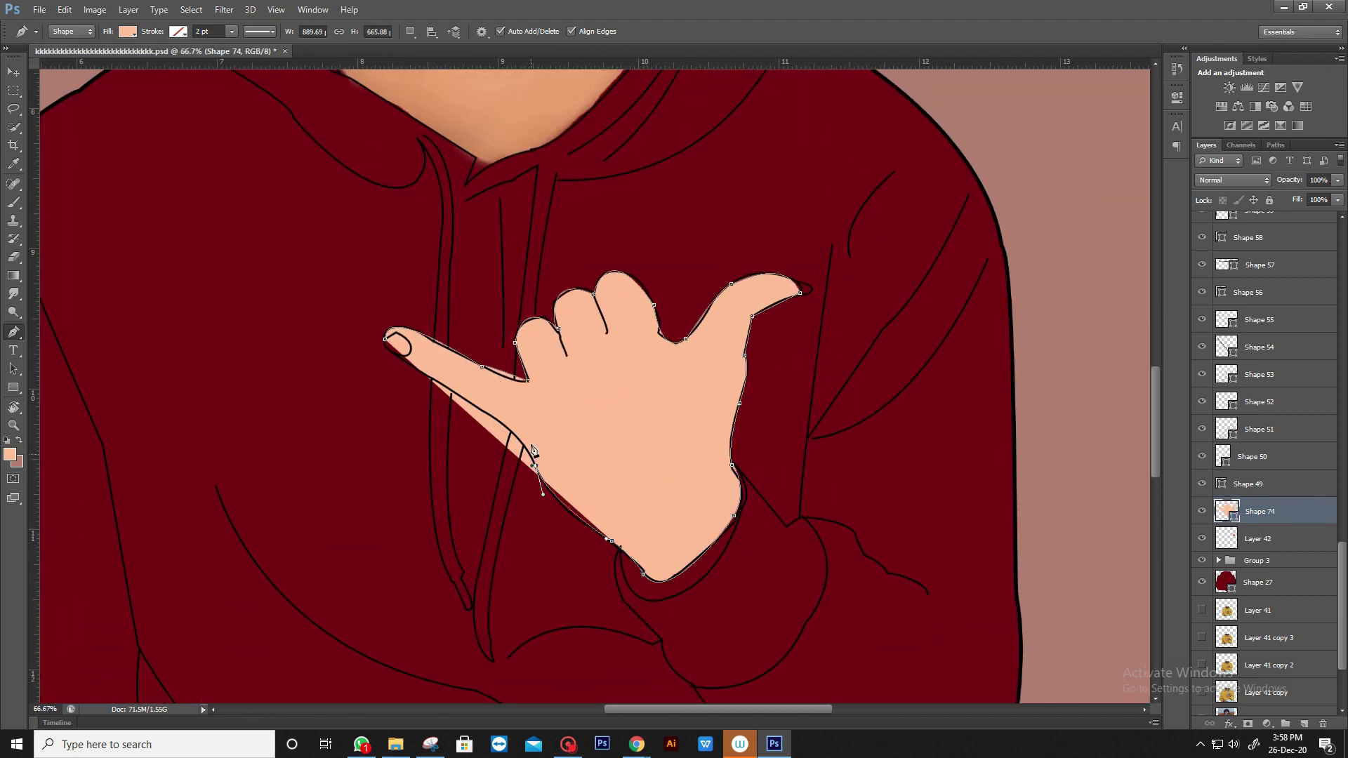
pyautogui.press('Return')
pyautogui.hotkey('ctrl', '-')
pyautogui.hotkey('ctrl', '0')
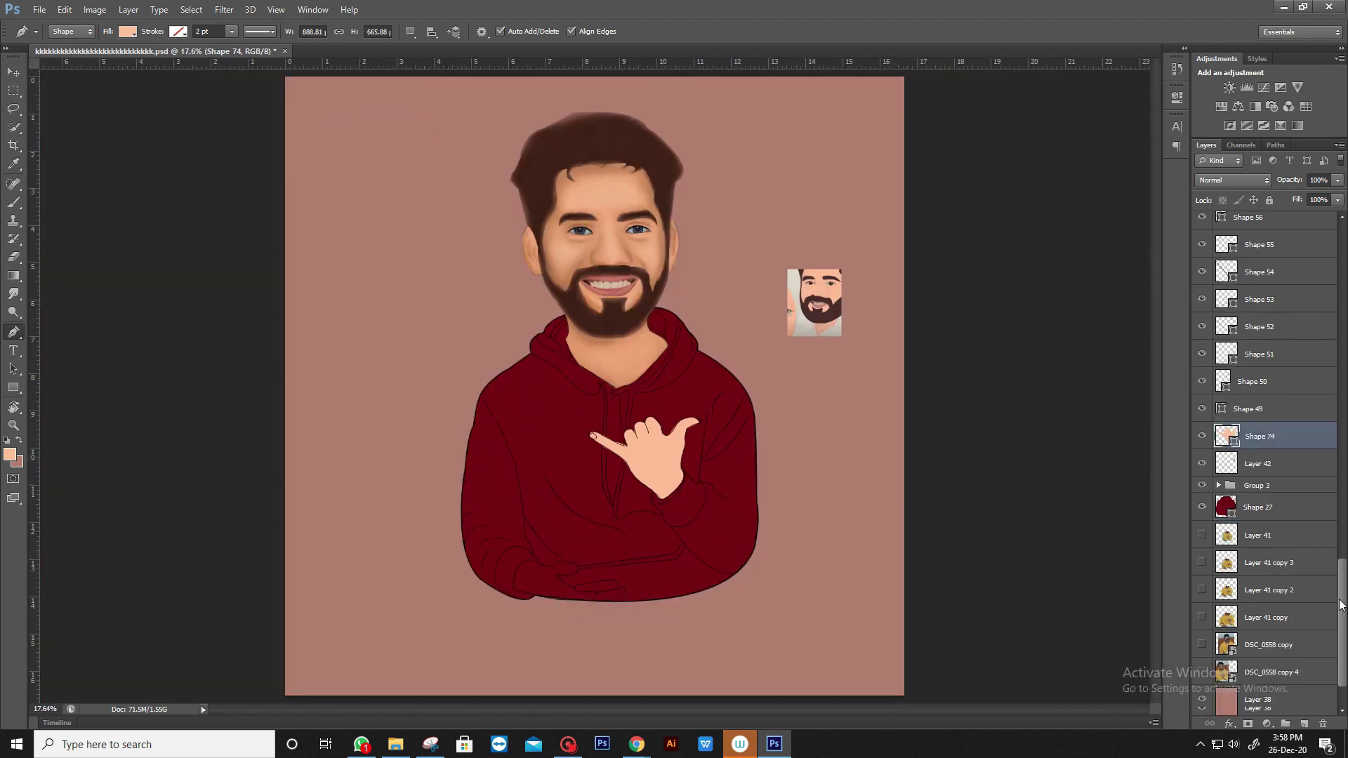
pyautogui.moveTo(1279, 537)
pyautogui.mouseDown()
pyautogui.moveTo(1281, 557)
pyautogui.moveTo(768, 343)
pyautogui.mouseUp()
# - Reveal the blended skin-tone layer Layer 32 copy 2 and sample its colour
pyautogui.click(1201, 557)
pyautogui.click(1253, 258)
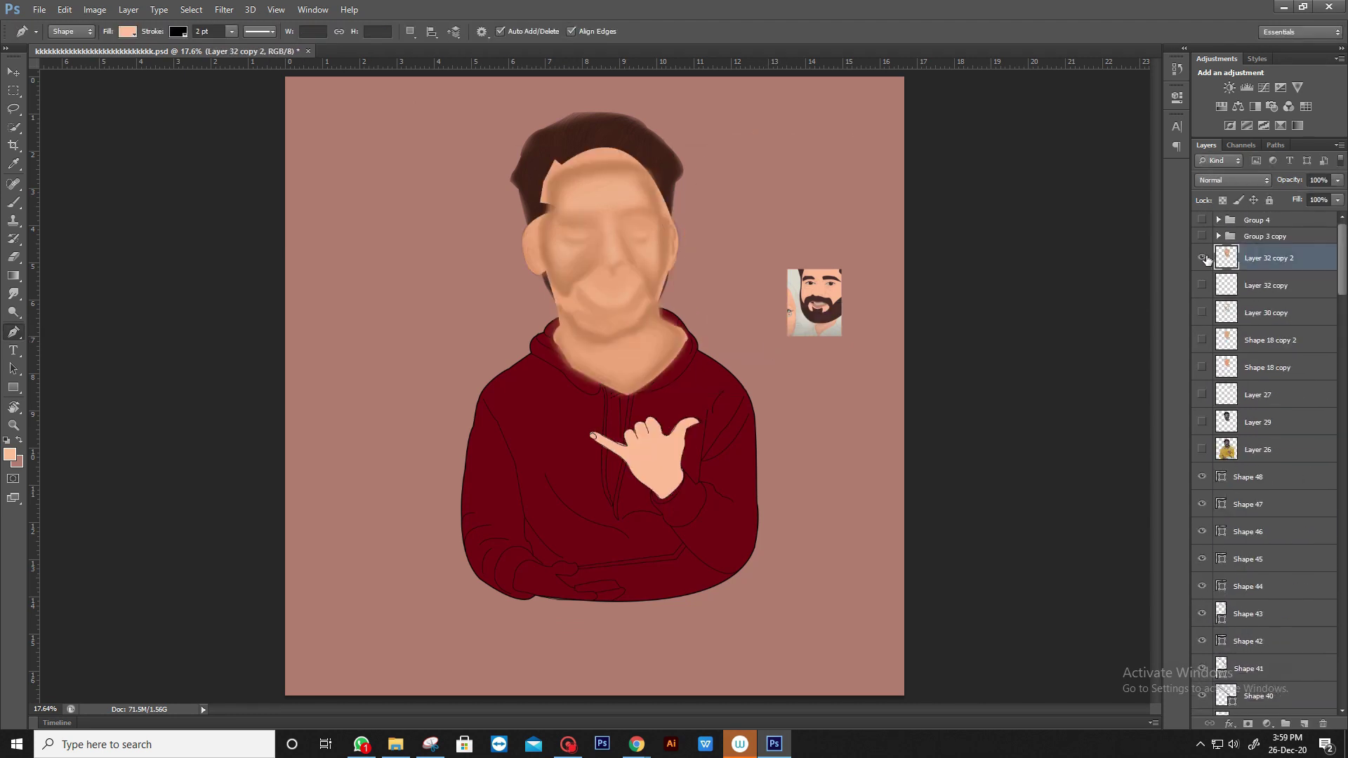
pyautogui.press('i')
pyautogui.scroll(-5, 1336, 340)
pyautogui.scroll(5, 1335, 341)
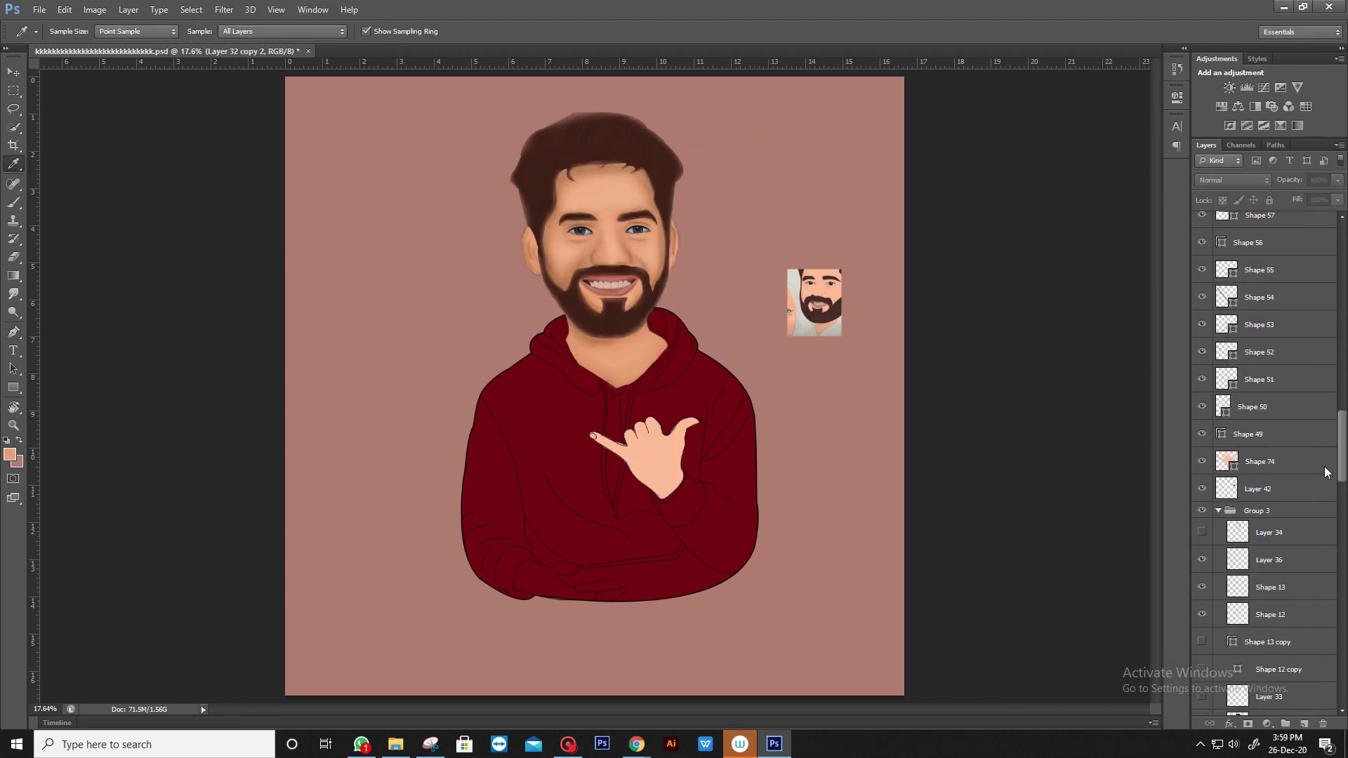
pyautogui.press('p')
# - Add a new empty layer and test-dab the skin colour beside the figure
pyautogui.click(1304, 730)
pyautogui.press('b')
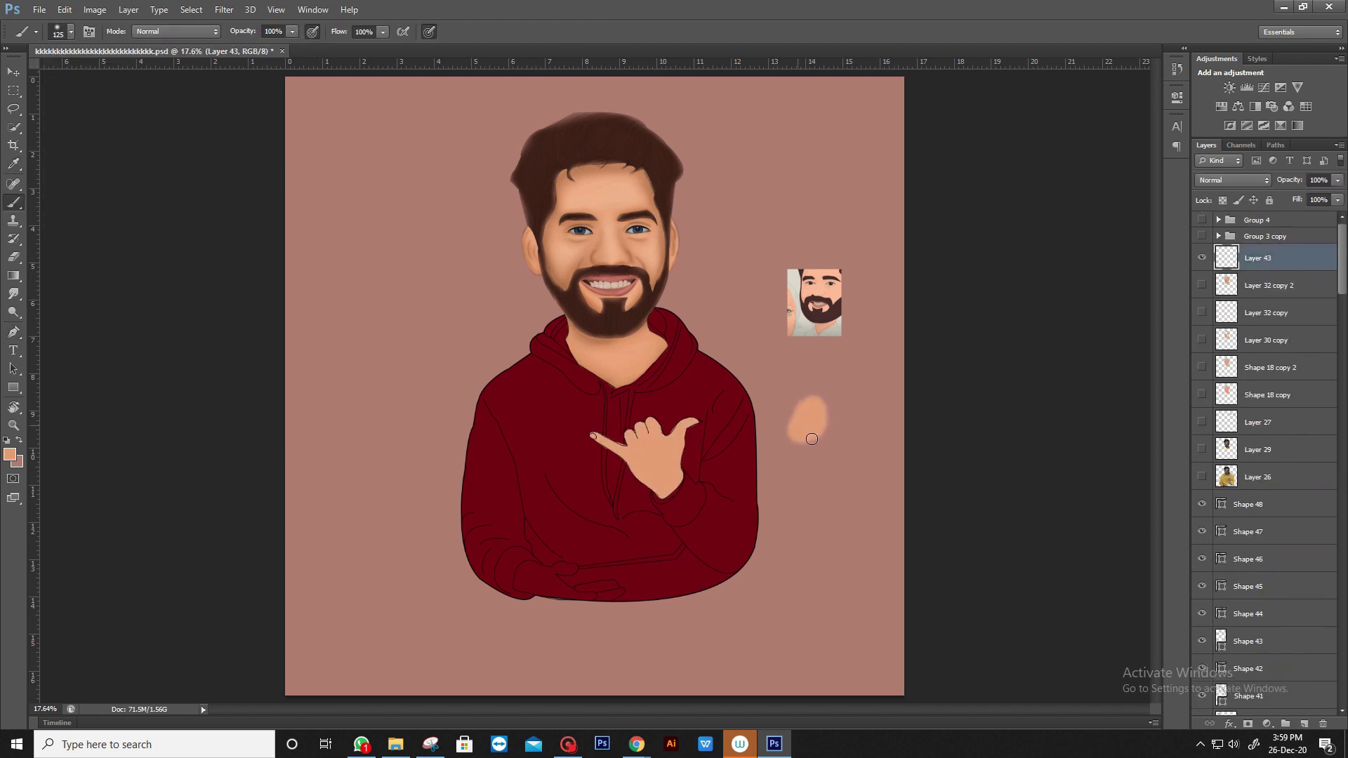
pyautogui.hotkey('ctrl', '+')
pyautogui.hotkey('ctrl', '+')
pyautogui.hotkey('ctrl', '+')
pyautogui.click(1281, 484)
pyautogui.hotkey('ctrl', '+')
pyautogui.hotkey('ctrl', '+')
pyautogui.hotkey('ctrl', '+')
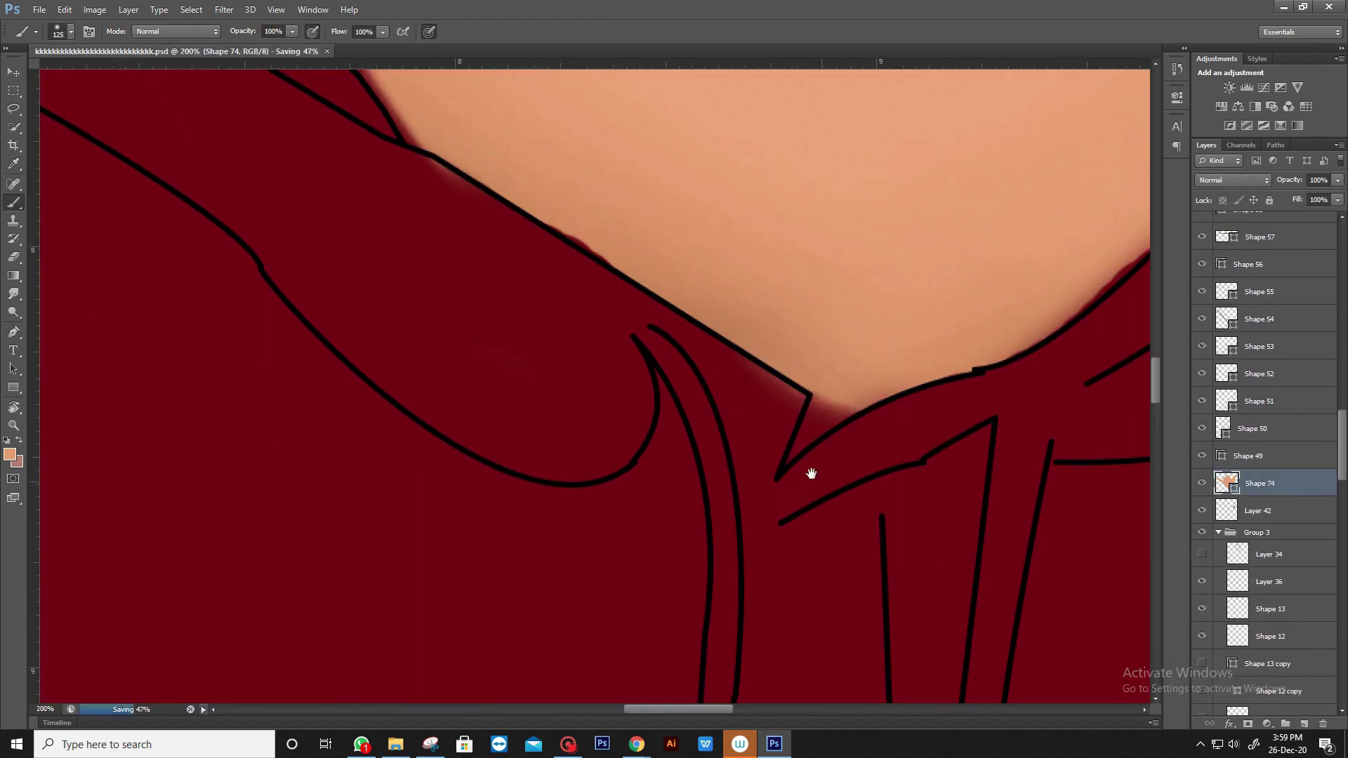
# - Reorder the hand layer, check Layer 42 and Group 5 copy, and restore the peach hand
pyautogui.moveTo(1281, 494); pyautogui.dragTo(1264, 577)
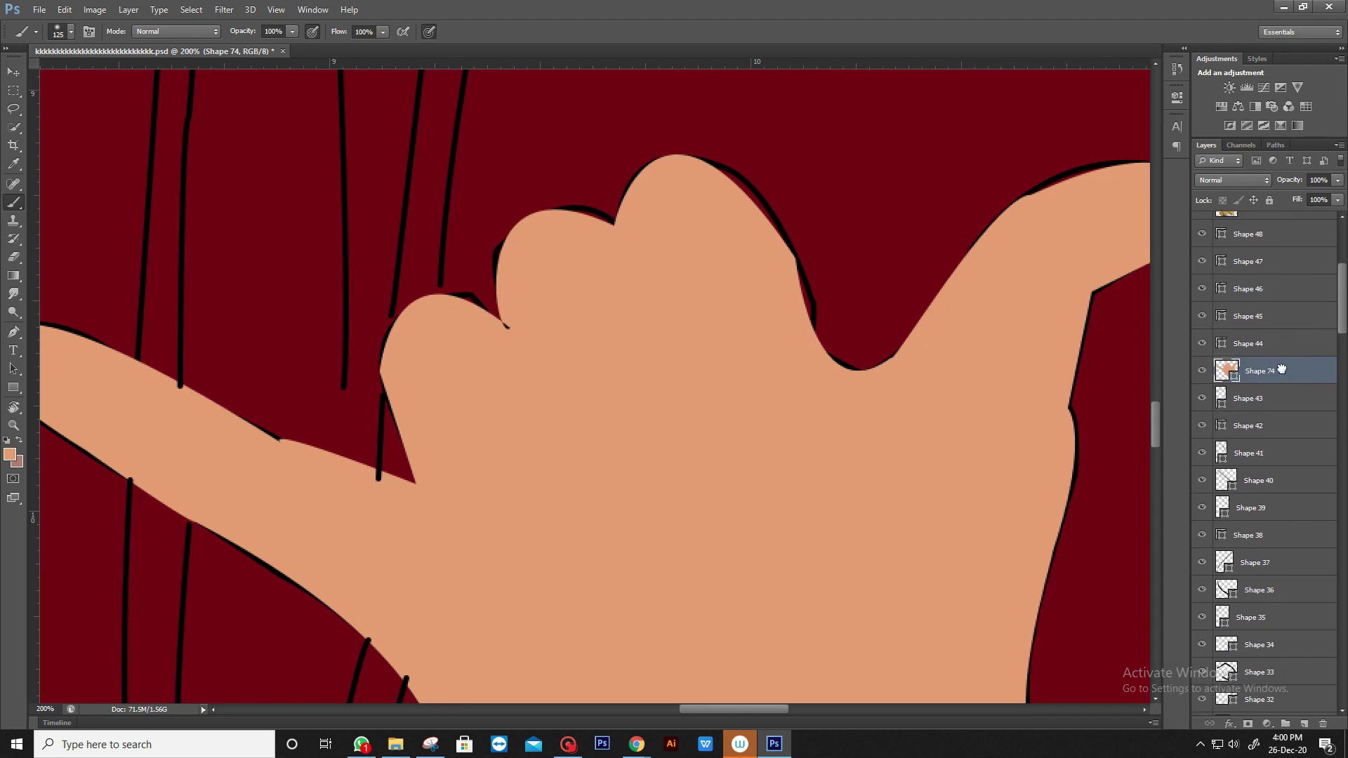
pyautogui.scroll(3, 1263, 421)
pyautogui.scroll(3, 1263, 421)
pyautogui.click(1257, 491)
pyautogui.hotkey('ctrl', '-')
pyautogui.hotkey('ctrl', '-')
pyautogui.hotkey('ctrl', '-')
pyautogui.hotkey('ctrl', '-')
pyautogui.hotkey('ctrl', '-')
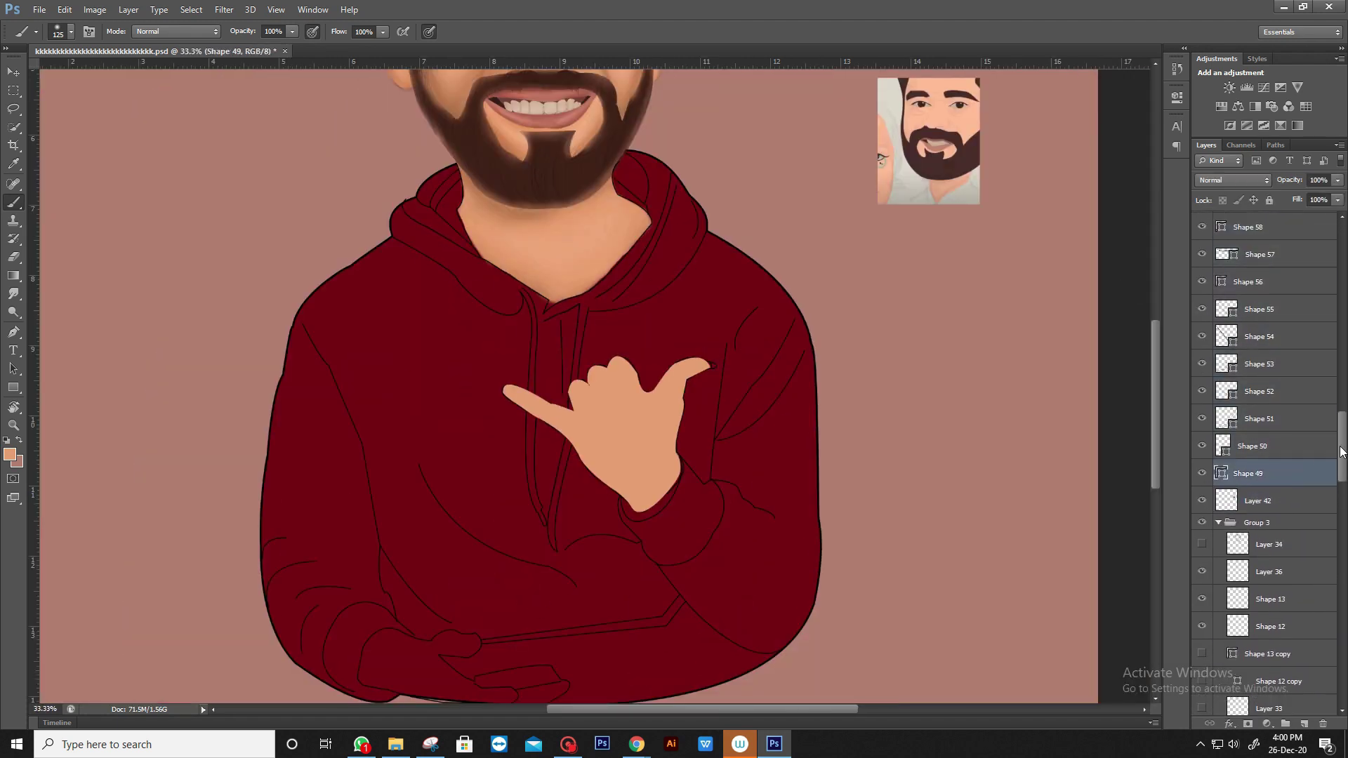
pyautogui.keyDown('alt'); pyautogui.click(1260, 409); pyautogui.keyUp('alt')
pyautogui.hotkey('ctrl', 'z')
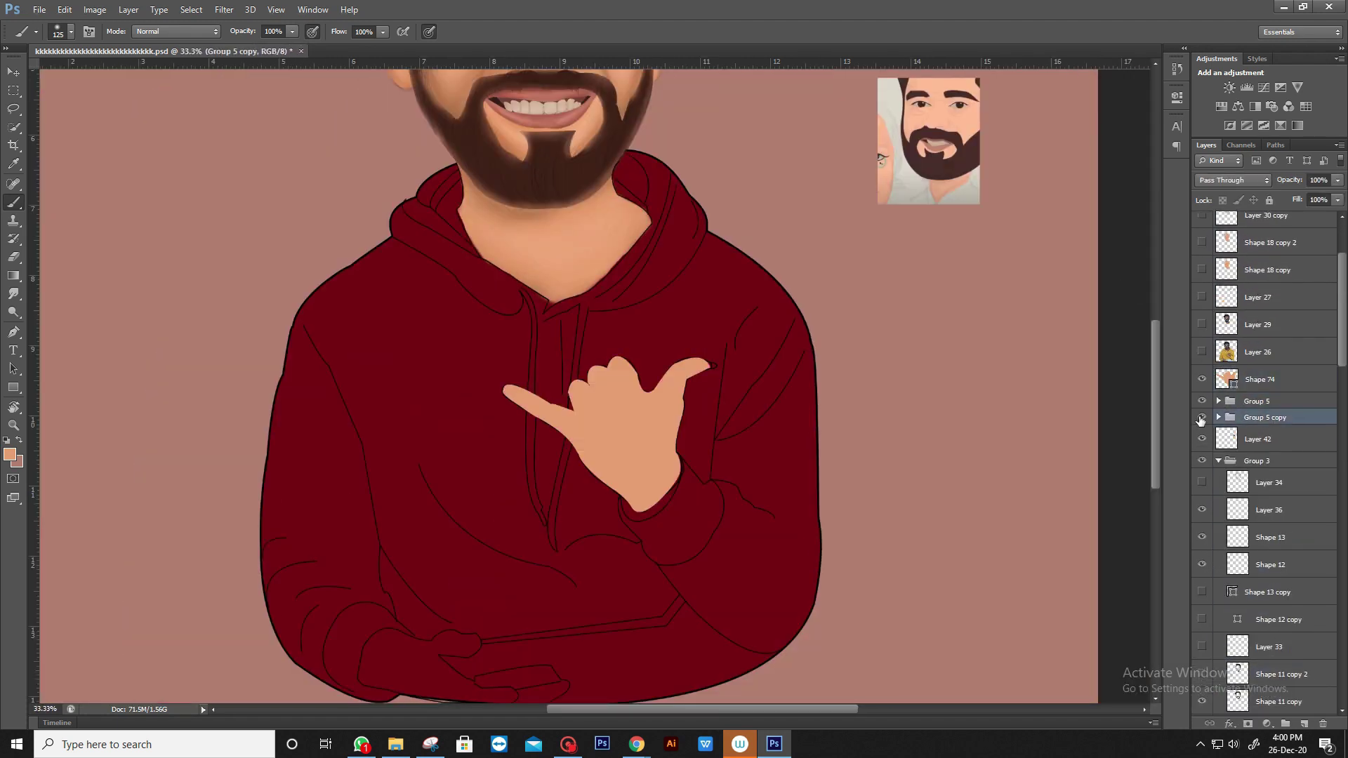
# - Move Shape 74 below Group 5 and rasterize it for erasing
pyautogui.click(1210, 408)
pyautogui.hotkey('ctrl', '[')
pyautogui.hotkey('ctrl', '+')
pyautogui.hotkey('ctrl', '+')
pyautogui.hotkey('ctrl', '+')
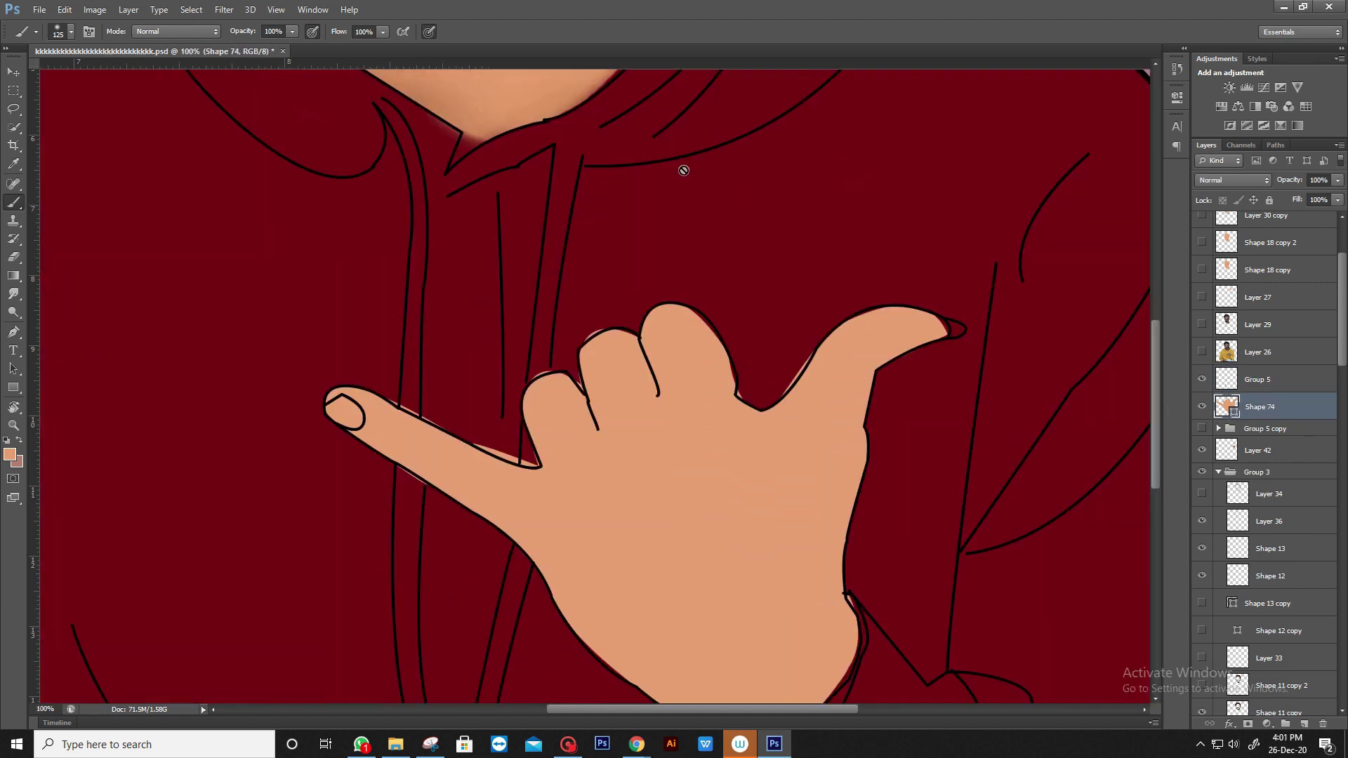
pyautogui.press('e')
pyautogui.click(493, 239)
pyautogui.press('Return')
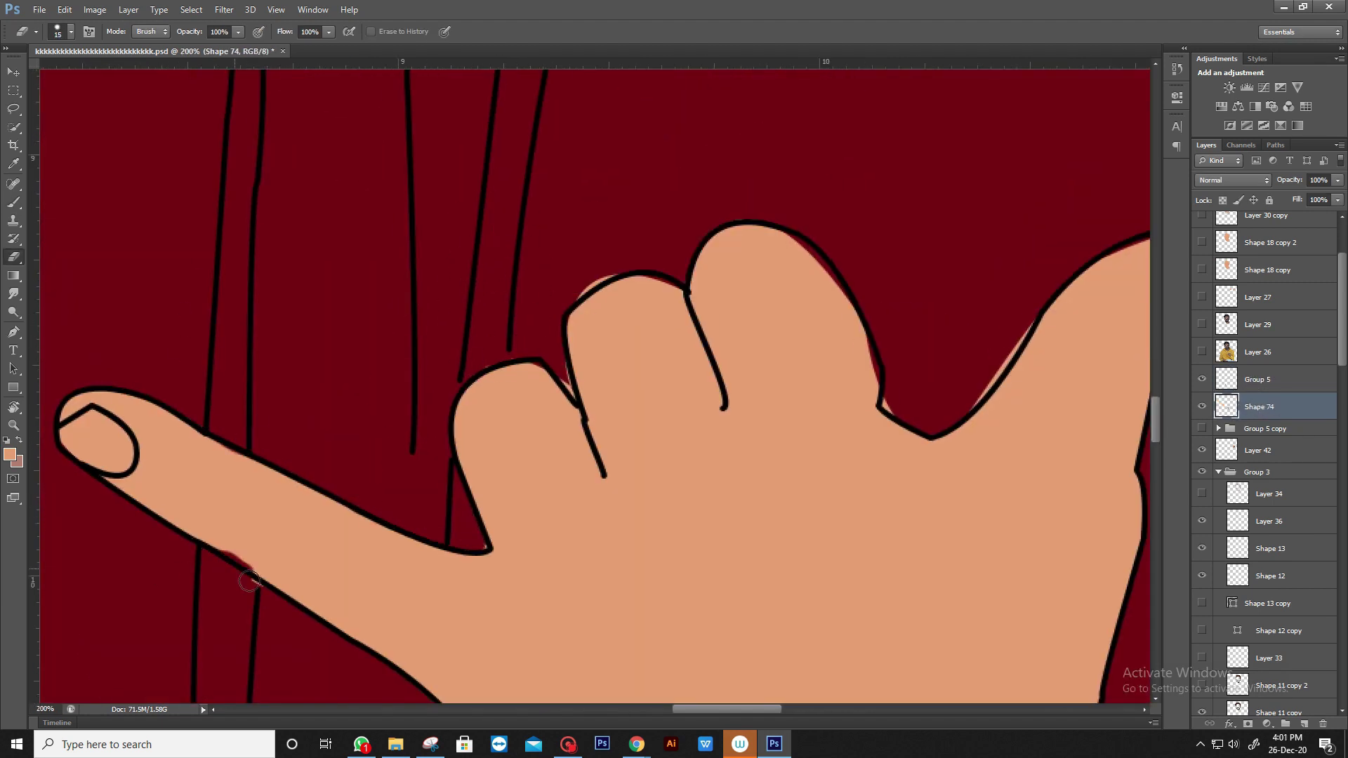
# - Erase the red fringes and a stray patch along the thumbs-up hand's fingers and thumb
pyautogui.hscroll(5, 145, 238)
pyautogui.scroll(-5, 490, 475)
pyautogui.press('b')
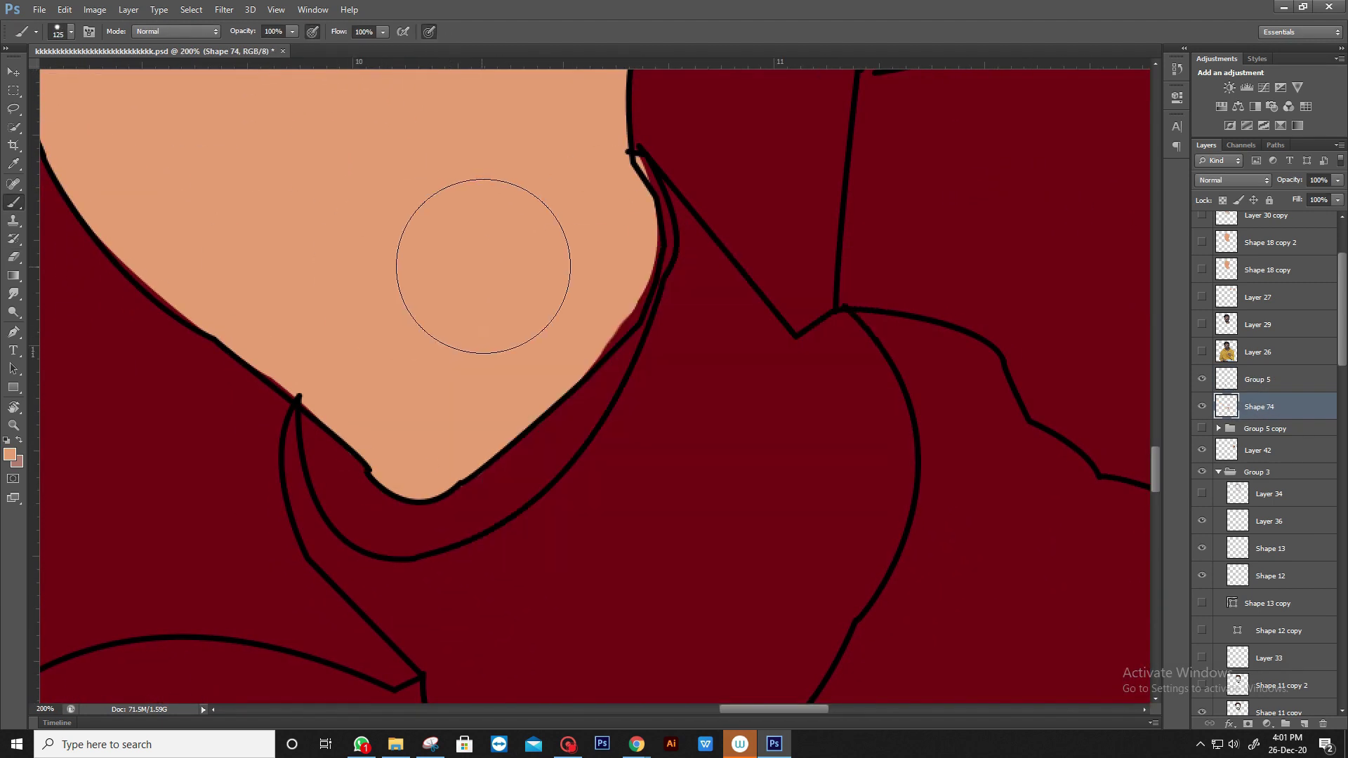
pyautogui.press('e')
pyautogui.moveTo(644, 285); pyautogui.dragTo(429, 212)
pyautogui.scroll(-3, 673, 291)
pyautogui.moveTo(360, 559); pyautogui.dragTo(330, 551)
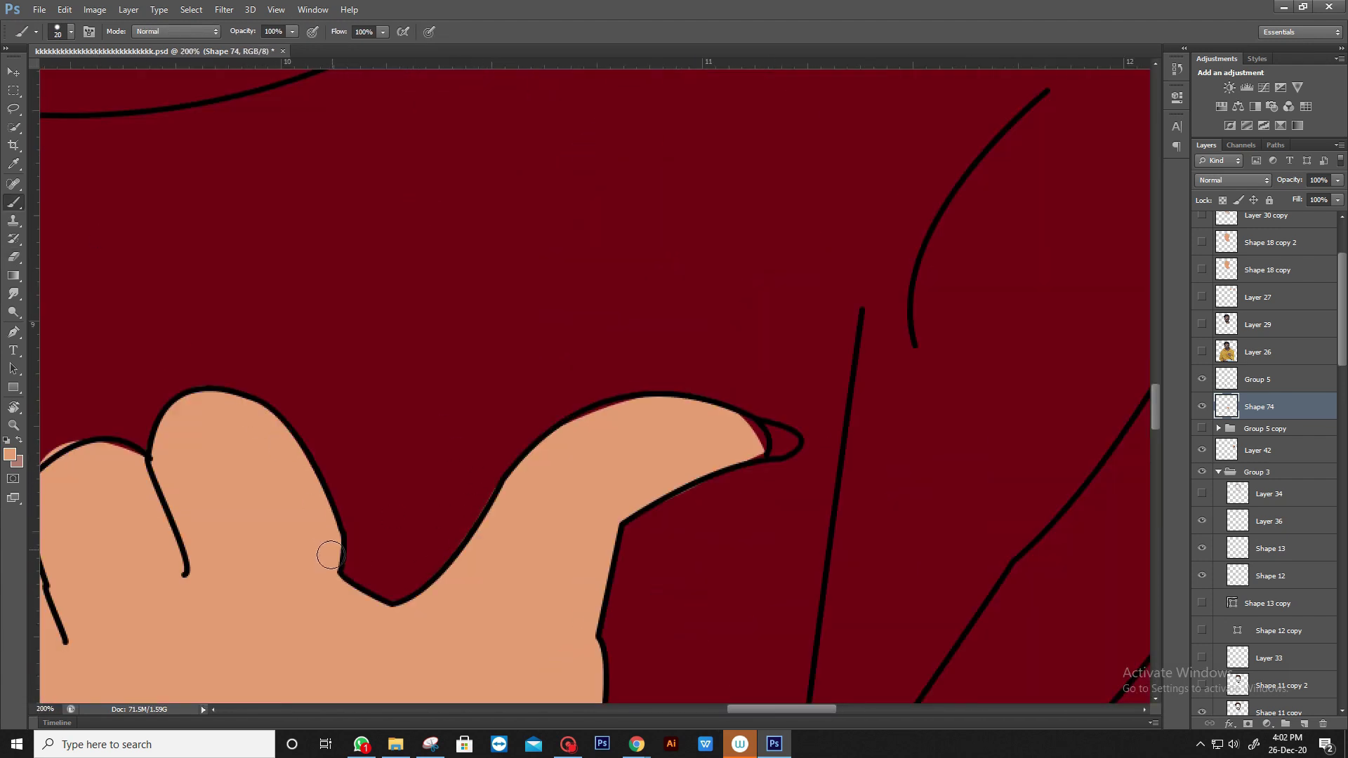
pyautogui.moveTo(744, 418); pyautogui.dragTo(765, 456)
pyautogui.hscroll(-5, 54, 310)
pyautogui.scroll(-2, 54, 310)
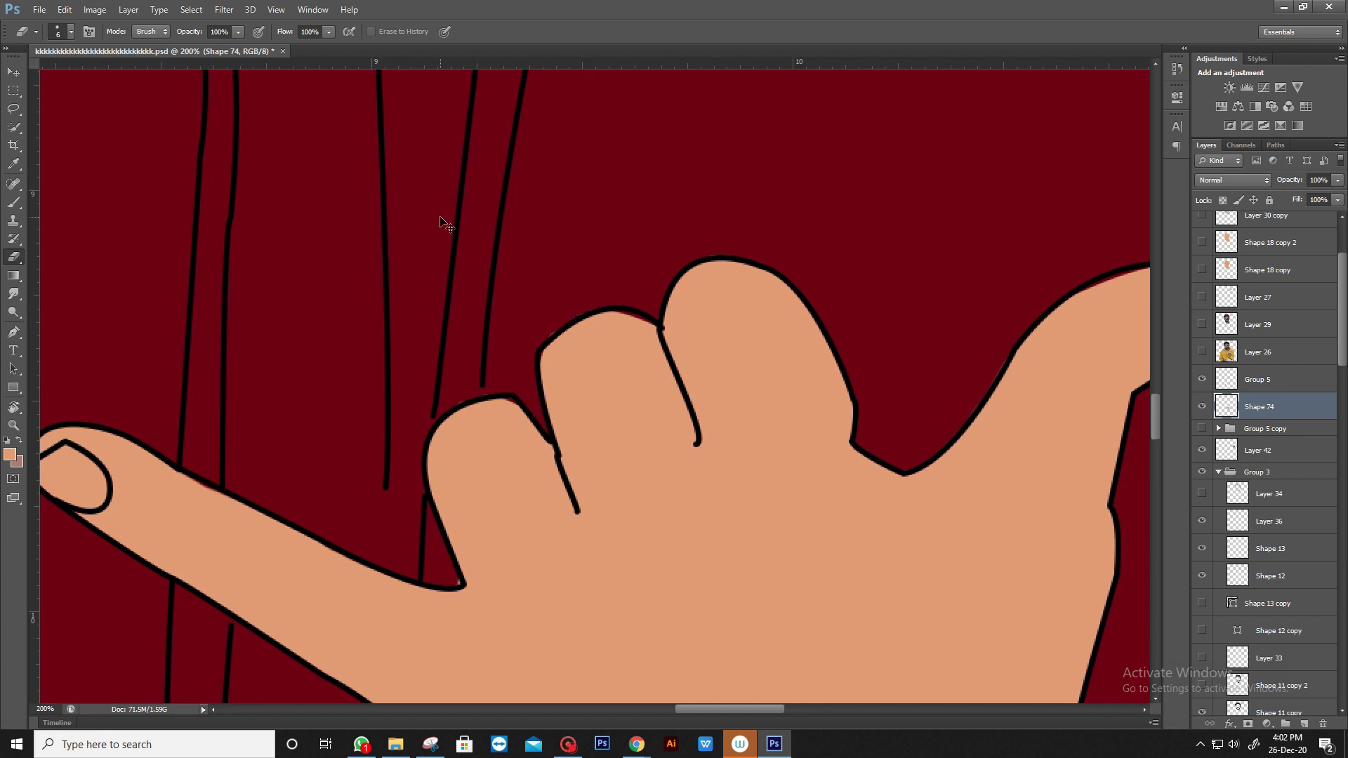
# - Create new Layer 44 and brush a peach finger stroke at the sleeve bottom
pyautogui.press('b')
pyautogui.scroll(1, 492, 316)
pyautogui.scroll(-3, 760, 472)
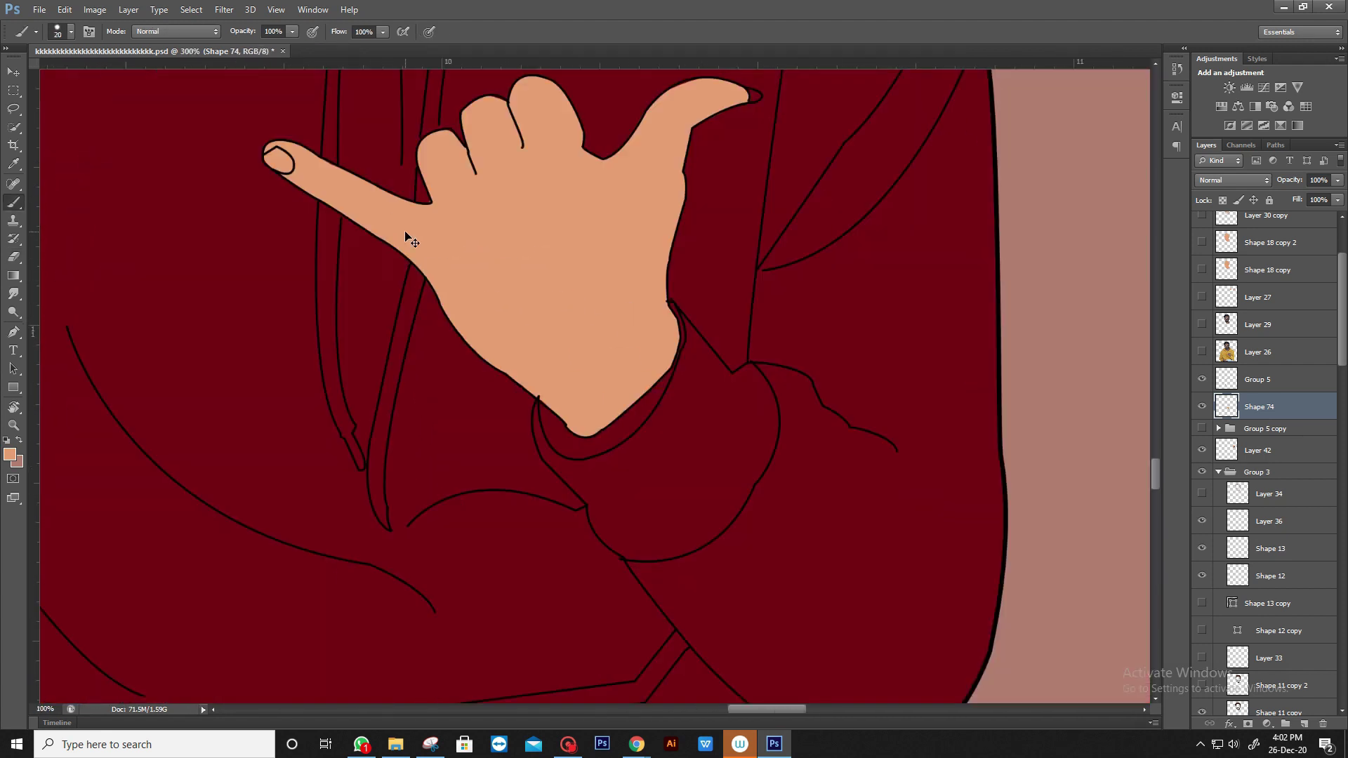
pyautogui.scroll(-2, 409, 259)
pyautogui.scroll(5, 409, 259)
pyautogui.hotkey('ctrl', 'shift', 'alt', 'n')
pyautogui.moveTo(614, 393)
pyautogui.mouseDown()
pyautogui.moveTo(983, 351)
pyautogui.moveTo(993, 421)
pyautogui.moveTo(631, 470)
pyautogui.moveTo(506, 424)
pyautogui.moveTo(864, 472)
pyautogui.moveTo(562, 491)
pyautogui.mouseUp()
# - Repaint the finger larger and brush a big peach fist at the sleeve end
pyautogui.hotkey('ctrl', 'alt', 'z')
pyautogui.hotkey('ctrl', 'alt', 'z')
pyautogui.moveTo(688, 512); pyautogui.dragTo(948, 428)
pyautogui.scroll(-2, 947, 428)
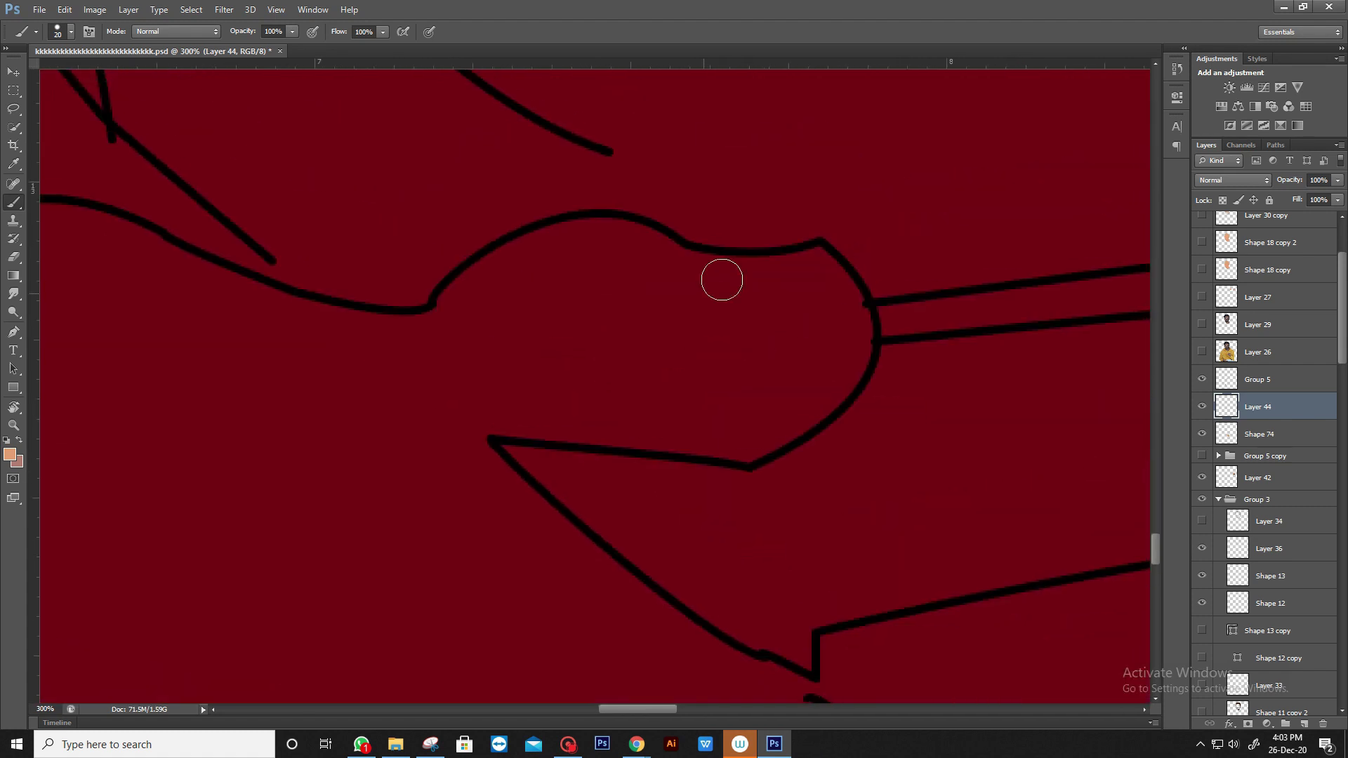
pyautogui.scroll(-2, 722, 280)
pyautogui.press(']')
pyautogui.press(']')
pyautogui.press(']')
pyautogui.moveTo(365, 393); pyautogui.dragTo(456, 477)
pyautogui.moveTo(478, 393); pyautogui.dragTo(397, 465)
pyautogui.scroll(2, 598, 386)
# - Erase overspill outside the fist and paint peach over dark gaps inside the hand
pyautogui.click(481, 391)
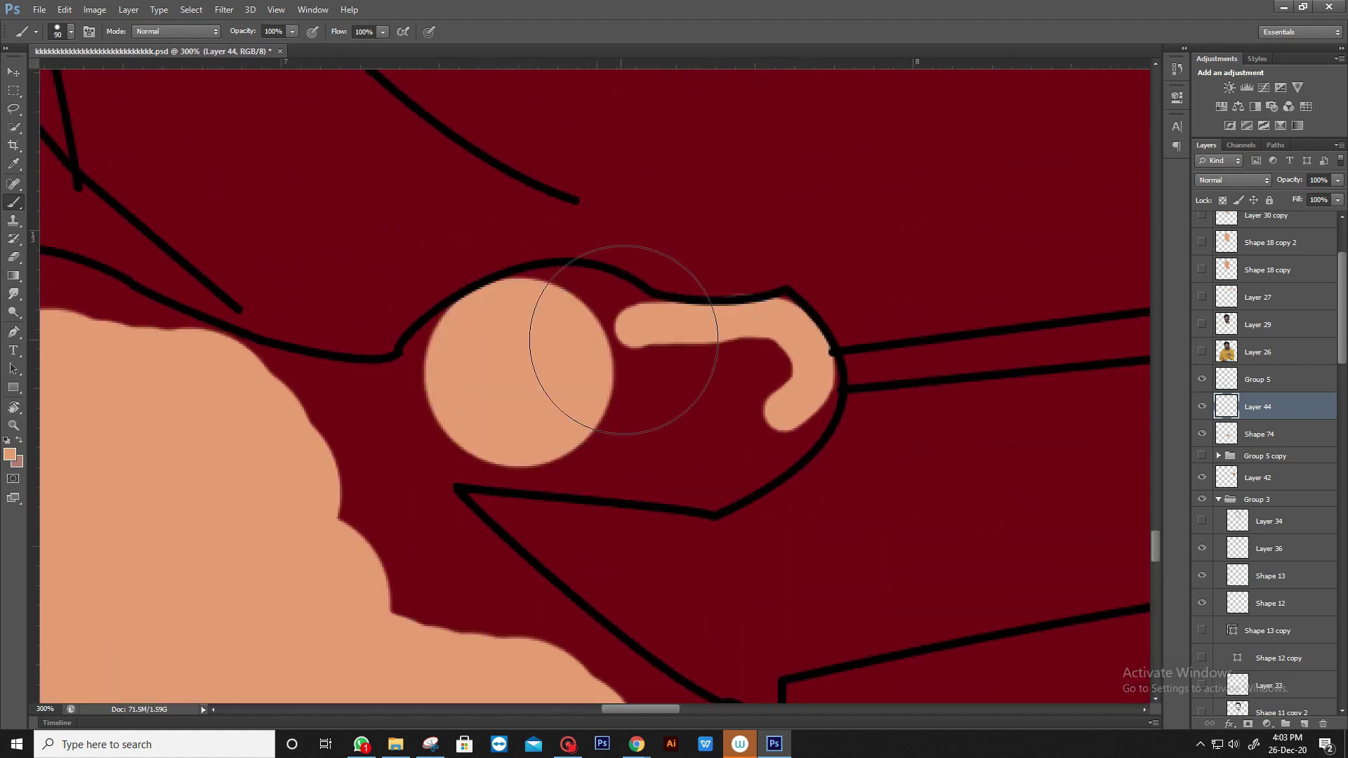
pyautogui.moveTo(616, 346)
pyautogui.mouseDown()
pyautogui.moveTo(776, 337)
pyautogui.moveTo(490, 457)
pyautogui.mouseUp()
pyautogui.click(19, 259)
pyautogui.press('b')
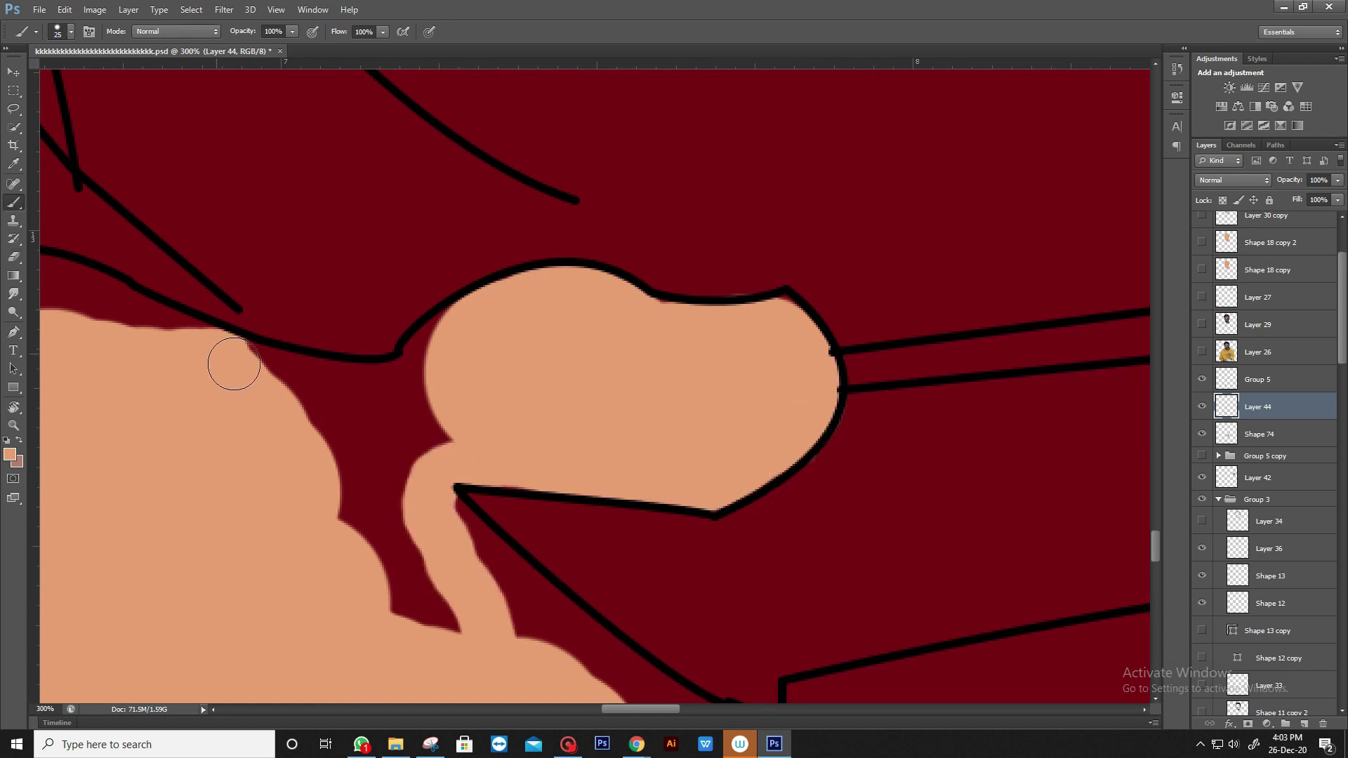
pyautogui.moveTo(225, 361)
pyautogui.mouseDown()
pyautogui.moveTo(225, 481)
pyautogui.moveTo(580, 512)
pyautogui.moveTo(295, 193)
pyautogui.mouseUp()
pyautogui.moveTo(231, 309); pyautogui.dragTo(463, 435)
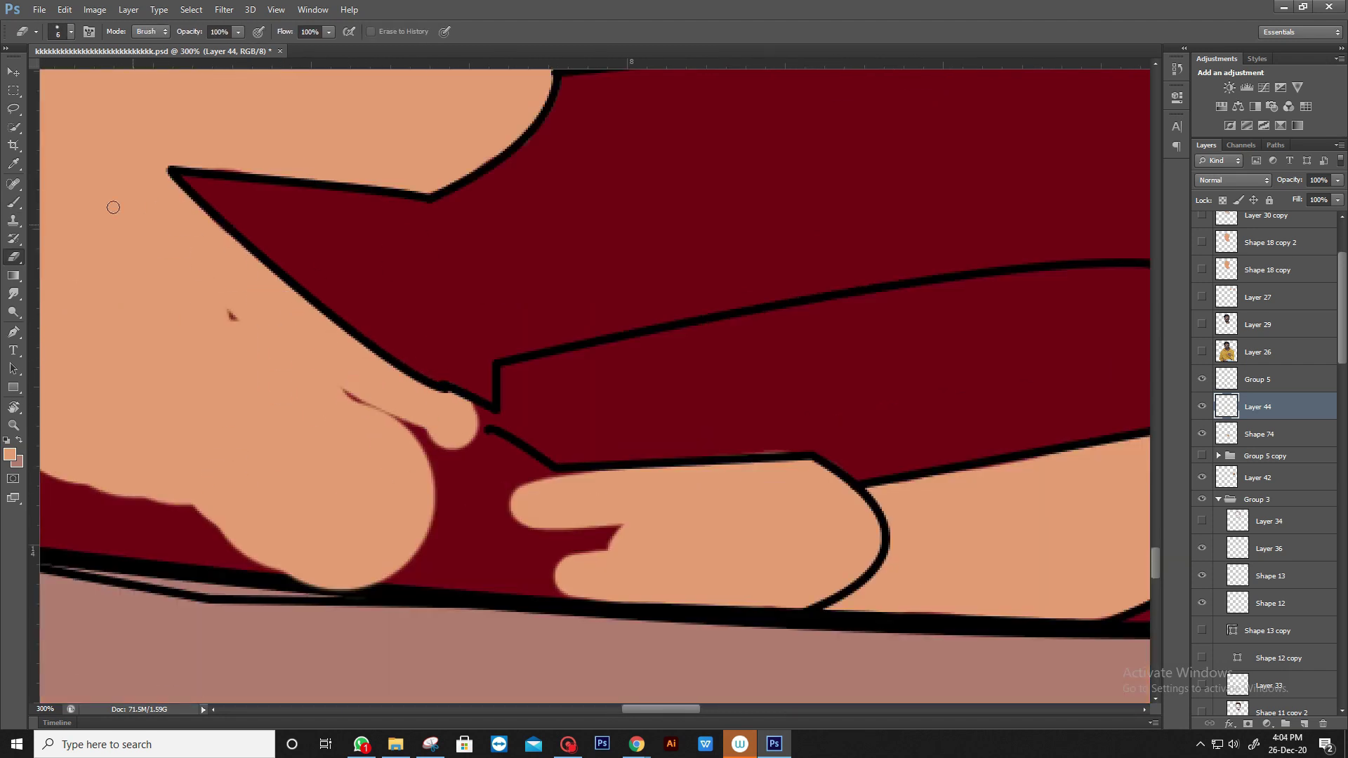
pyautogui.moveTo(344, 392); pyautogui.dragTo(535, 493)
# - Fill remaining peach along the fist's bottom and erase a light sliver below it
pyautogui.scroll(5, 447, 421)
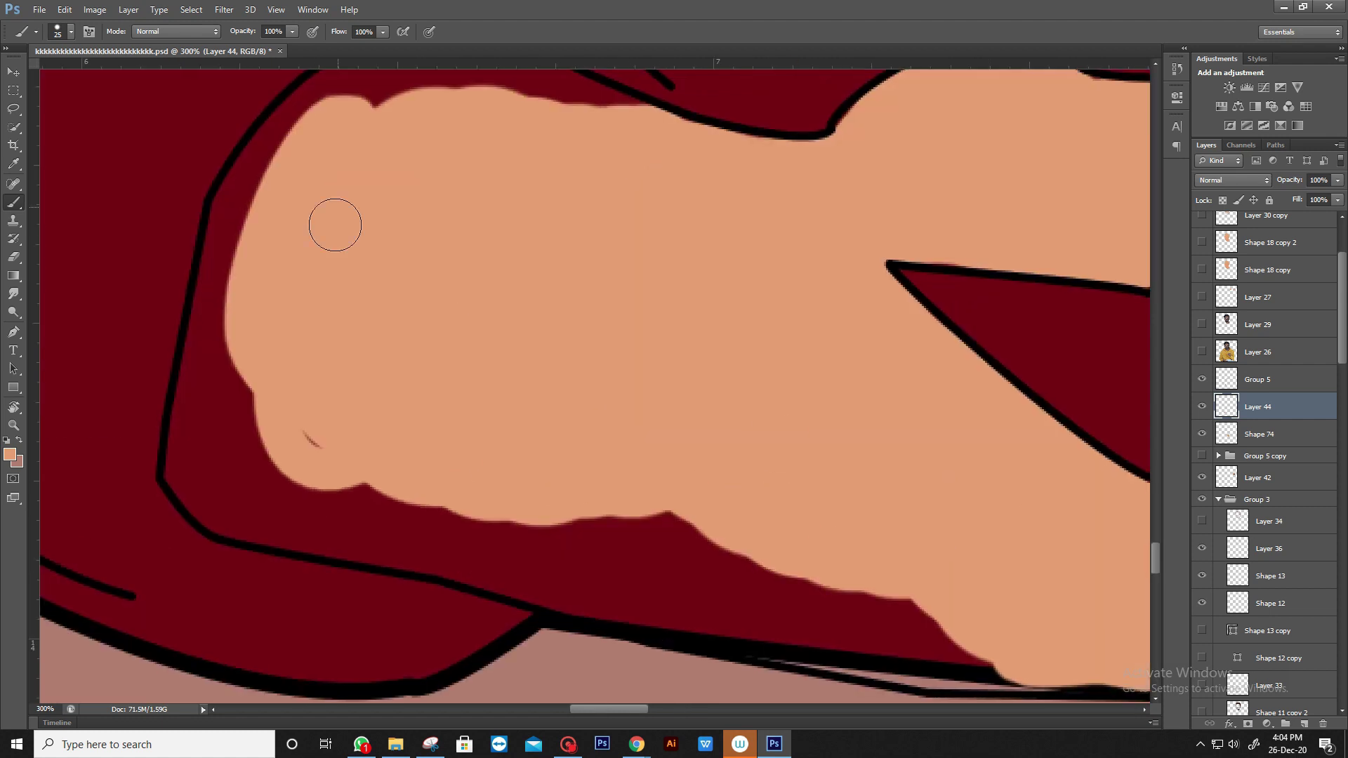
pyautogui.hscroll(-8, 217, 467)
pyautogui.scroll(-5, 445, 317)
pyautogui.moveTo(313, 473); pyautogui.dragTo(497, 511)
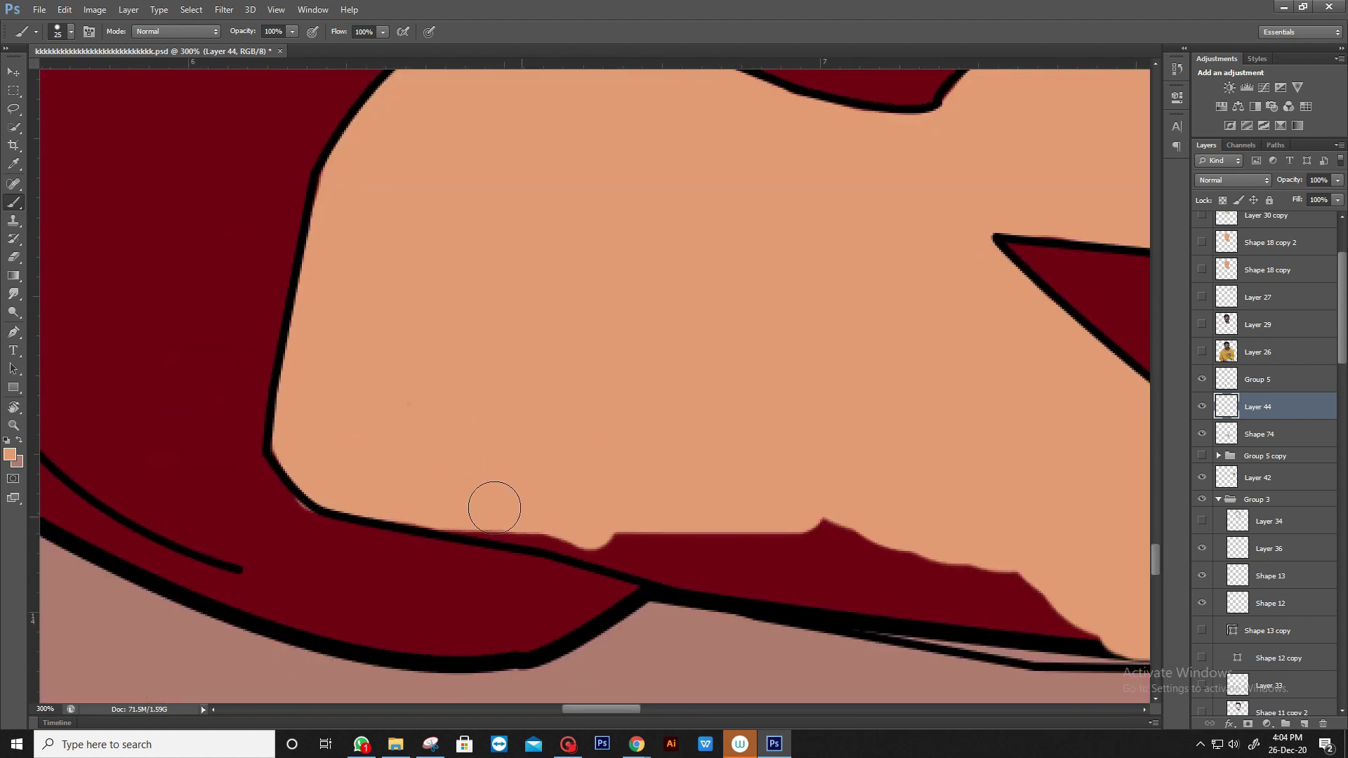
pyautogui.hscroll(5, 496, 511)
pyautogui.scroll(3, 440, 436)
pyautogui.press('e')
pyautogui.moveTo(393, 518); pyautogui.dragTo(432, 525)
# - Paint peach over part of the dark red triangle, then place a new shape's first anchor
pyautogui.scroll(-1, 543, 460)
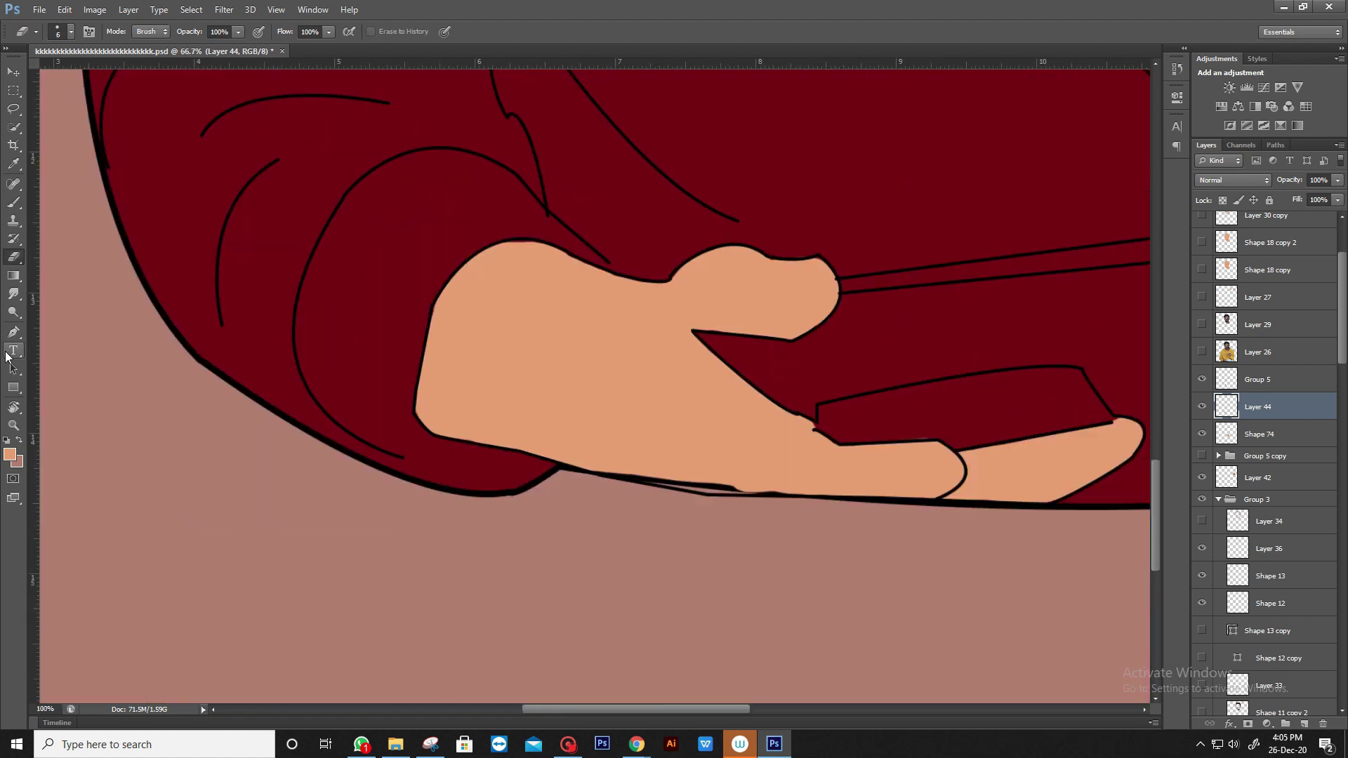
pyautogui.scroll(-5, 1277, 351)
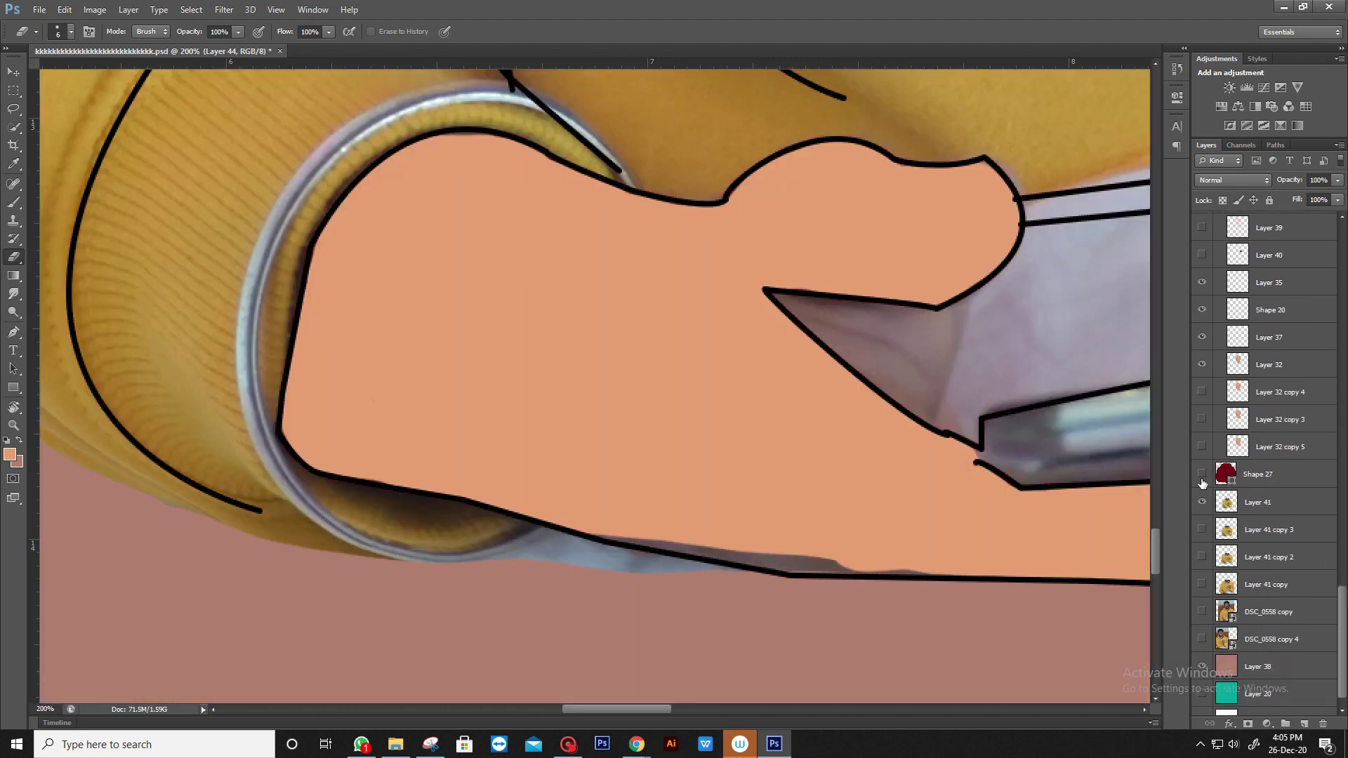
pyautogui.scroll(-5, 1342, 405)
pyautogui.scroll(5, 1203, 481)
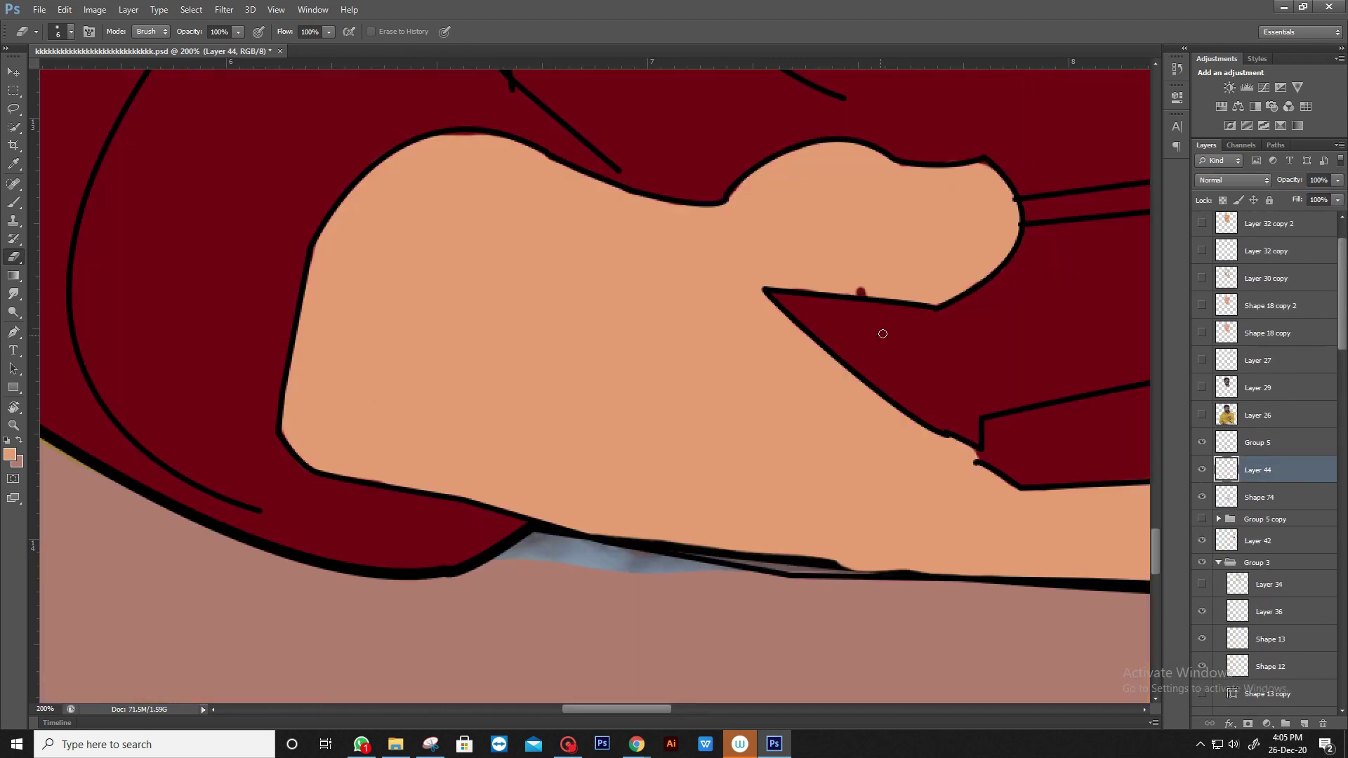
pyautogui.press('b')
pyautogui.moveTo(864, 309); pyautogui.dragTo(877, 400)
pyautogui.scroll(-2, 767, 256)
pyautogui.scroll(3, 1050, 506)
pyautogui.scroll(-1, 767, 447)
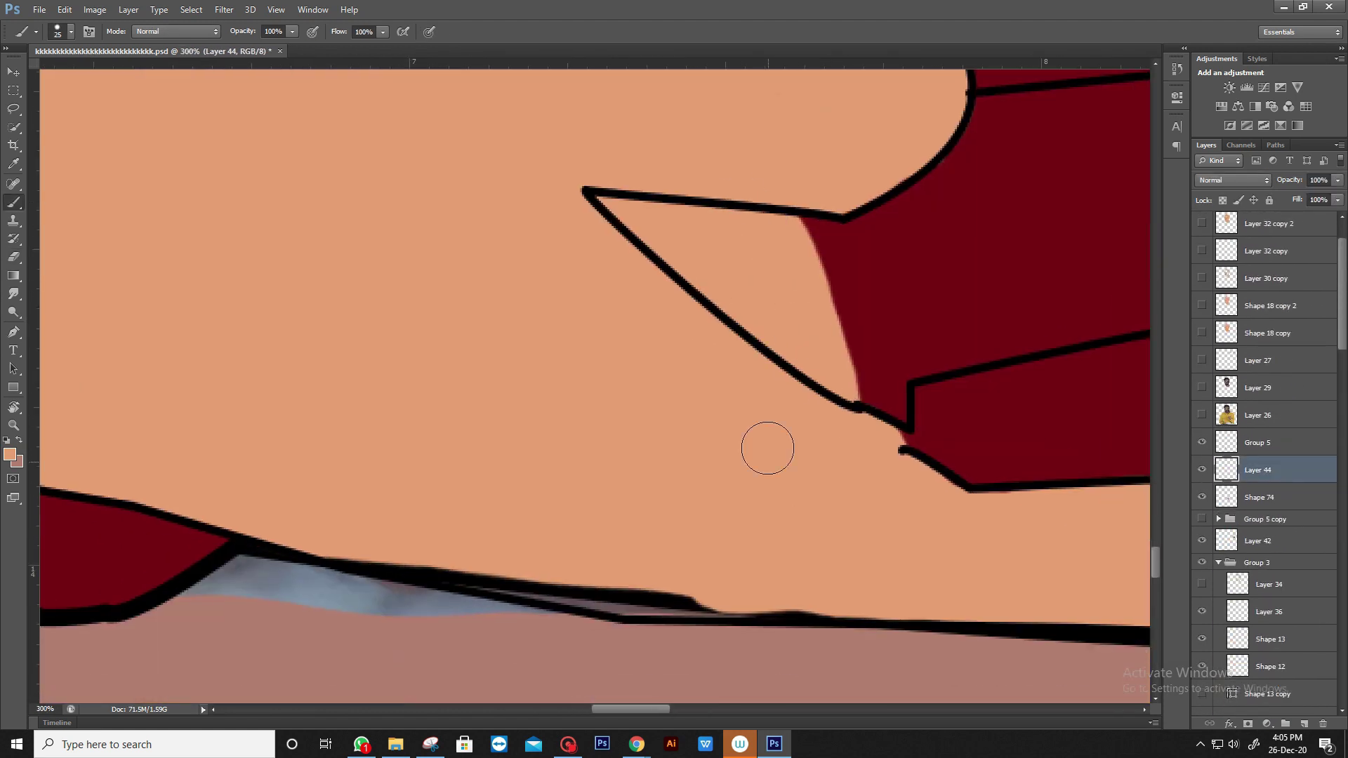
pyautogui.press('p')
pyautogui.click(795, 214)
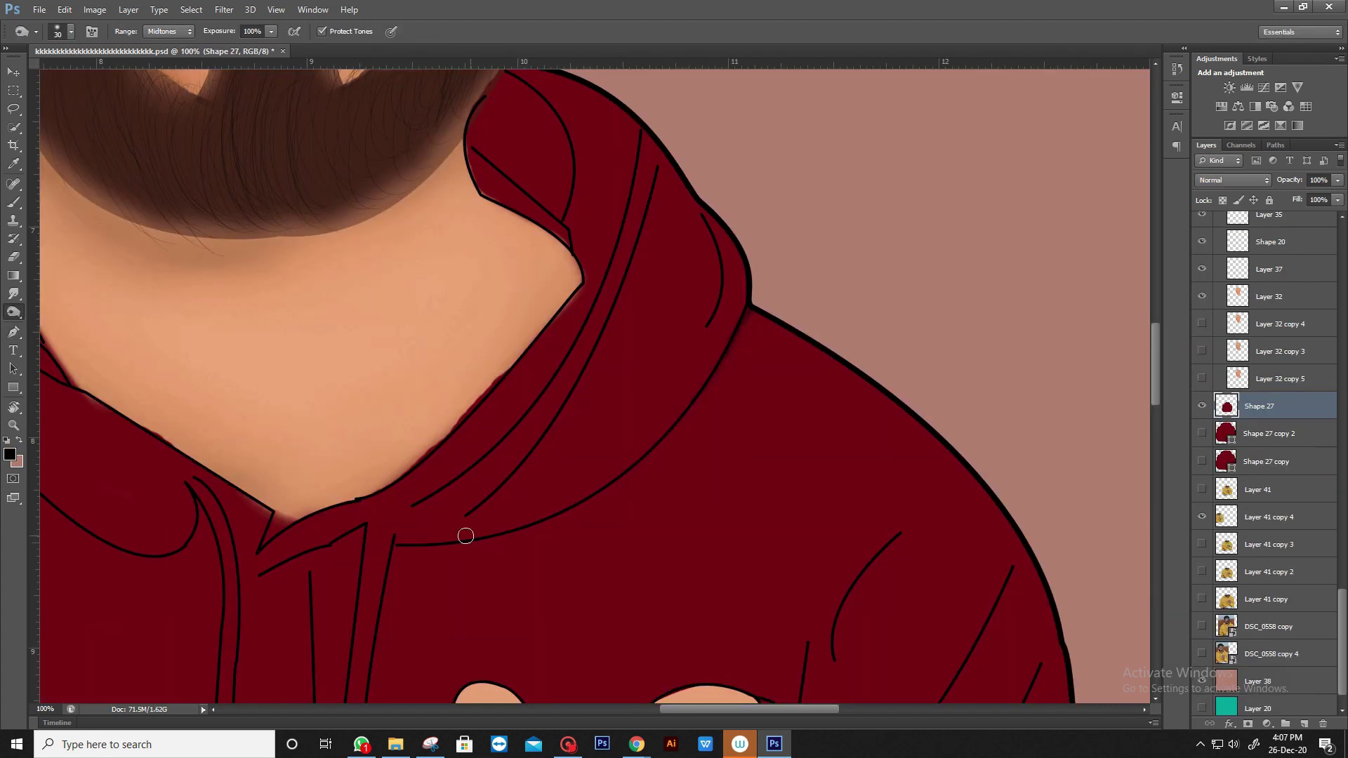
# - Burn darker Midtones shading into the maroon hoodie's chest folds and lower-right edge
pyautogui.scroll(-3, 649, 461)
pyautogui.scroll(2, 456, 458)
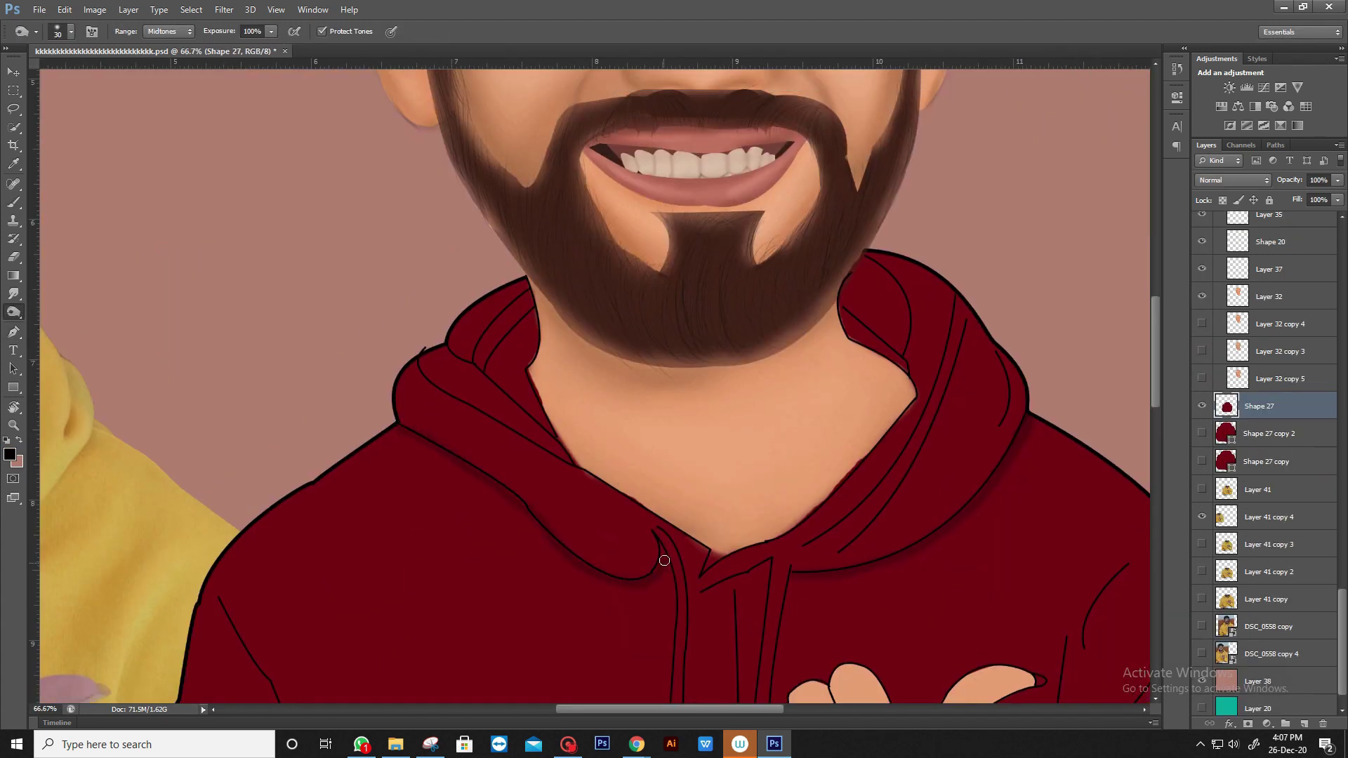
pyautogui.scroll(-2, 664, 560)
pyautogui.moveTo(628, 507); pyautogui.dragTo(579, 411)
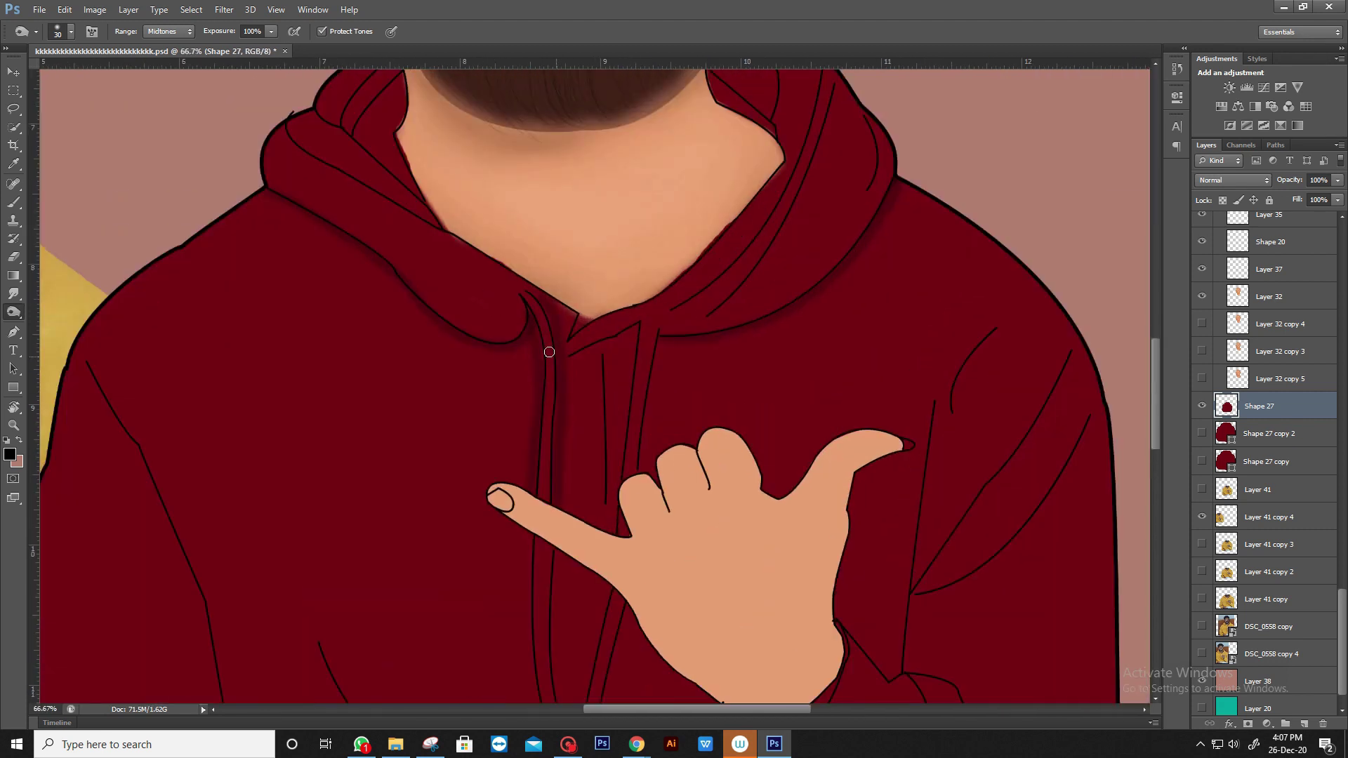
pyautogui.scroll(-3, 483, 371)
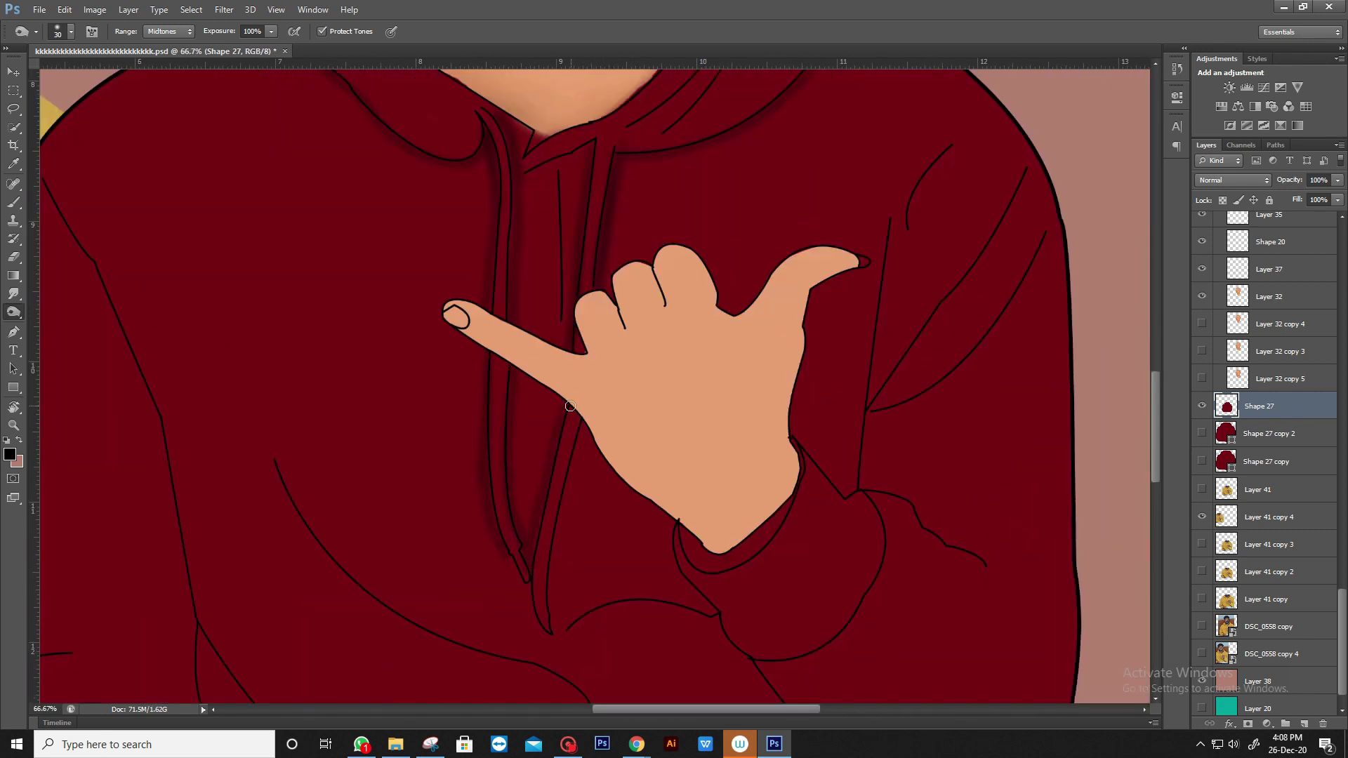
pyautogui.moveTo(553, 552)
pyautogui.mouseDown()
pyautogui.moveTo(430, 252)
pyautogui.moveTo(577, 360)
pyautogui.moveTo(509, 405)
pyautogui.mouseUp()
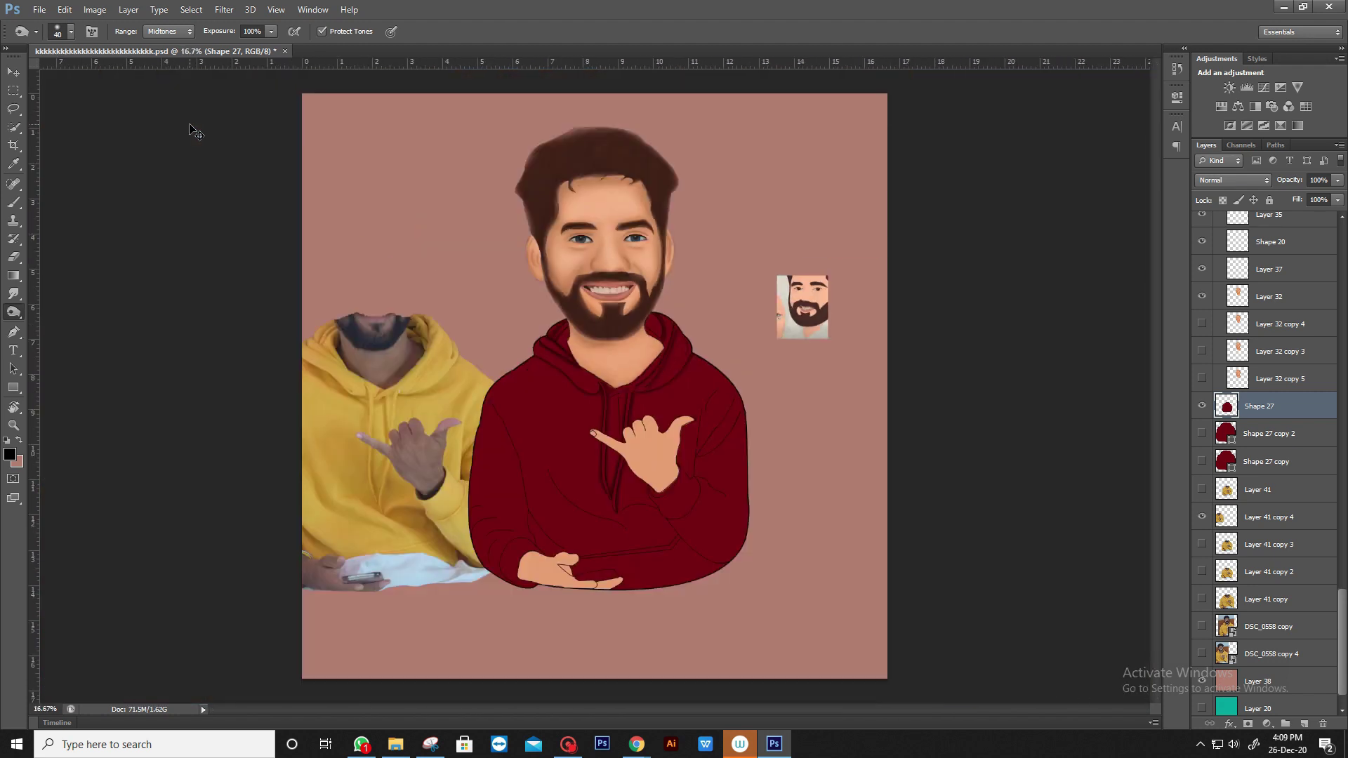
pyautogui.moveTo(249, 344); pyautogui.dragTo(727, 233)
pyautogui.hotkey('ctrl', '+')
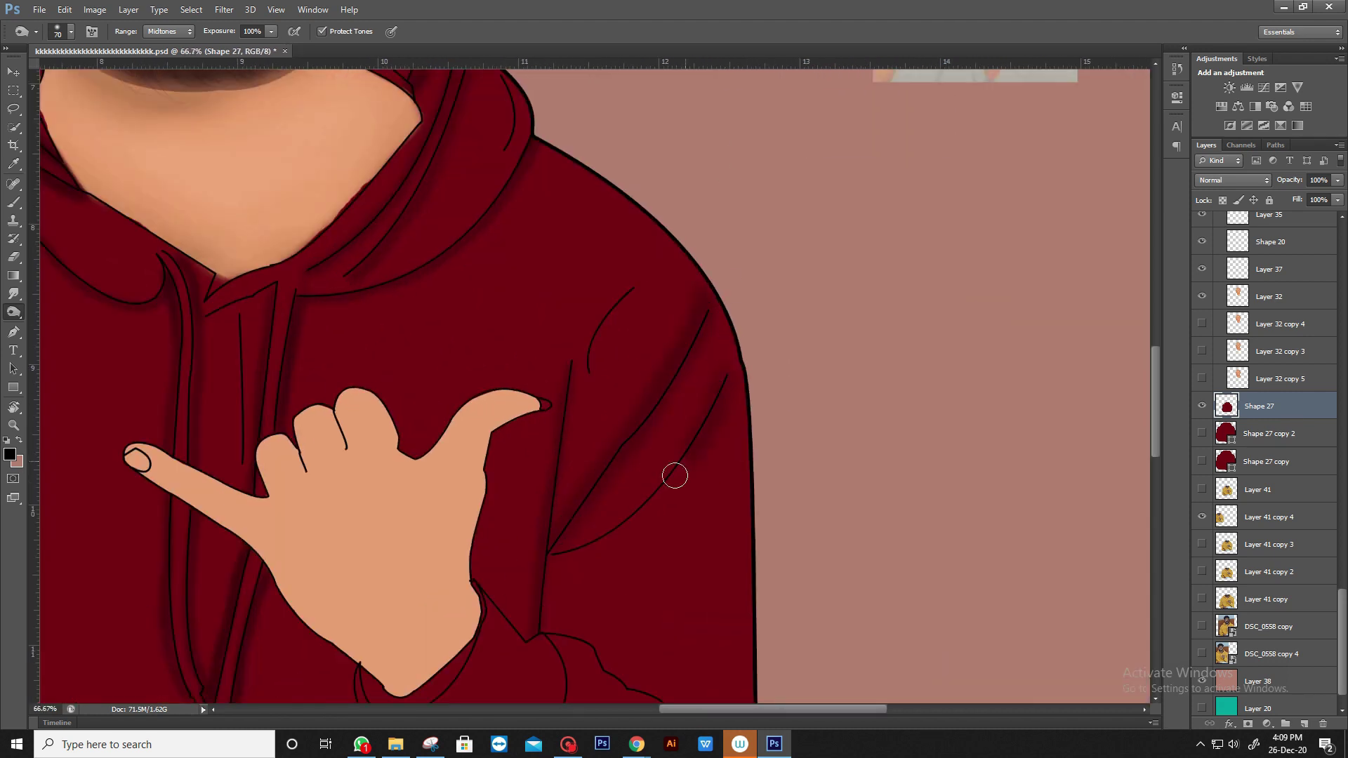
pyautogui.moveTo(539, 470); pyautogui.dragTo(571, 500)
# - Shade across the hoodie's sides and hem, then duplicate Shape 27 as a backup
pyautogui.hotkey('ctrl', '-')
pyautogui.hotkey('ctrl', '-')
pyautogui.moveTo(253, 463); pyautogui.dragTo(331, 324)
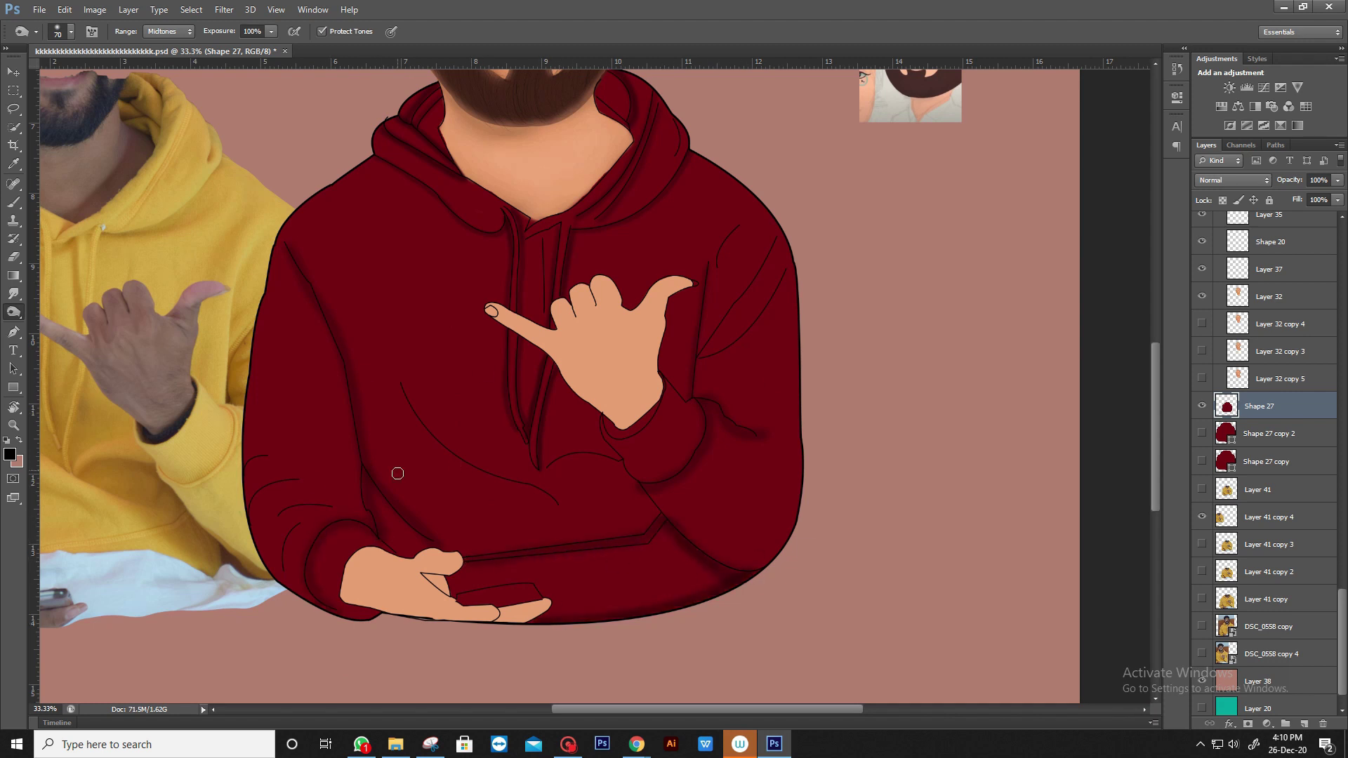
pyautogui.hotkey('ctrl', '-')
pyautogui.hotkey('ctrl', '+')
pyautogui.hotkey('ctrl', '+')
pyautogui.hotkey('ctrl', '-')
pyautogui.hotkey('ctrl', '+')
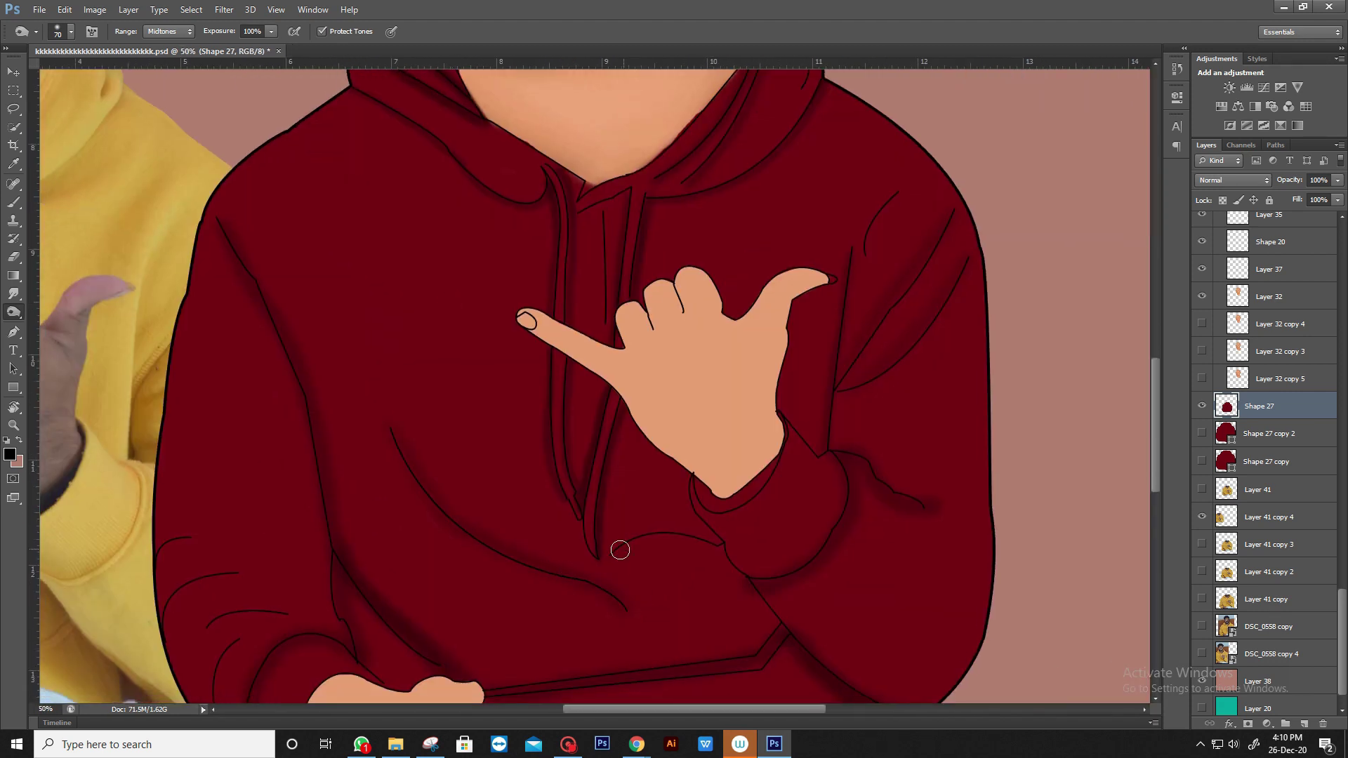
pyautogui.hotkey('ctrl', '-')
pyautogui.hotkey('ctrl', '+')
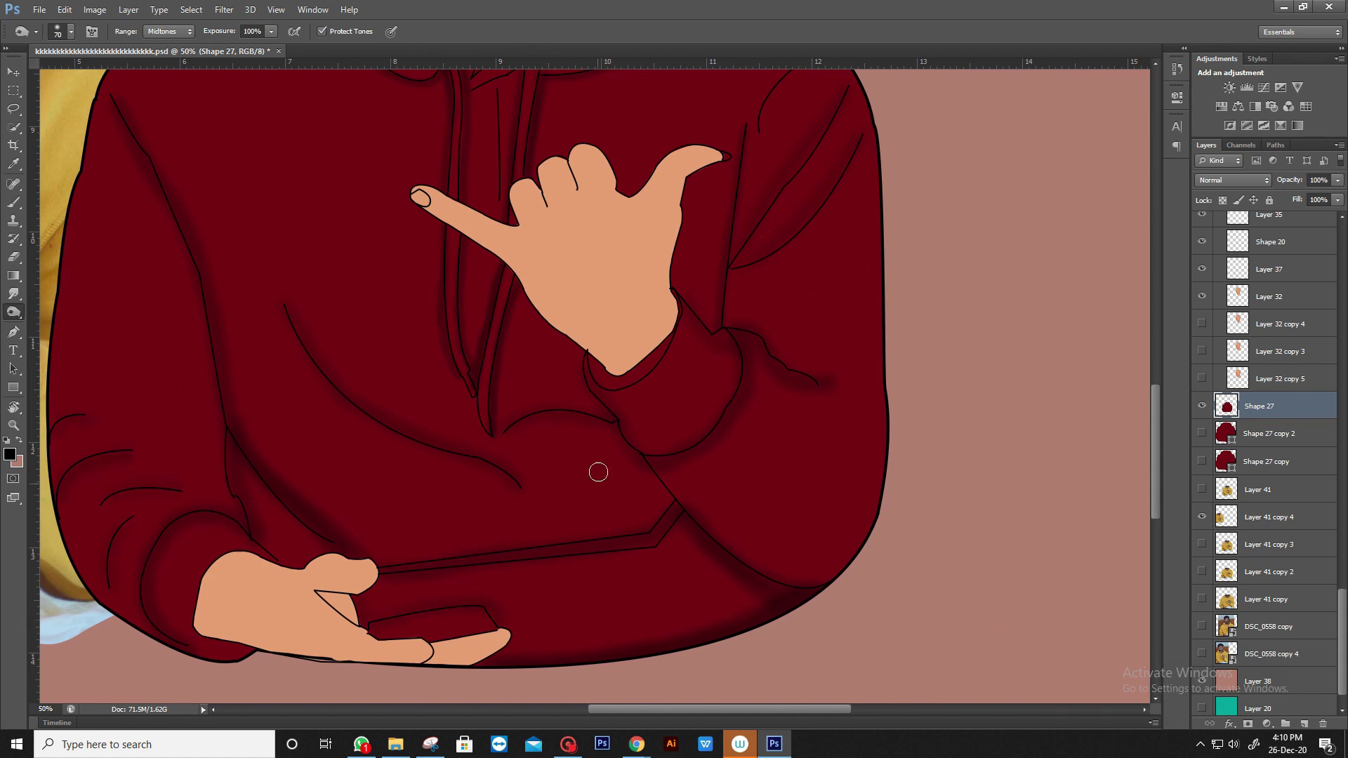
pyautogui.scroll(4, 319, 385)
pyautogui.hotkey('ctrl', '-')
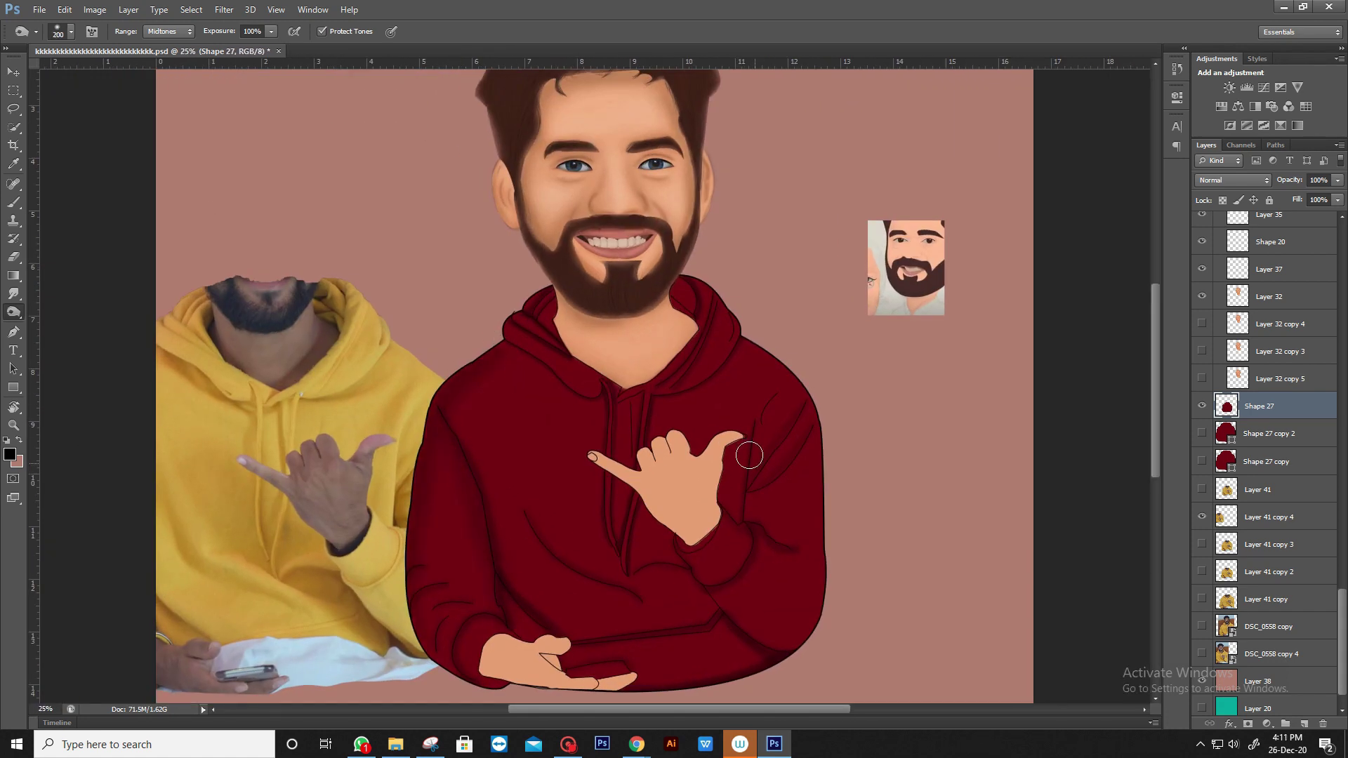
pyautogui.hotkey('ctrl', 'j')
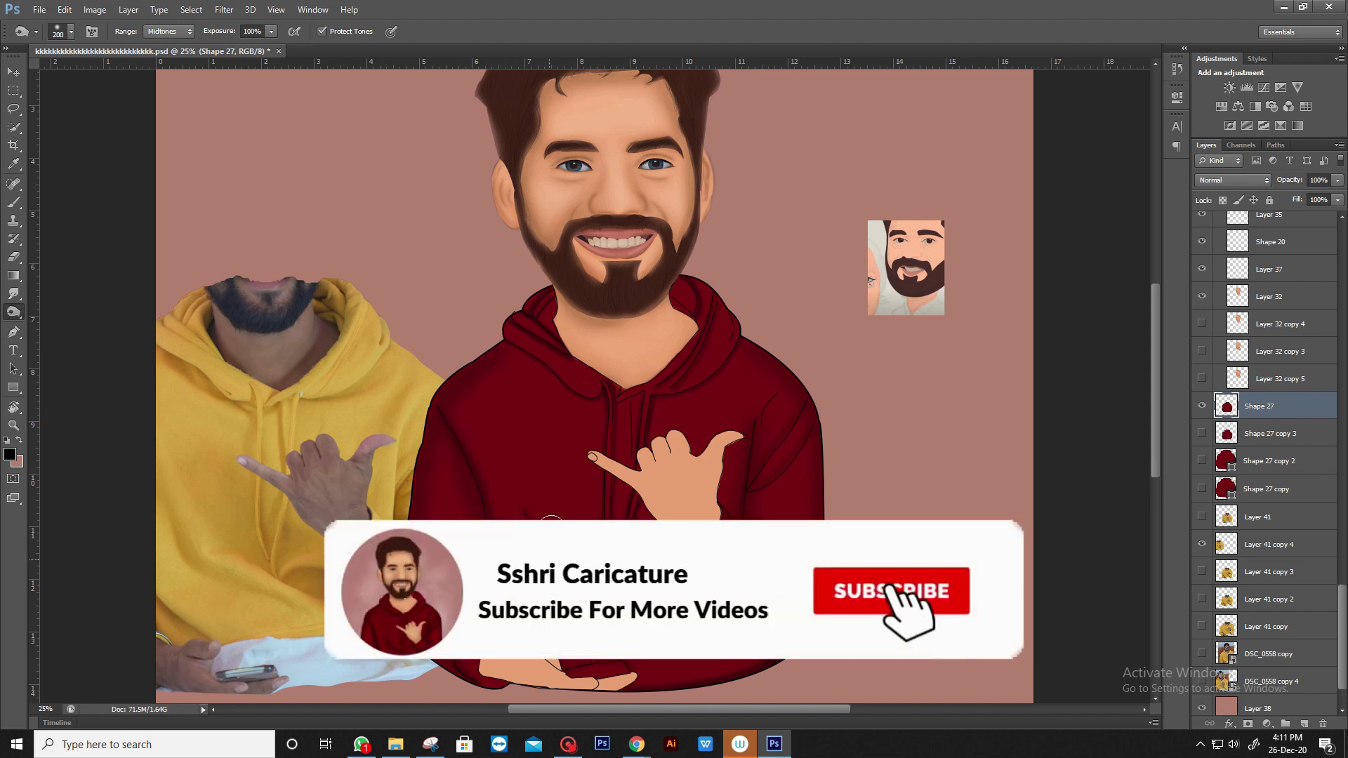
pyautogui.scroll(-3, 531, 505)
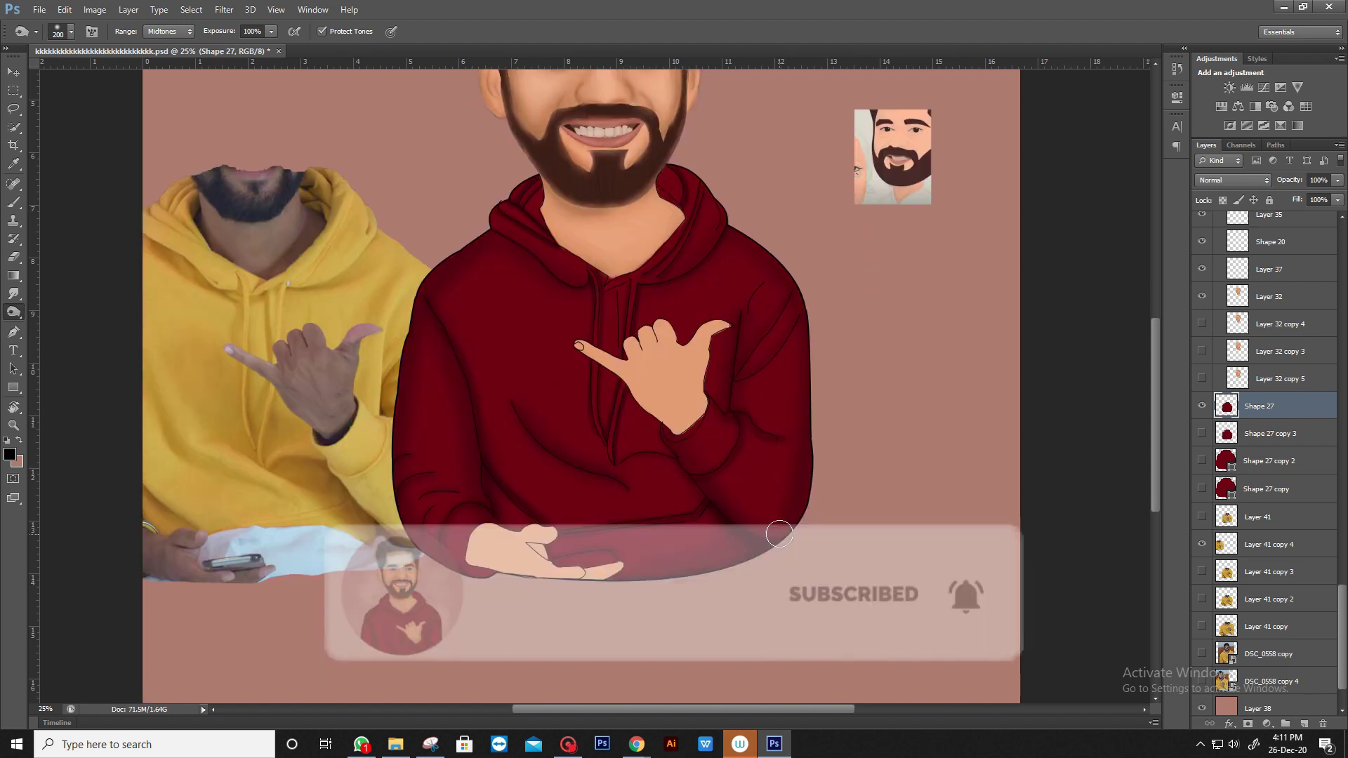
# - Duplicate the hoodie layer again as Shape 27 copy 4 and zoom toward the face
pyautogui.hotkey('ctrl', '+')
pyautogui.hotkey('ctrl', 'j')
pyautogui.hotkey('ctrl', '+')
pyautogui.scroll(3, 390, 377)
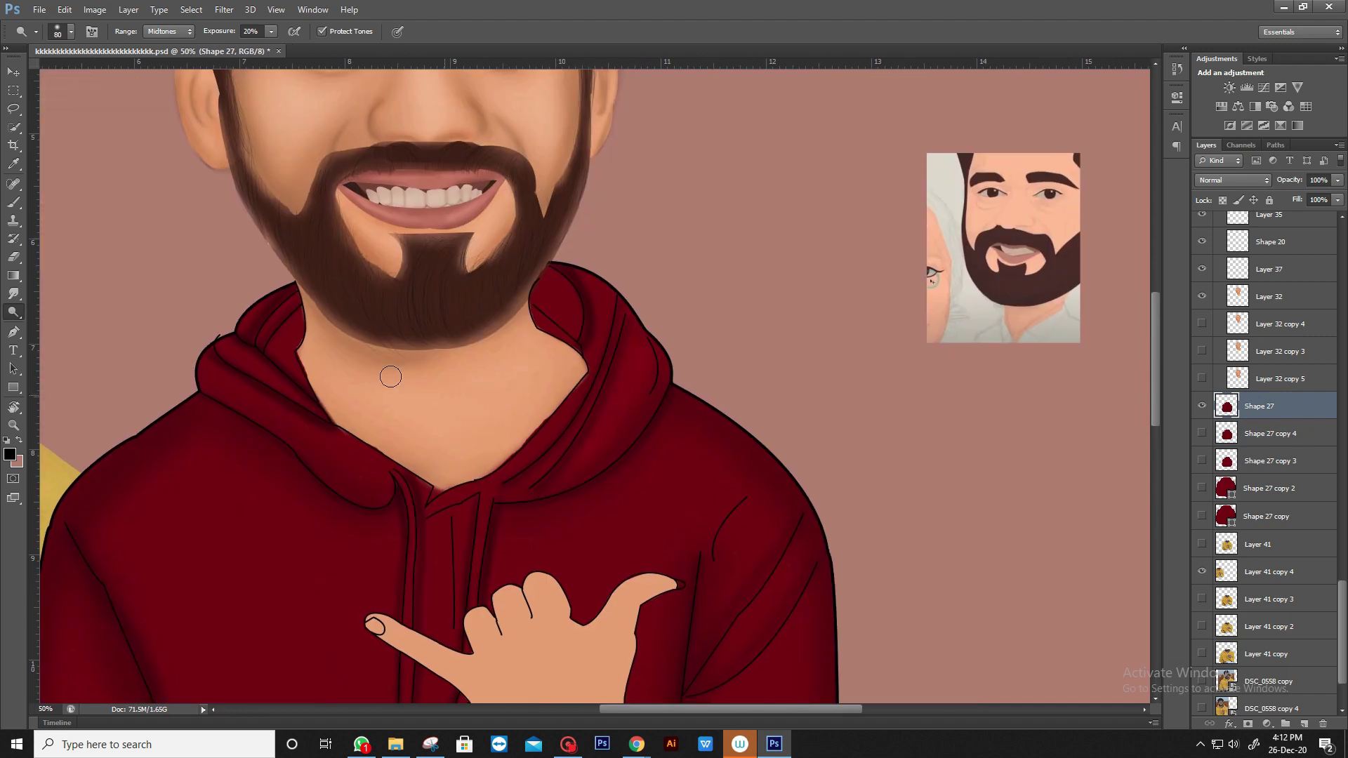
pyautogui.scroll(-3, 587, 452)
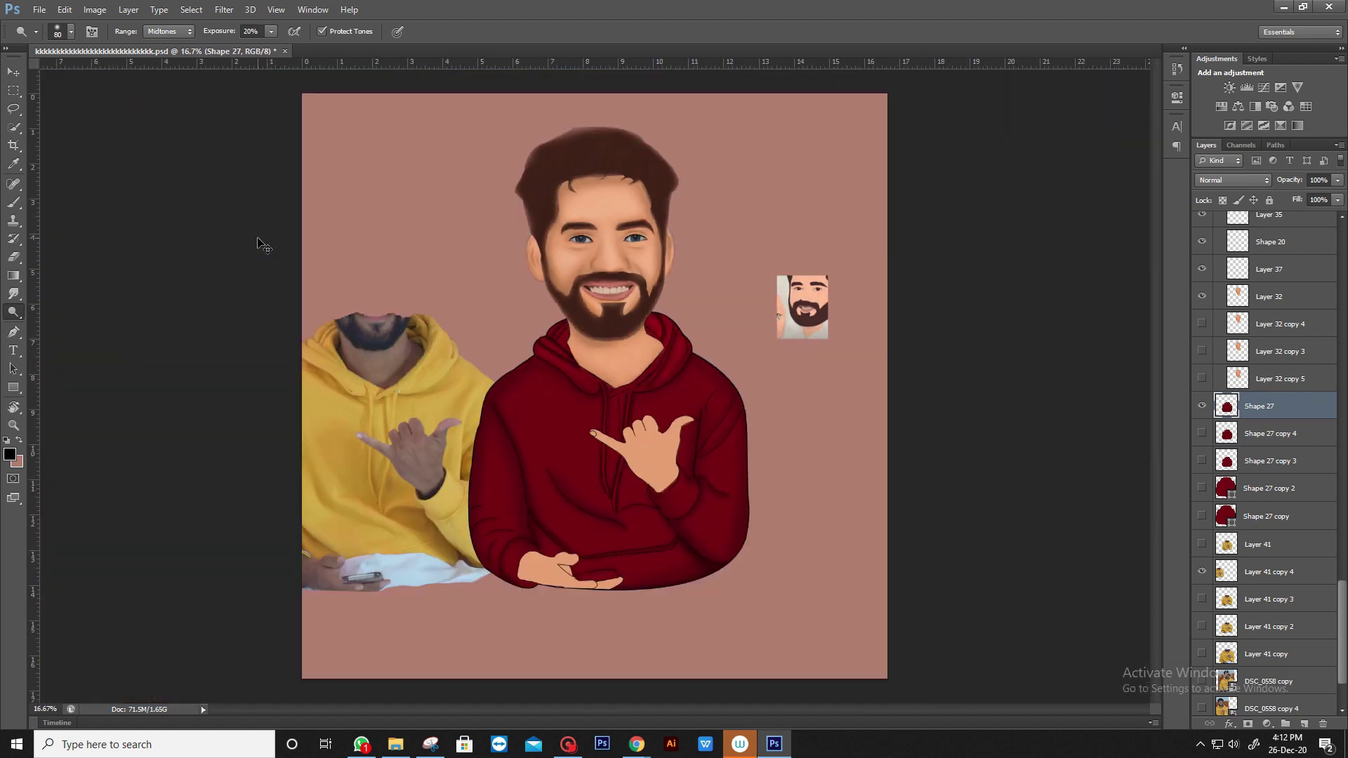
pyautogui.scroll(2, 596, 491)
pyautogui.scroll(2, 624, 548)
# - Adjust the brush size, zoom back out, and hide reference photo Layer 41 copy 4
pyautogui.press('[')
pyautogui.press('[')
pyautogui.press('[')
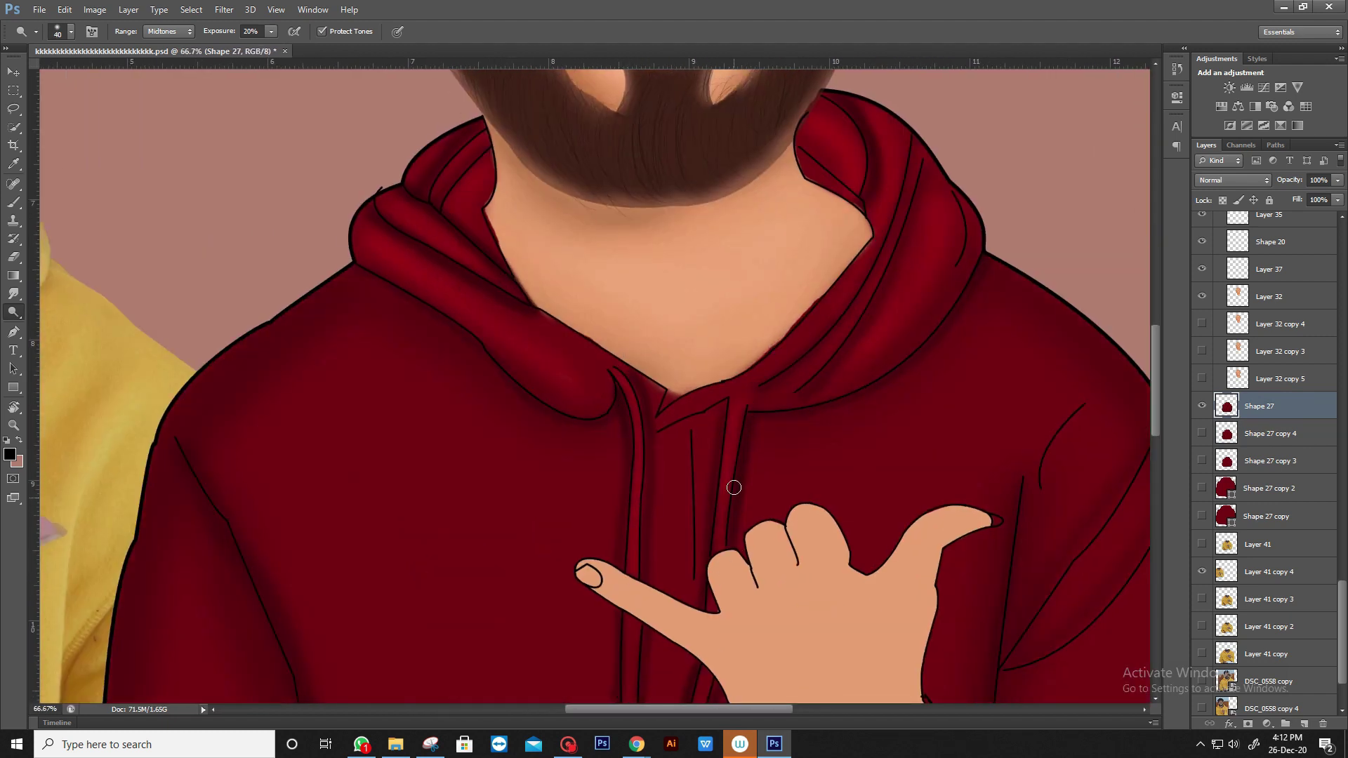
pyautogui.scroll(-3, 734, 487)
pyautogui.scroll(-2, 636, 637)
pyautogui.scroll(-3, 641, 481)
pyautogui.press(']')
pyautogui.press(']')
pyautogui.press(']')
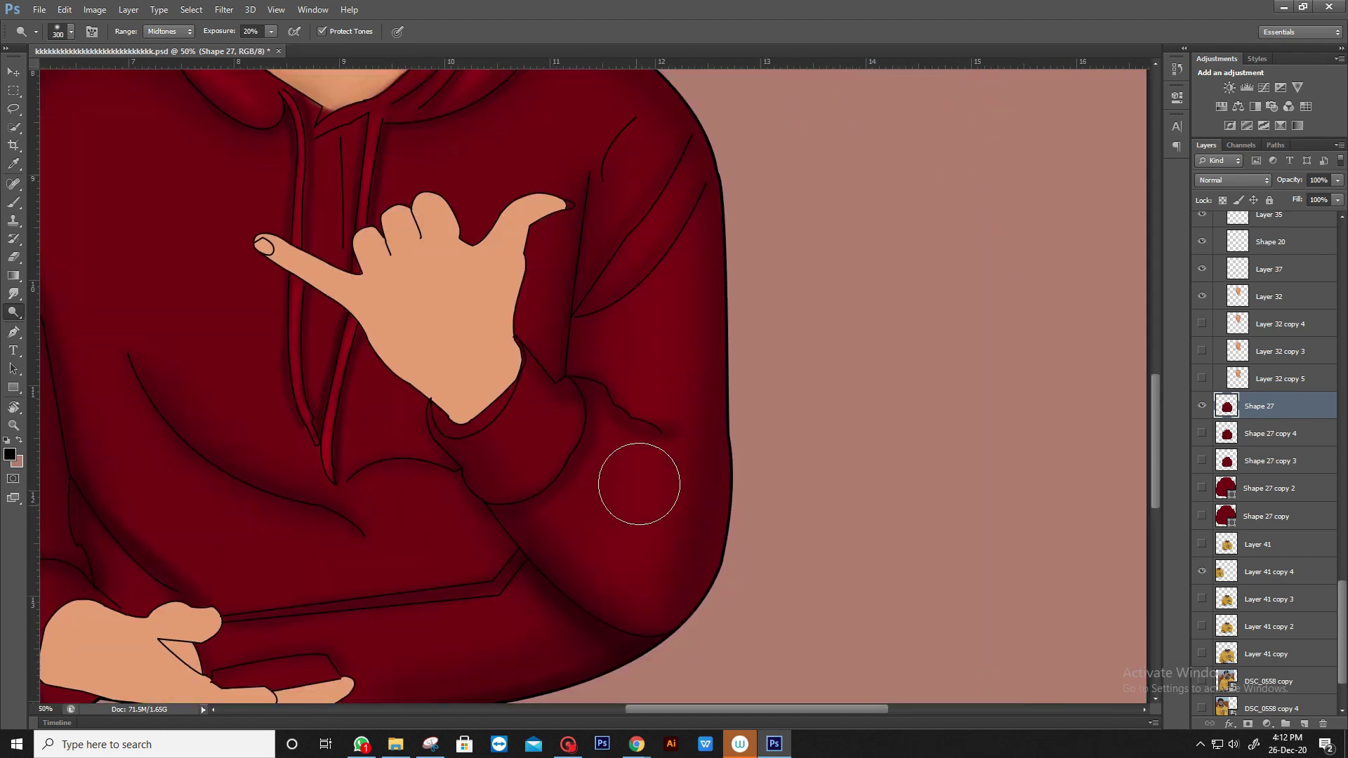
pyautogui.scroll(-3, 705, 448)
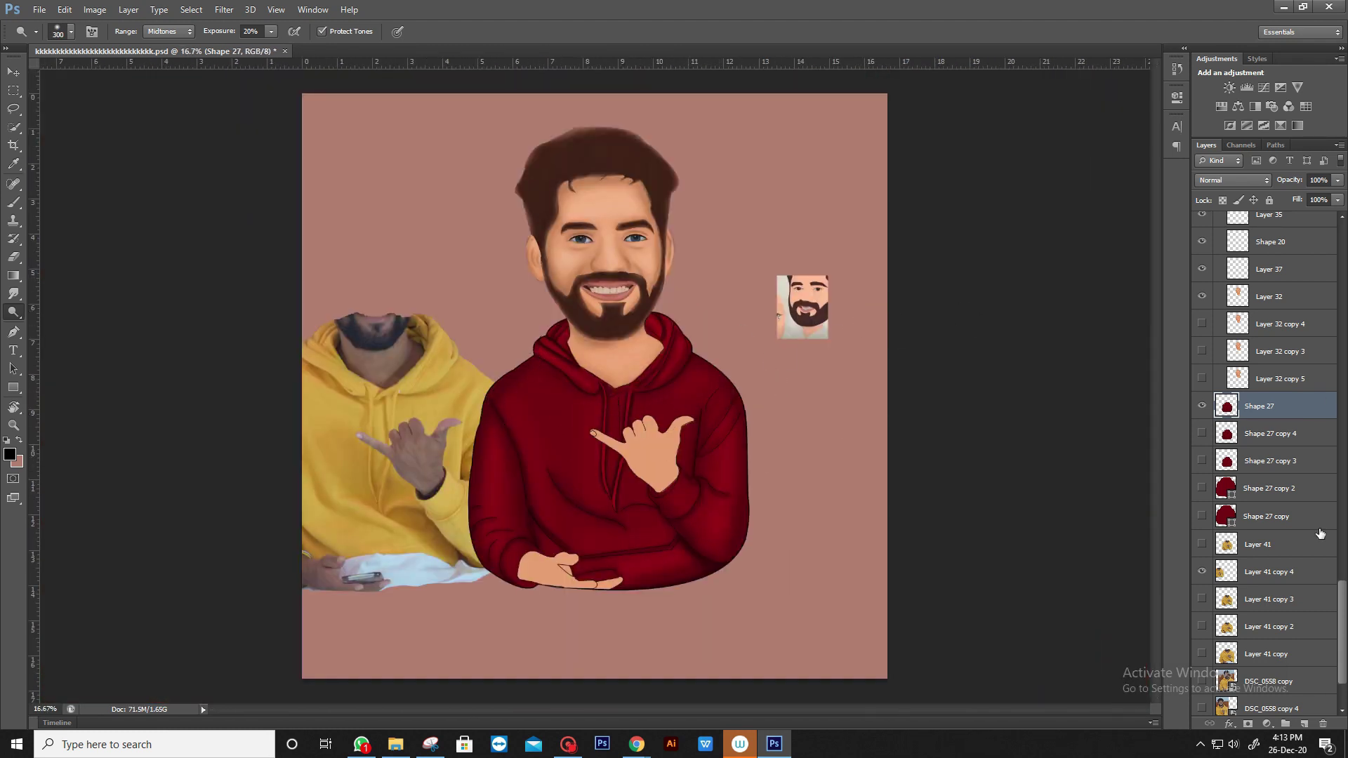
pyautogui.click(1202, 572)
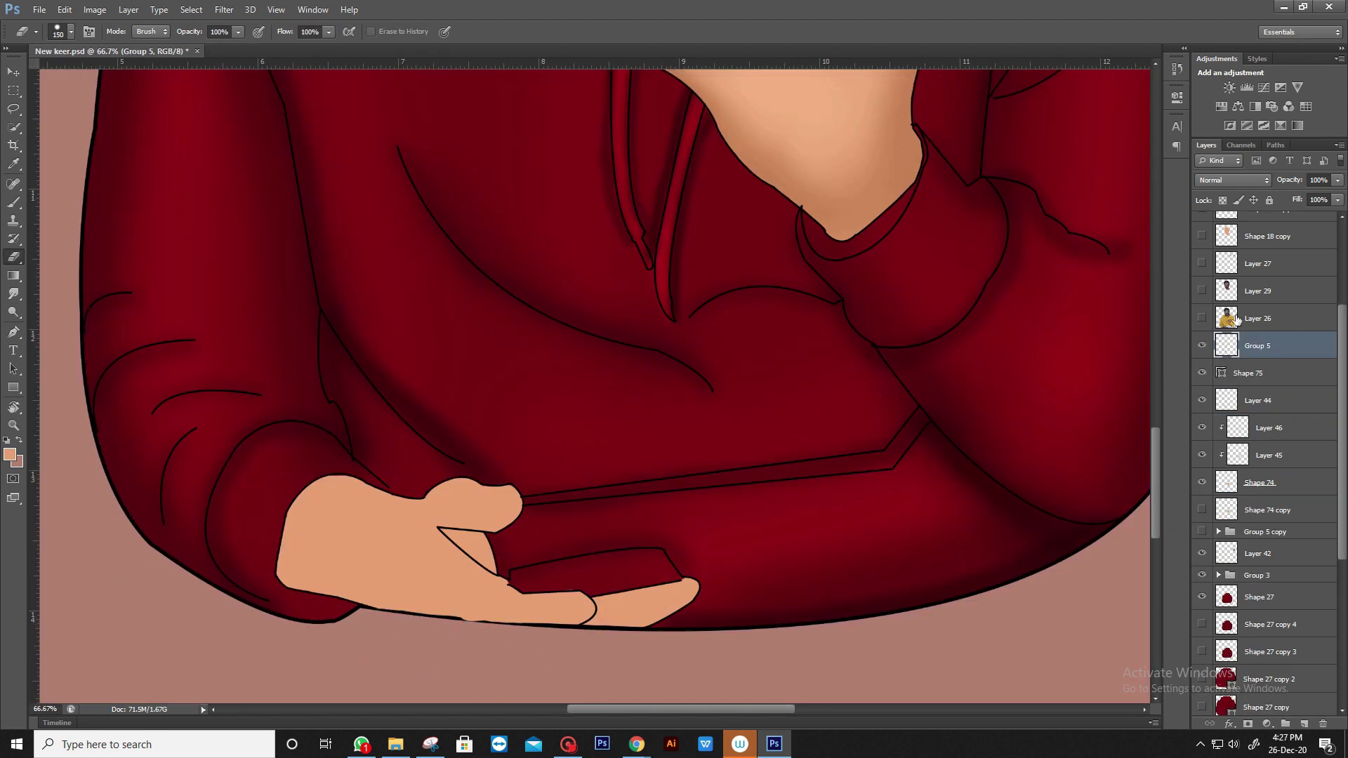
# - On two new layers, brush darker brown shading along the lower hand's left and bottom edges
pyautogui.click(1256, 400)
pyautogui.click(1304, 723)
pyautogui.click(10, 455)
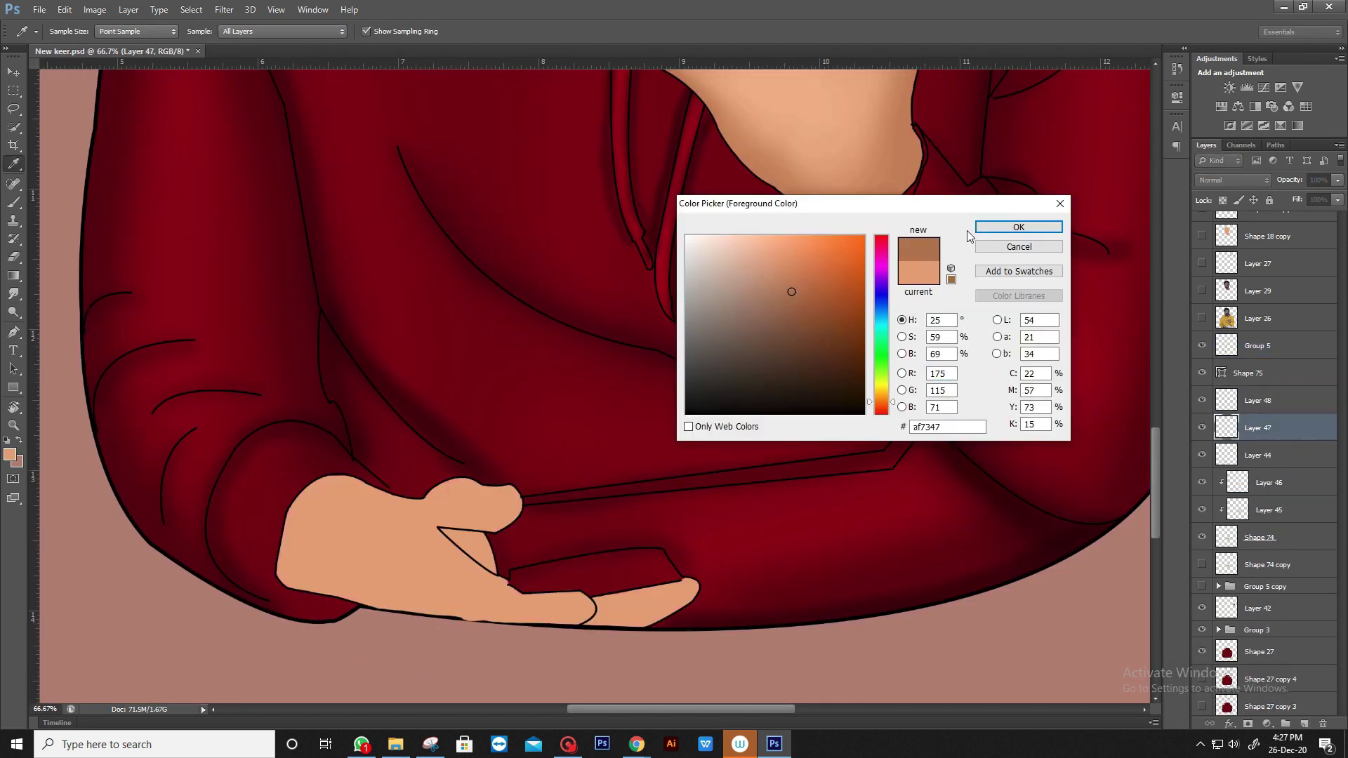
pyautogui.click(1018, 226)
pyautogui.press('b')
pyautogui.moveTo(308, 484)
pyautogui.mouseDown()
pyautogui.moveTo(281, 582)
pyautogui.moveTo(576, 621)
pyautogui.mouseUp()
pyautogui.moveTo(302, 597); pyautogui.dragTo(597, 621)
pyautogui.moveTo(491, 572)
pyautogui.mouseDown()
pyautogui.moveTo(456, 530)
pyautogui.moveTo(379, 491)
pyautogui.mouseUp()
pyautogui.moveTo(695, 582); pyautogui.dragTo(590, 617)
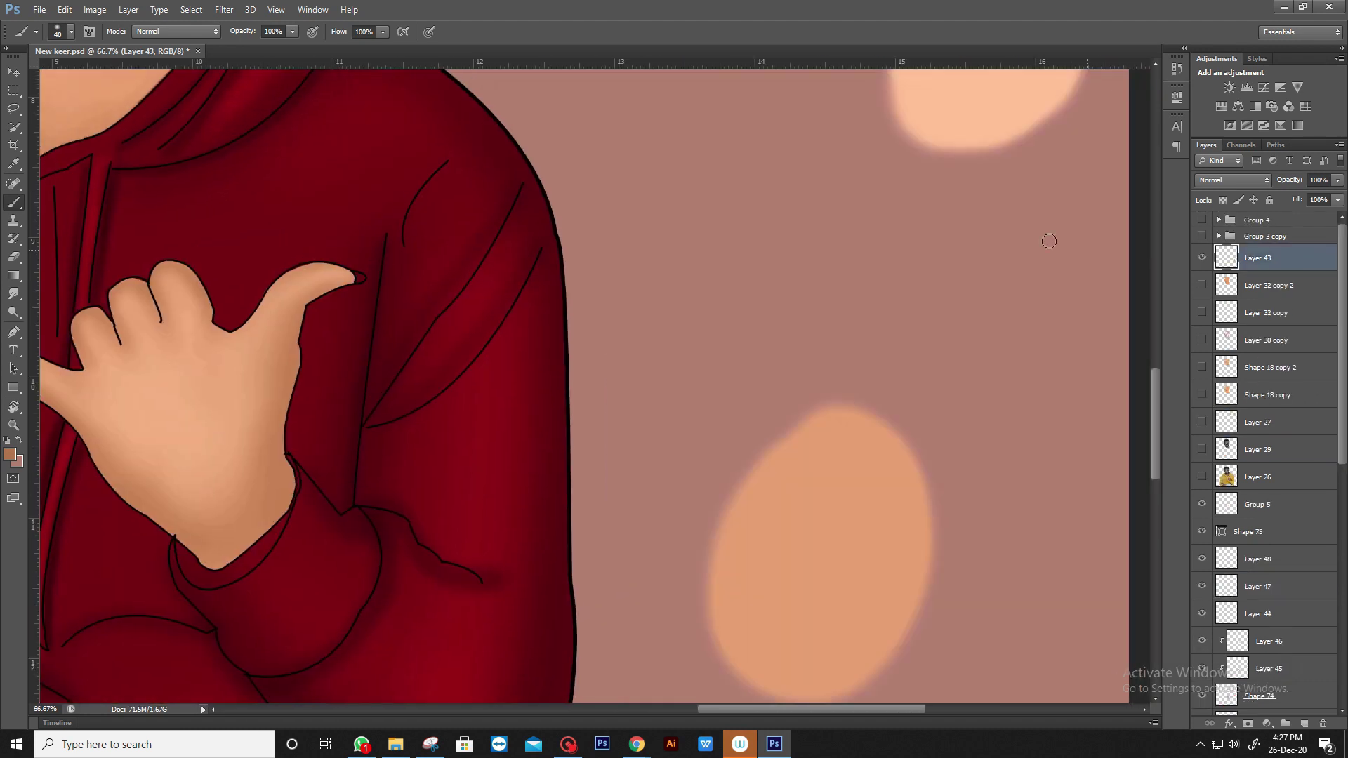
pyautogui.moveTo(982, 246); pyautogui.dragTo(1102, 283)
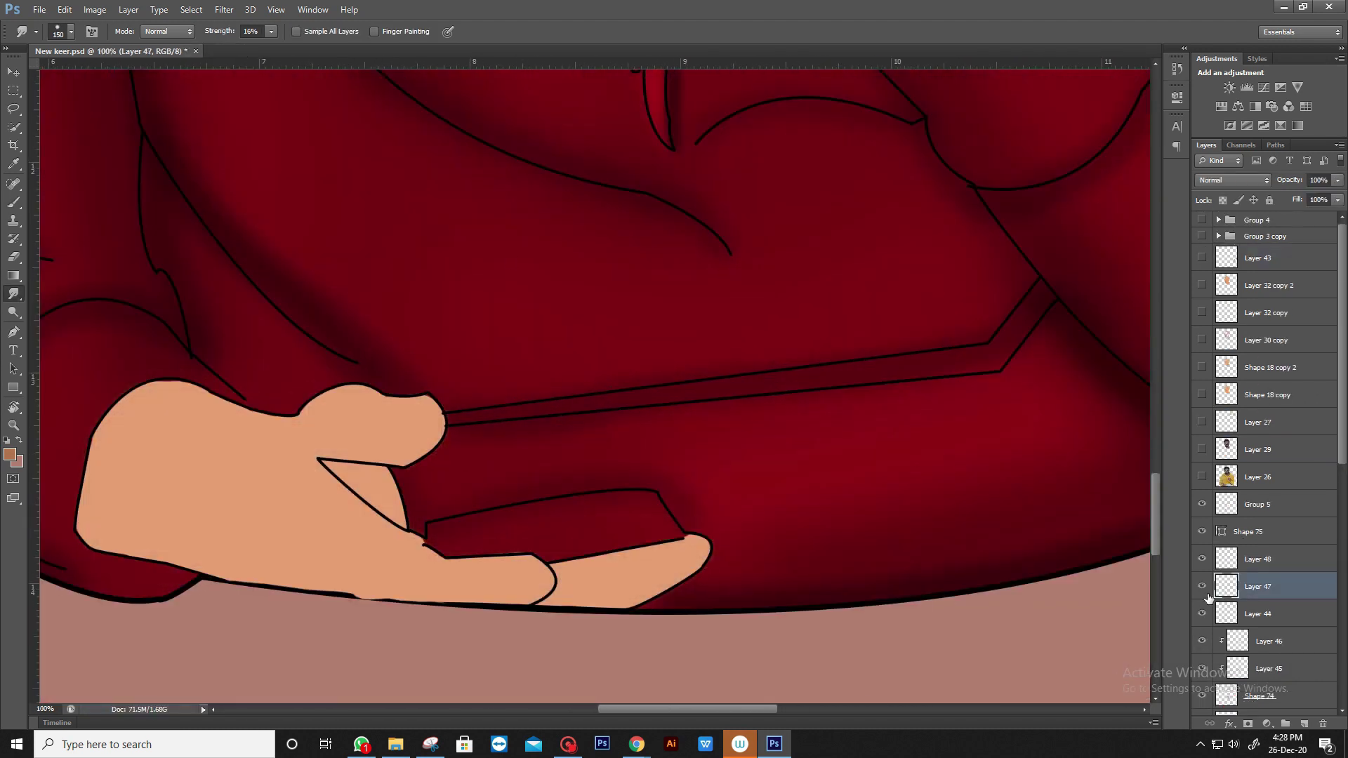
# - Smudge the hand shading smooth and clip it inside the hand with Ctrl+Alt+G
pyautogui.press('[')
pyautogui.press('[')
pyautogui.moveTo(508, 586)
pyautogui.mouseDown()
pyautogui.moveTo(157, 549)
pyautogui.moveTo(370, 490)
pyautogui.mouseUp()
pyautogui.moveTo(402, 565); pyautogui.dragTo(204, 565)
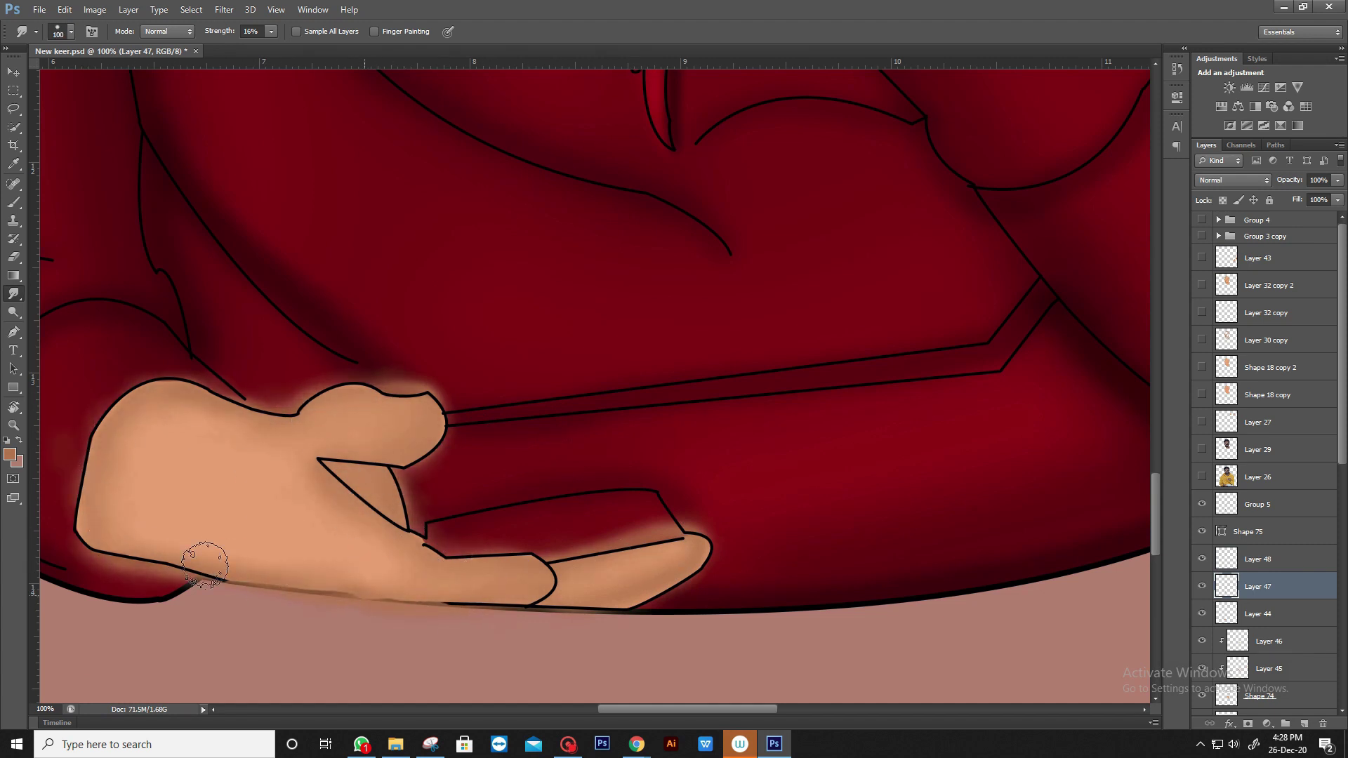
pyautogui.moveTo(333, 418)
pyautogui.mouseDown()
pyautogui.moveTo(472, 412)
pyautogui.moveTo(278, 431)
pyautogui.mouseUp()
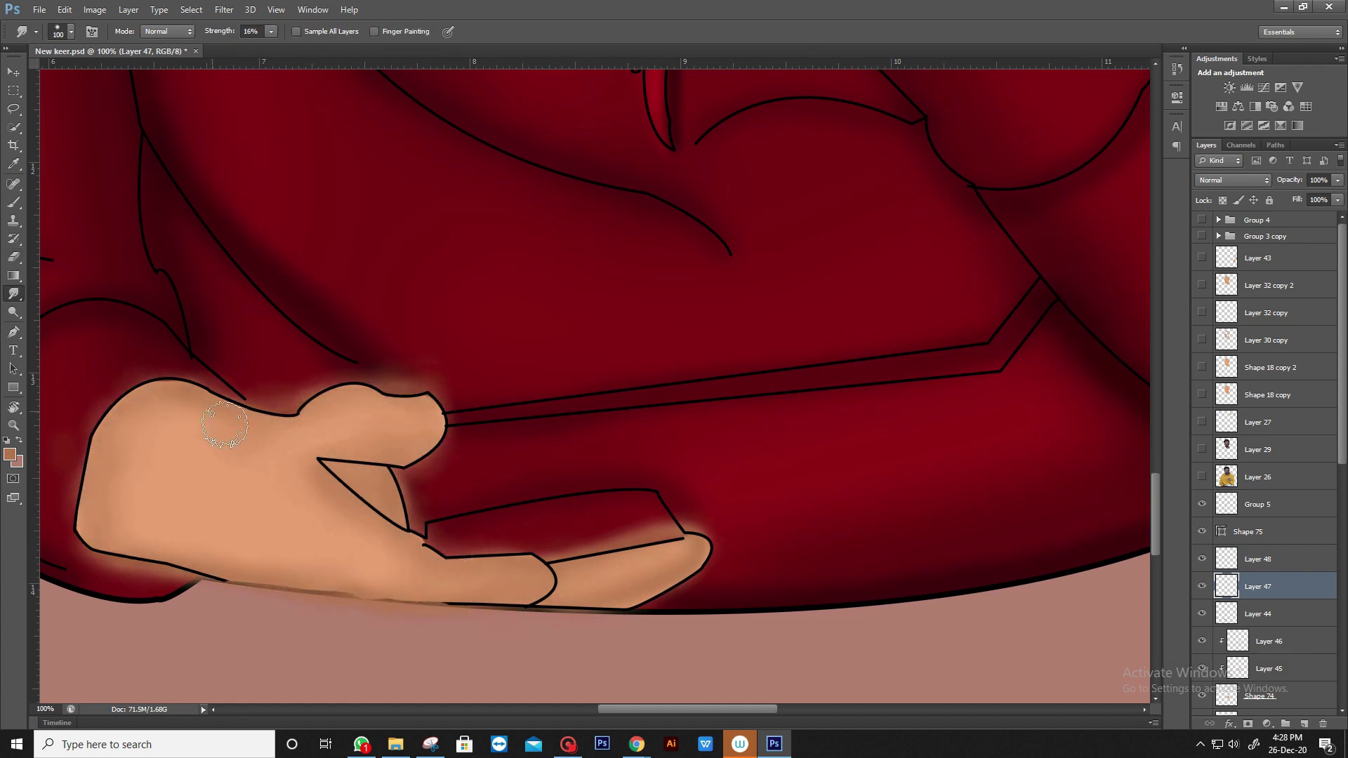
pyautogui.hotkey('ctrl', 'alt', 'g')
pyautogui.scroll(-2, 698, 518)
pyautogui.hscroll(-2, 698, 518)
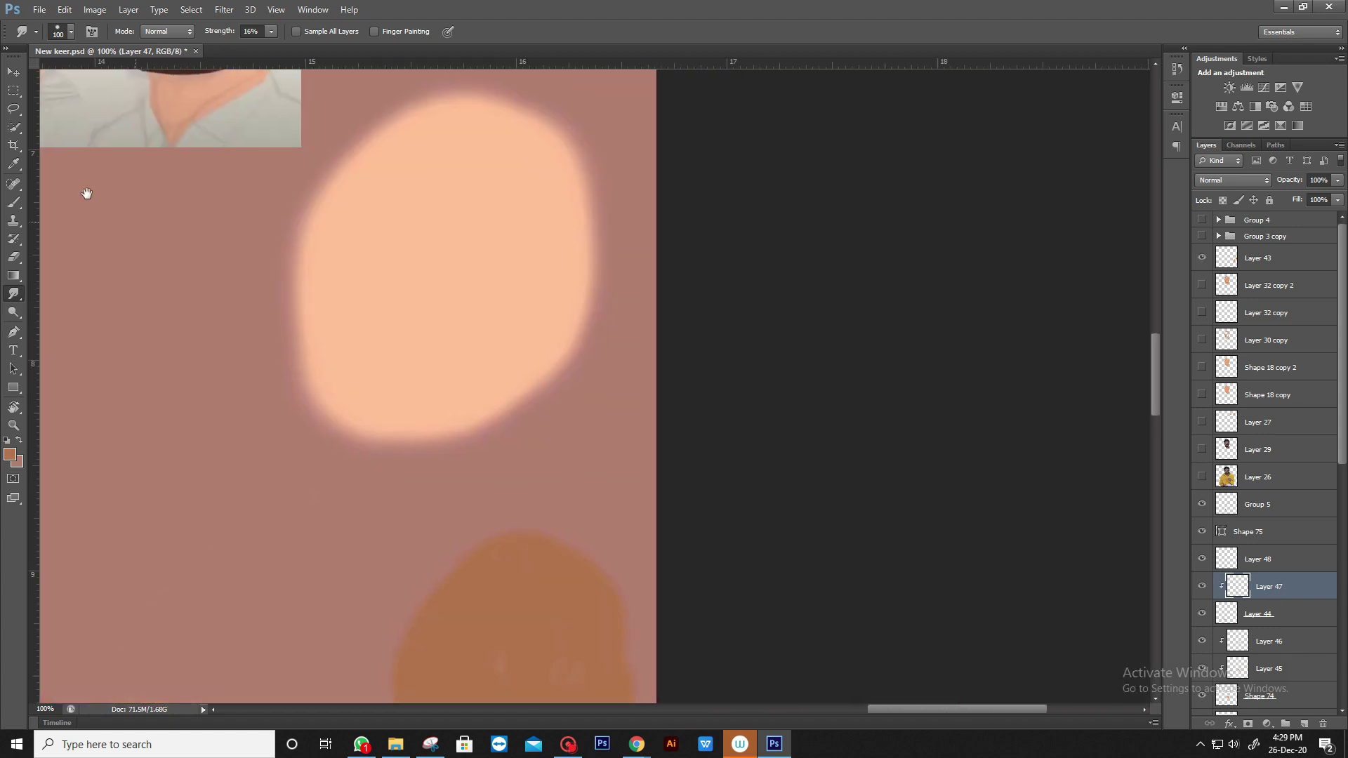
pyautogui.moveTo(926, 233); pyautogui.dragTo(1139, 220)
# - Paint light highlights along the lower hand's fingers and back on Layer 48
pyautogui.press('b')
pyautogui.hotkey('alt', ']')
pyautogui.moveTo(787, 502); pyautogui.dragTo(561, 456)
pyautogui.click(955, 474)
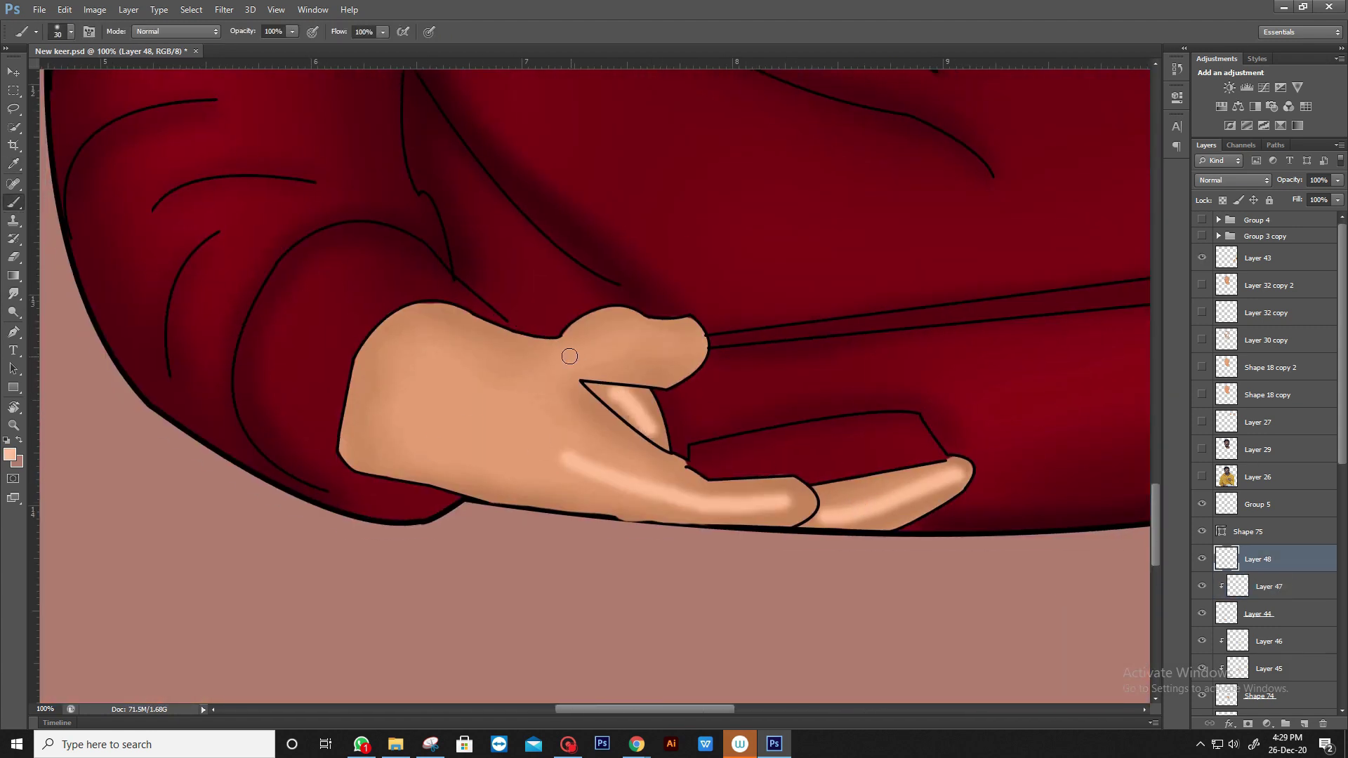
pyautogui.press(']')
pyautogui.press(']')
pyautogui.moveTo(392, 376); pyautogui.dragTo(407, 406)
# - Smudge the finger highlights, clip them to the hand and set them to 60% opacity
pyautogui.press('r')
pyautogui.press('[')
pyautogui.press('[')
pyautogui.press('[')
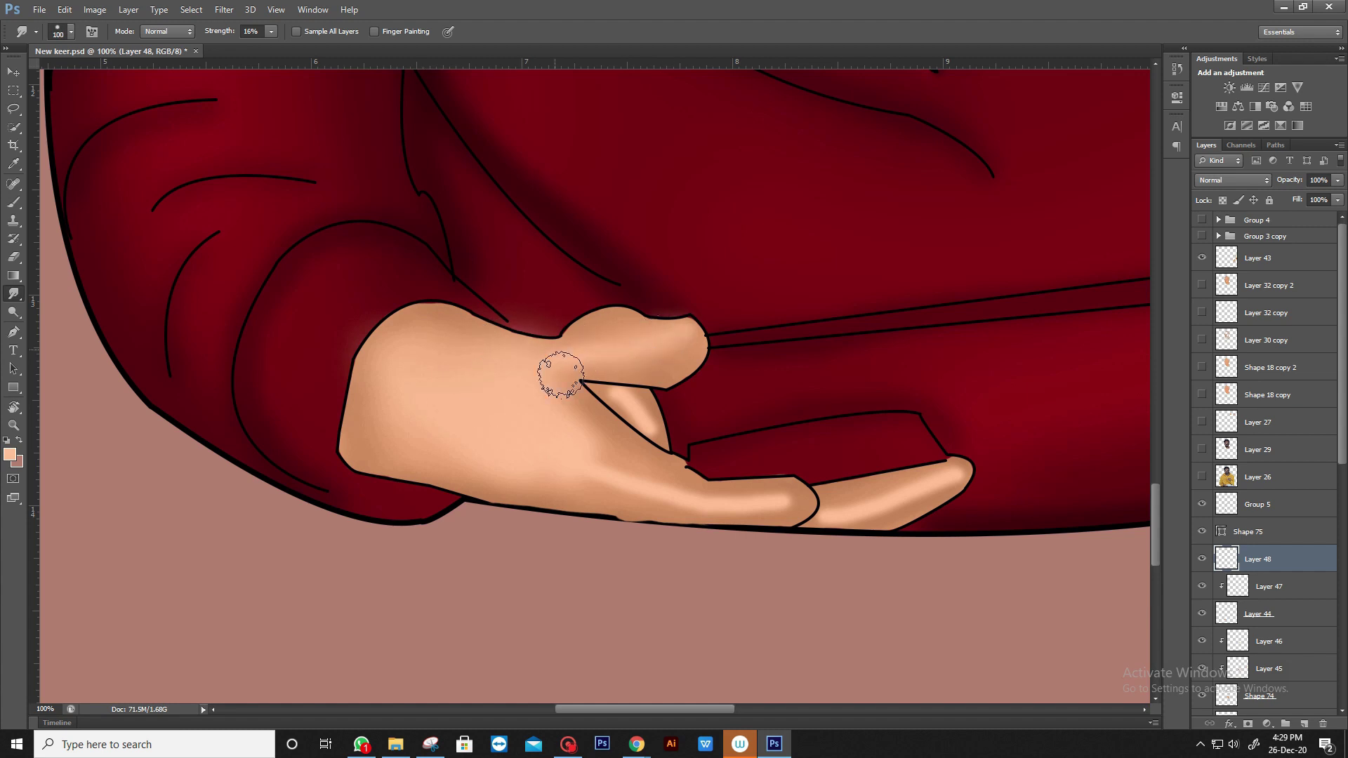
pyautogui.press(']')
pyautogui.moveTo(905, 501); pyautogui.dragTo(997, 477)
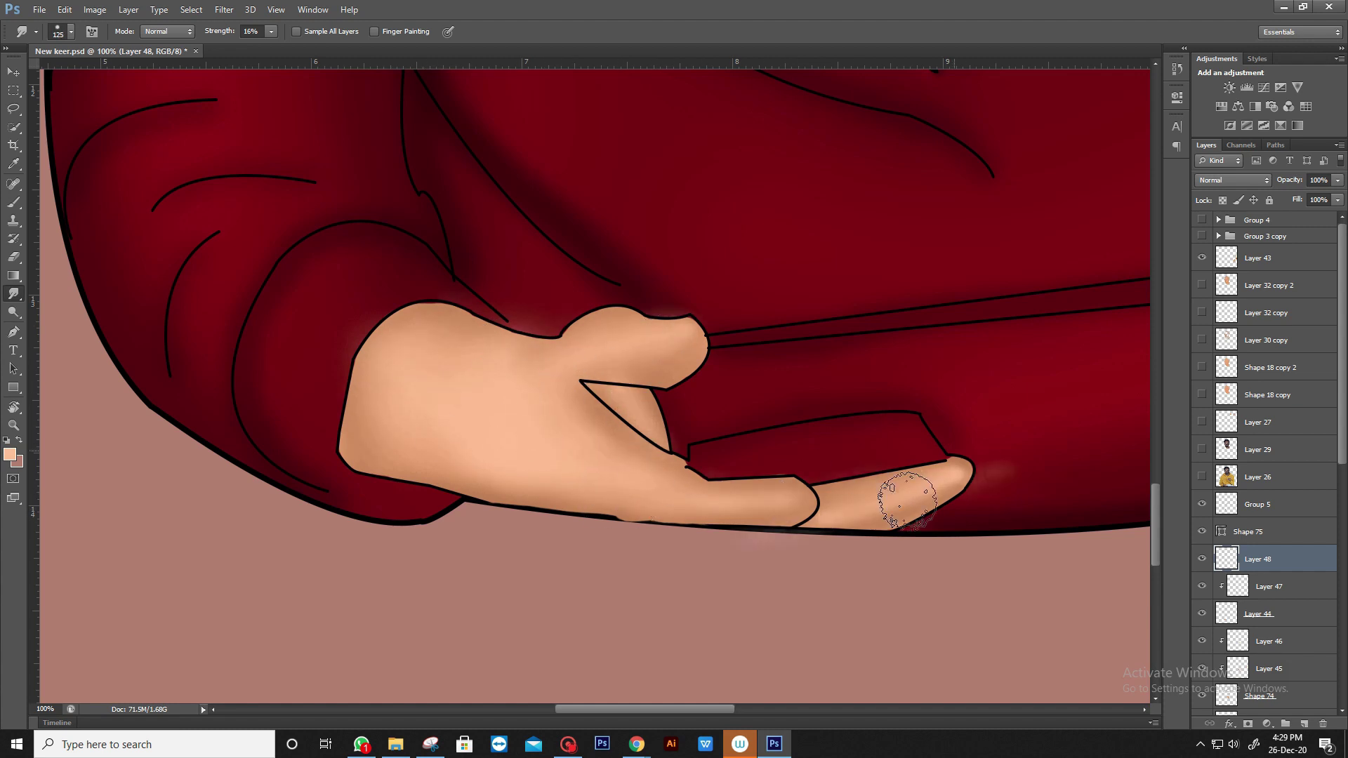
pyautogui.keyDown('alt'); pyautogui.click(1279, 566); pyautogui.keyUp('alt')
pyautogui.press('6')
# - Erase the part of the phone hanging below the hand
pyautogui.scroll(-5, 901, 190)
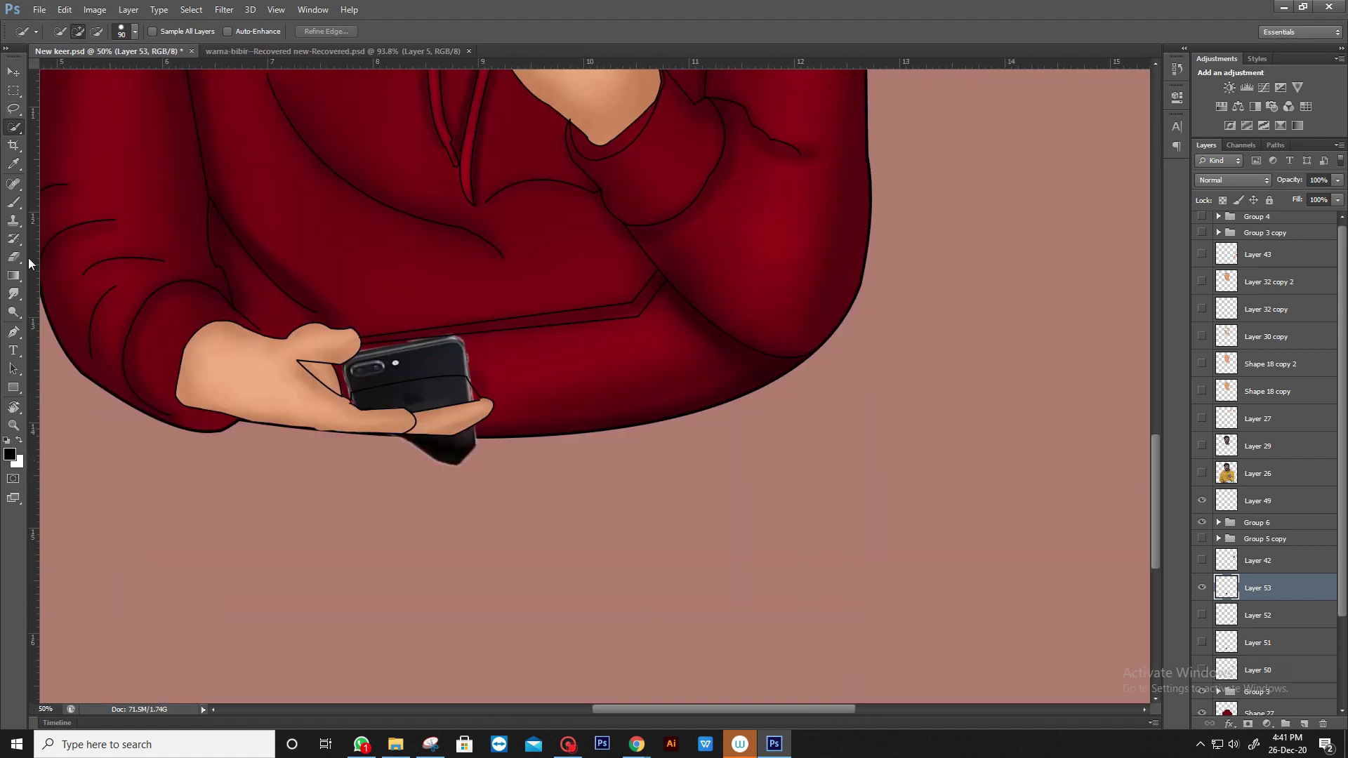
pyautogui.press('e')
pyautogui.moveTo(421, 445); pyautogui.dragTo(478, 460)
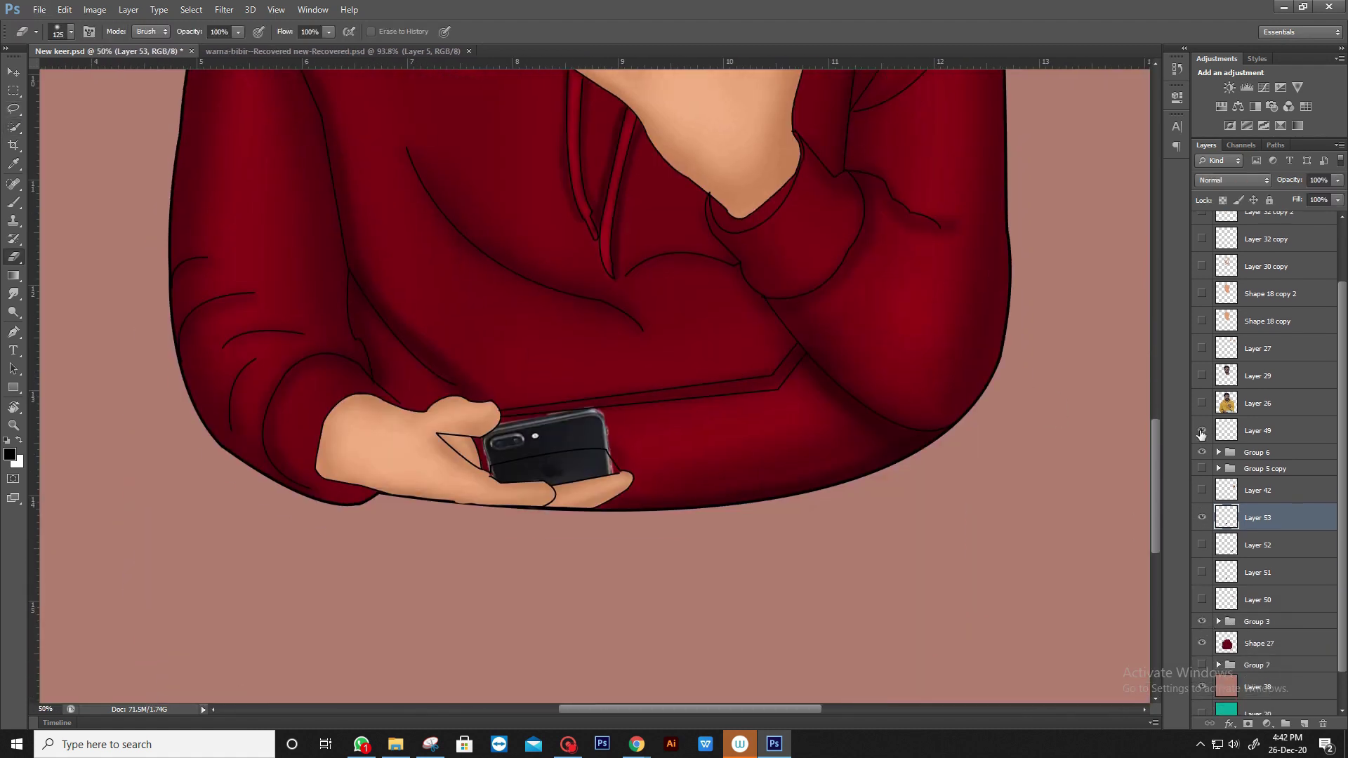
pyautogui.keyDown('ctrl'); pyautogui.click(595, 440); pyautogui.keyUp('ctrl')
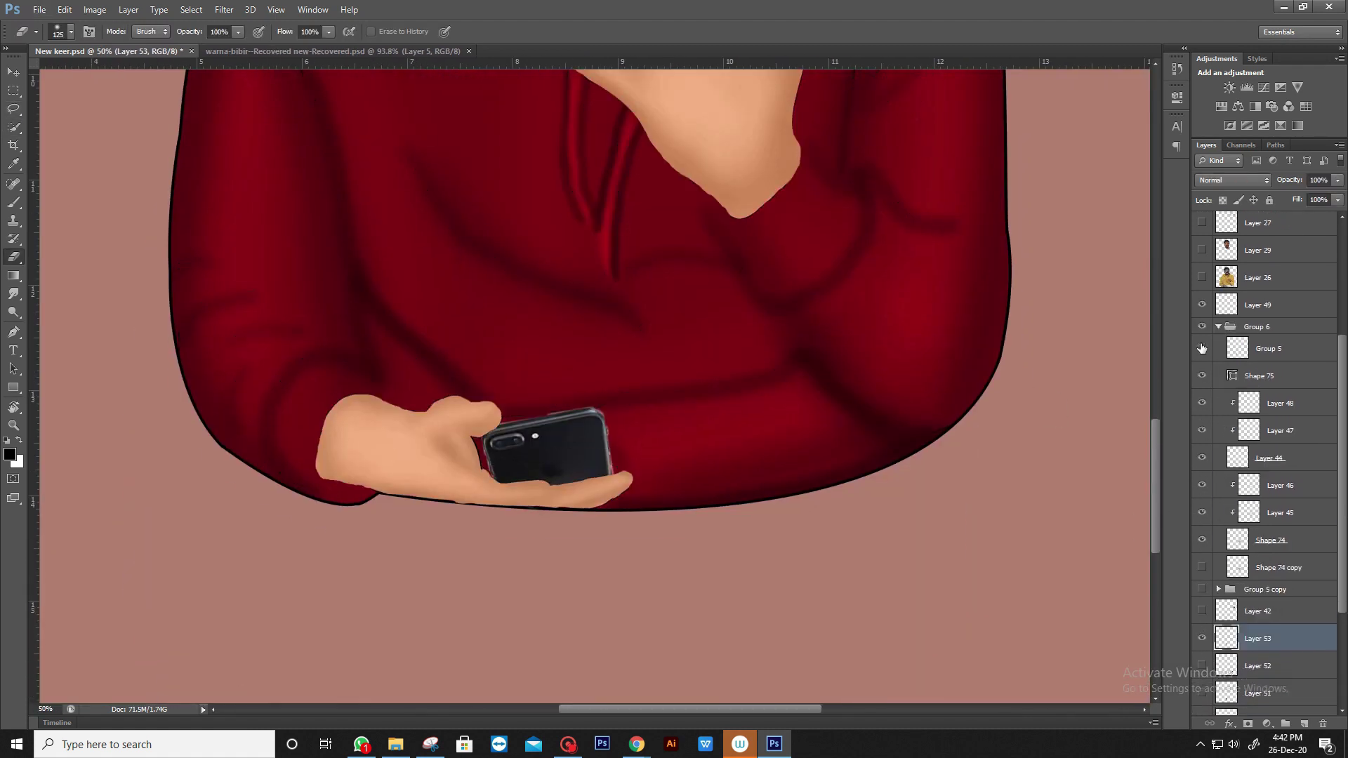
# - Erase the pale fringe along the phone's edge on Layer 53
pyautogui.scroll(-5, 1264, 491)
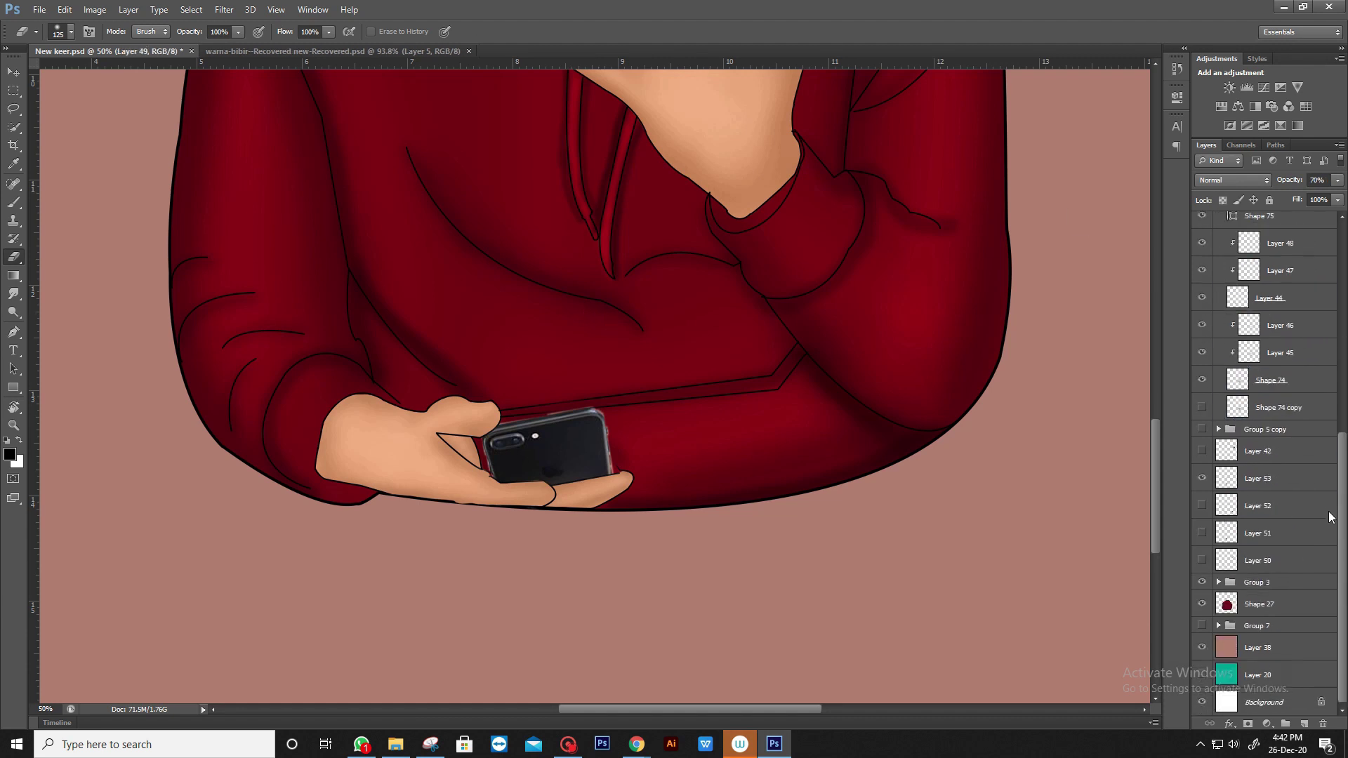
pyautogui.scroll(3, 1263, 562)
pyautogui.click(1264, 611)
pyautogui.scroll(3, 552, 430)
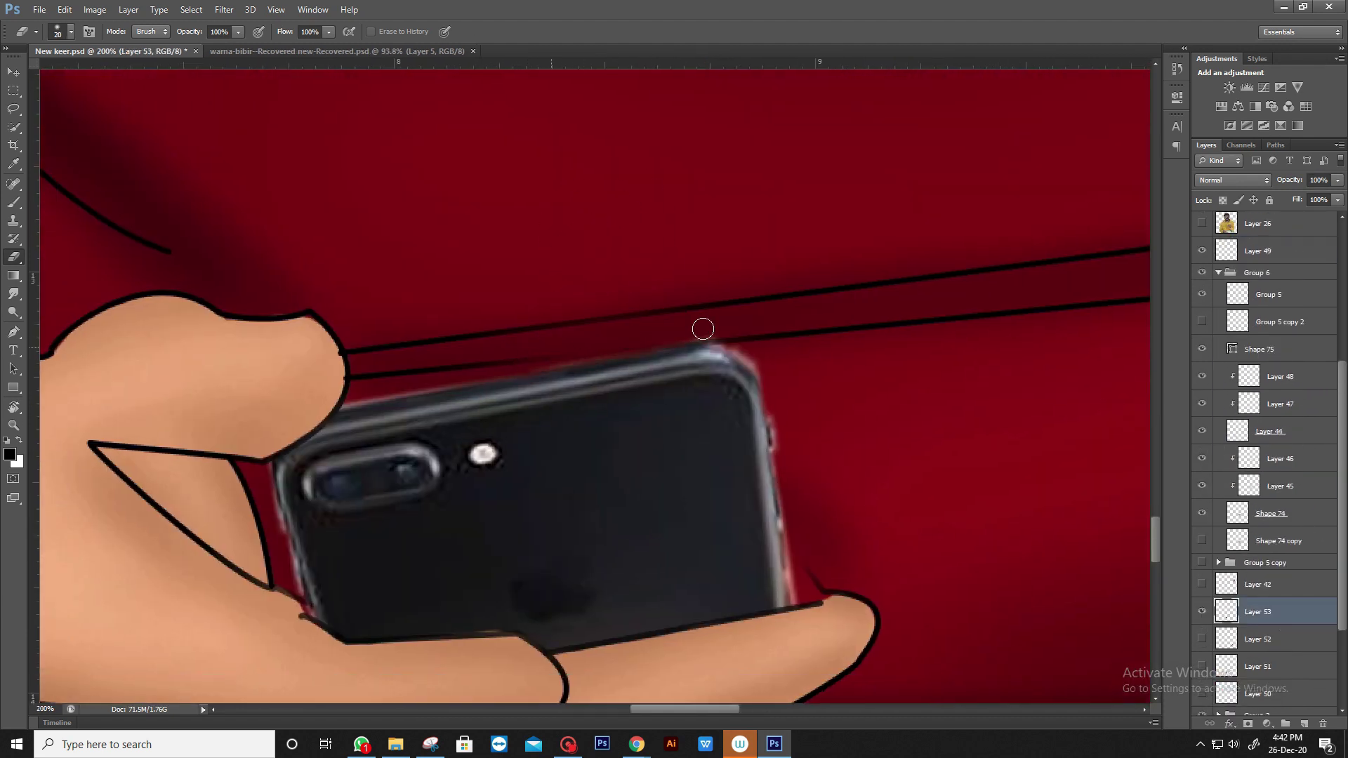
pyautogui.moveTo(703, 328); pyautogui.dragTo(773, 384)
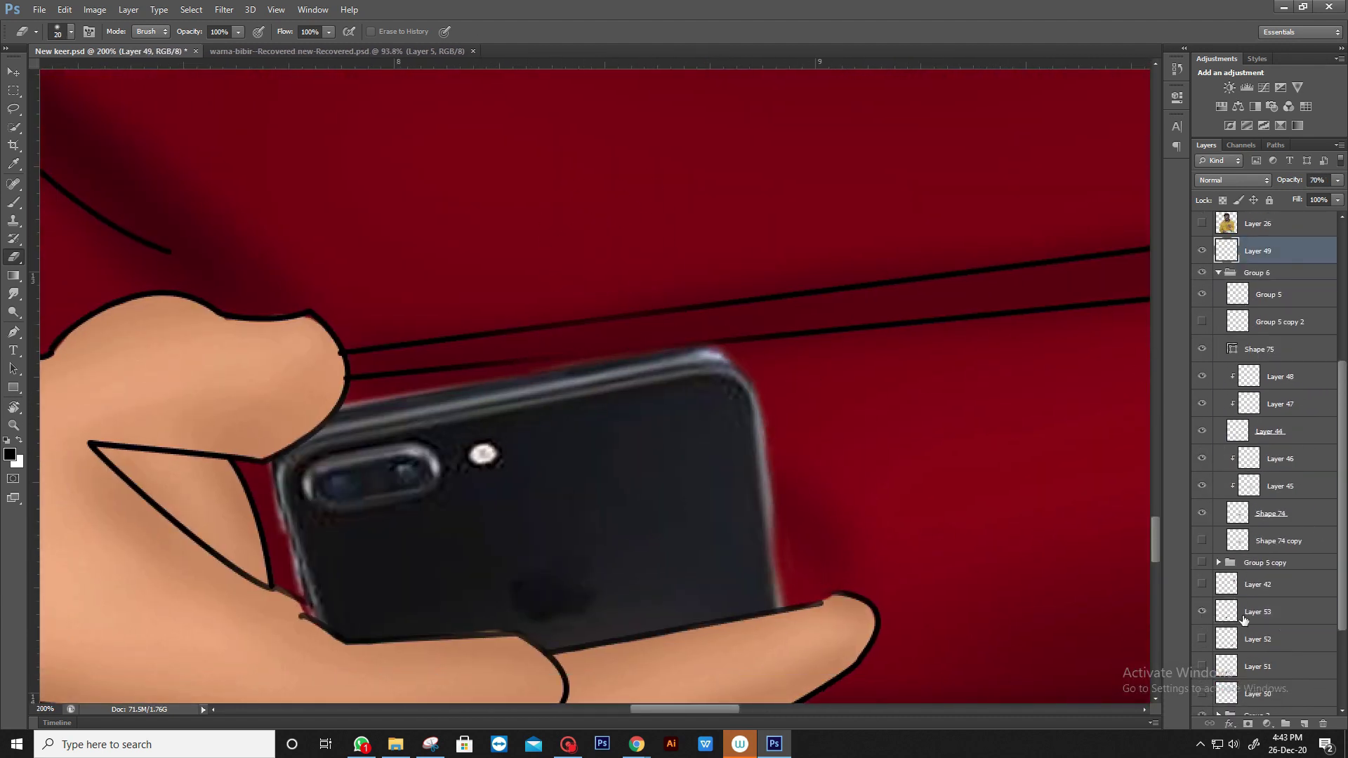
pyautogui.press('r')
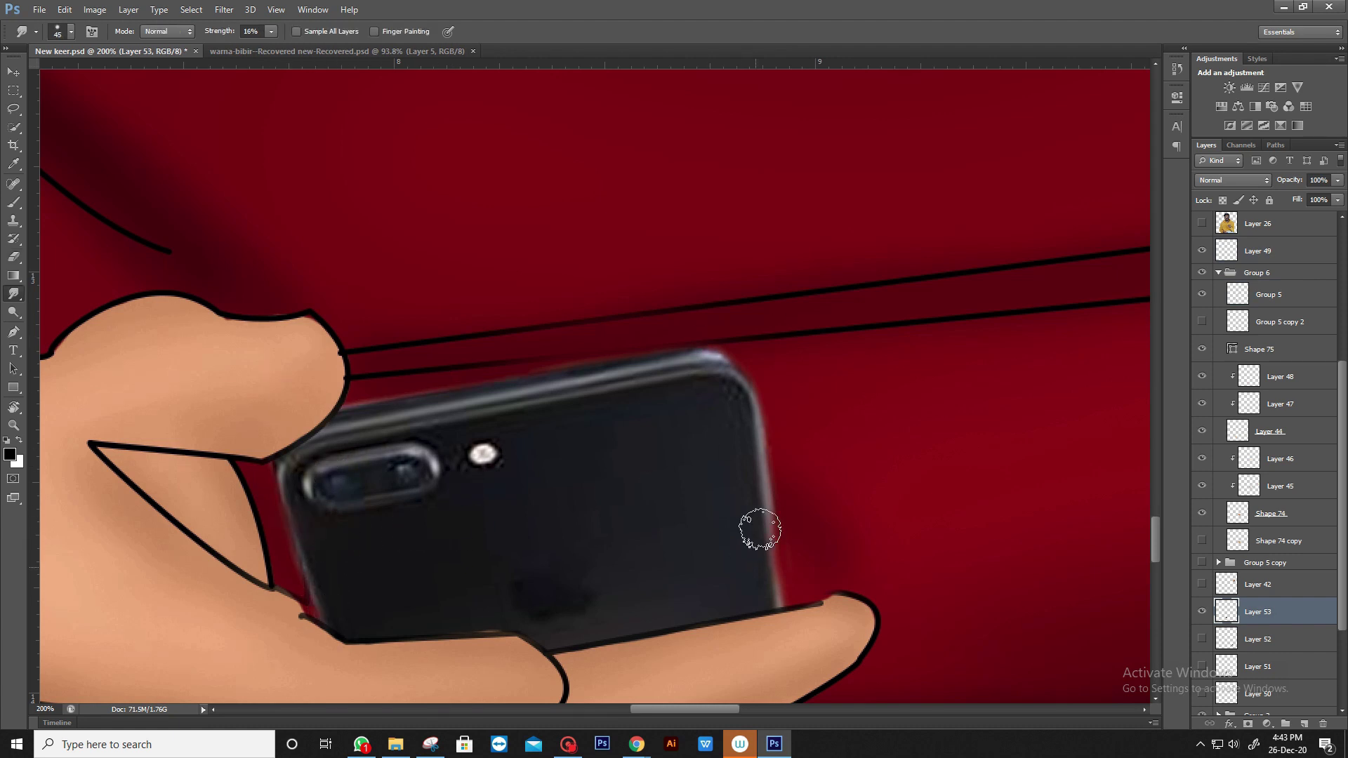
# - Fit the image on screen, collapse the hand group and select the Shape 27 hoodie layer for dodging
pyautogui.hotkey('ctrl', '0')
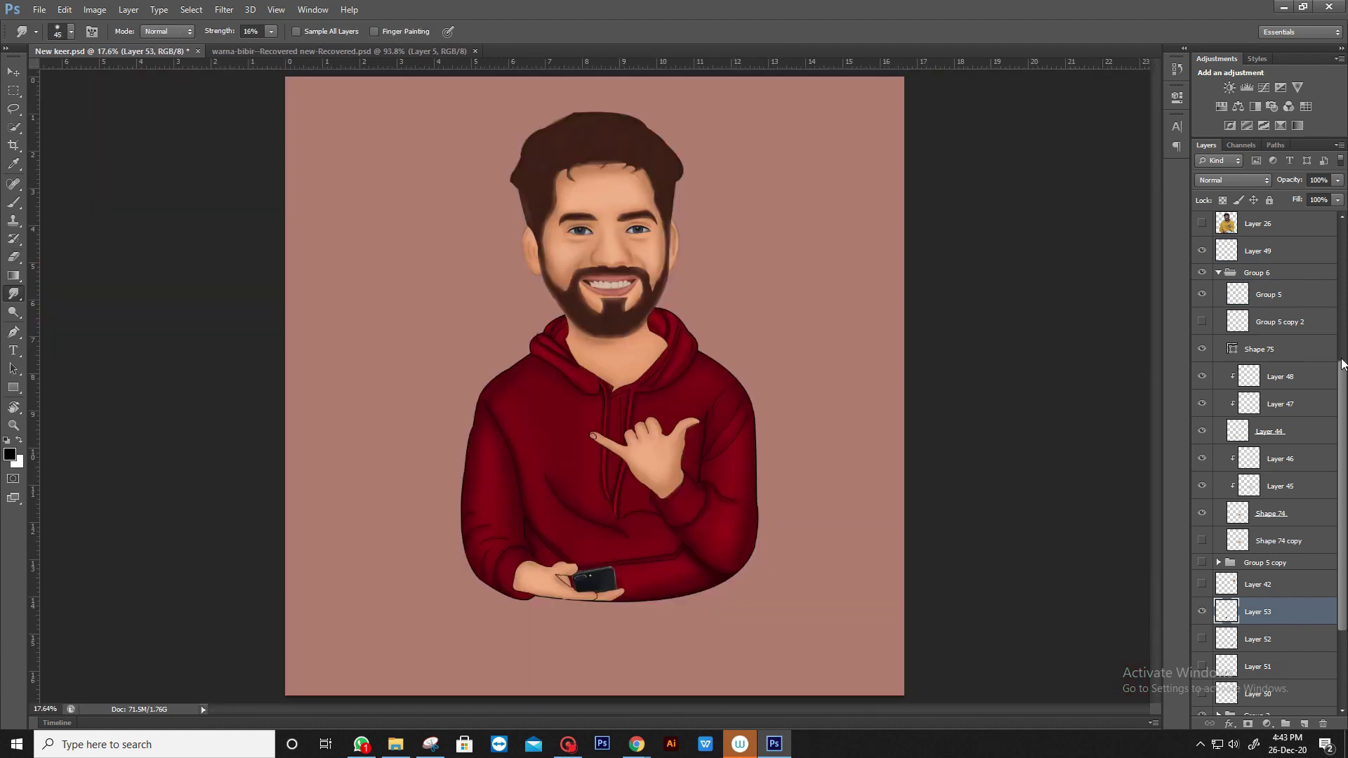
pyautogui.click(1217, 272)
pyautogui.click(1202, 412)
pyautogui.click(1257, 604)
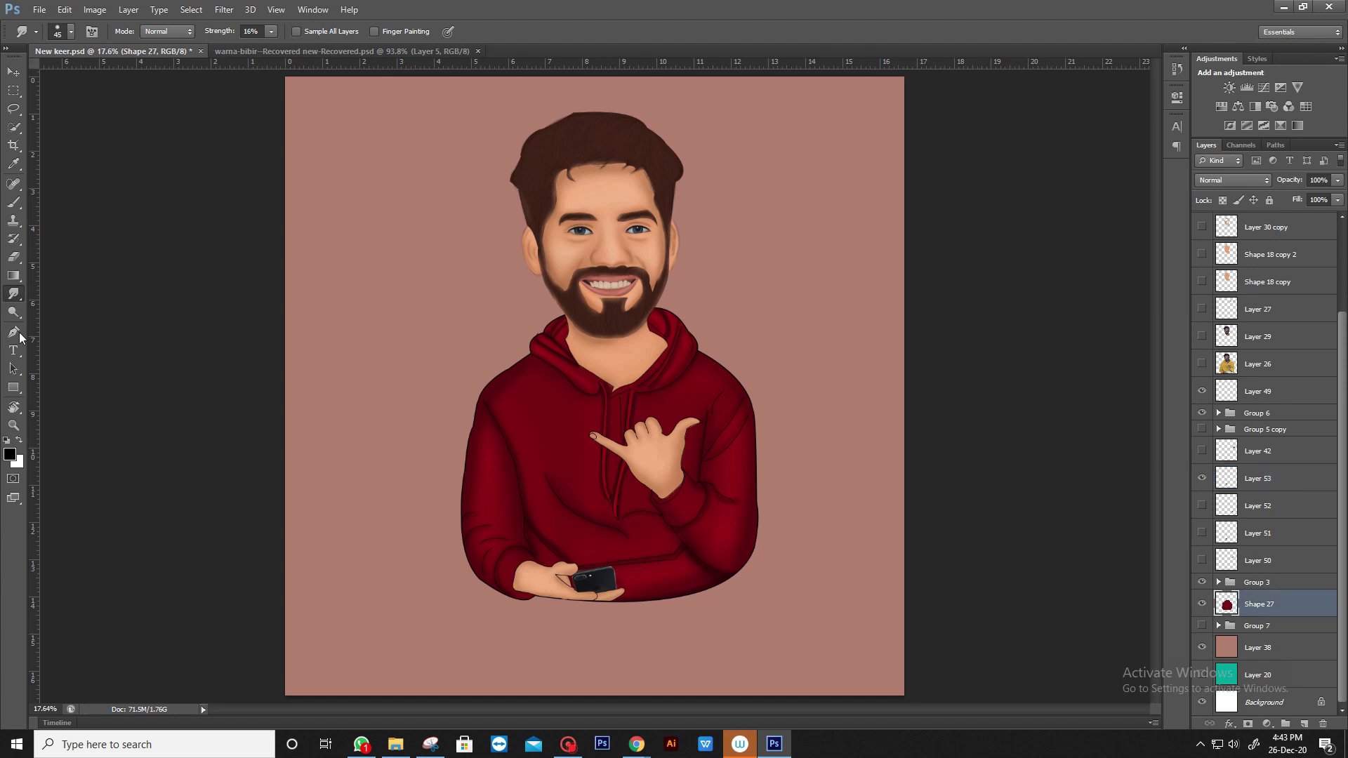
pyautogui.click(13, 311)
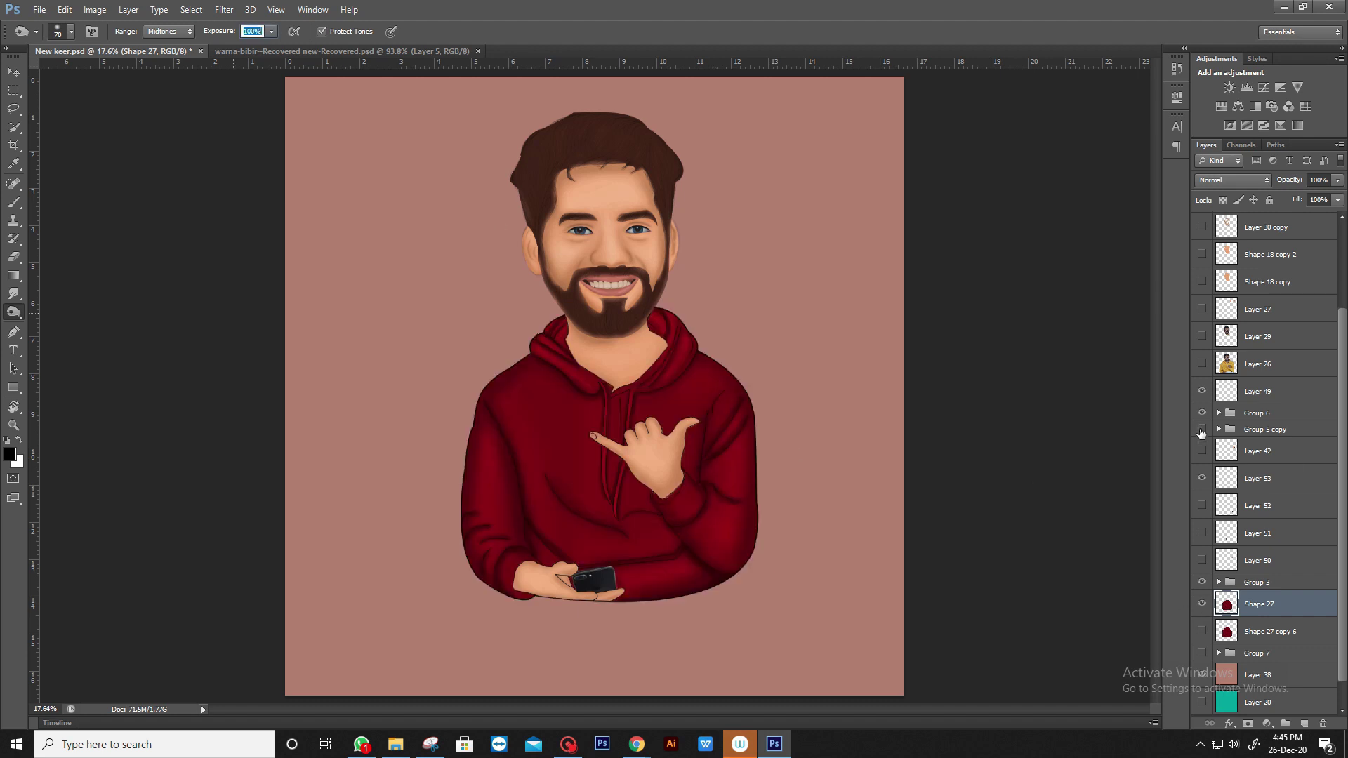
# - Add a new touch-up layer over the pointing hand using the sampled skin colour
pyautogui.hotkey('ctrl', '+')
pyautogui.hotkey('ctrl', '+')
pyautogui.hotkey('ctrl', '+')
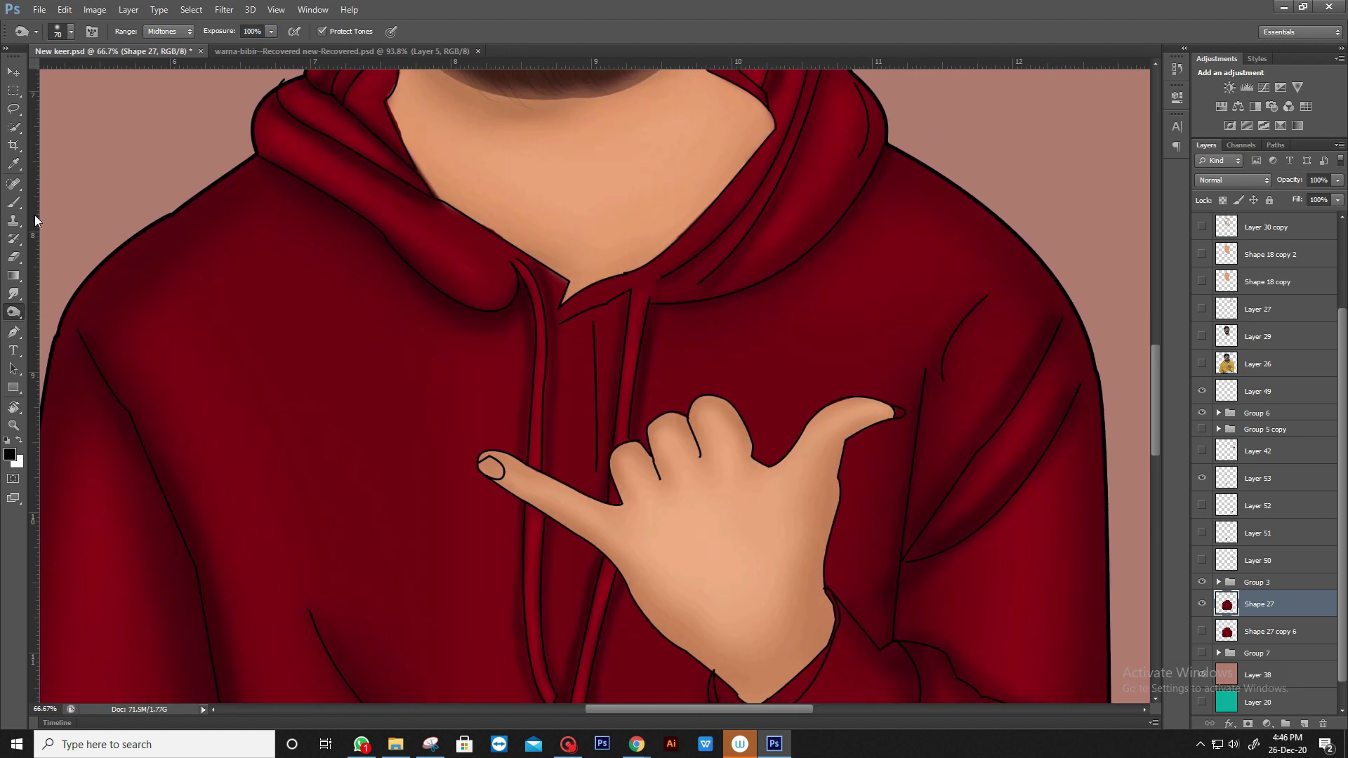
pyautogui.press('b')
pyautogui.click(1256, 391)
pyautogui.hotkey('ctrl', 'shift', 'alt', 'n')
pyautogui.keyDown('alt'); pyautogui.click(720, 420); pyautogui.keyUp('alt')
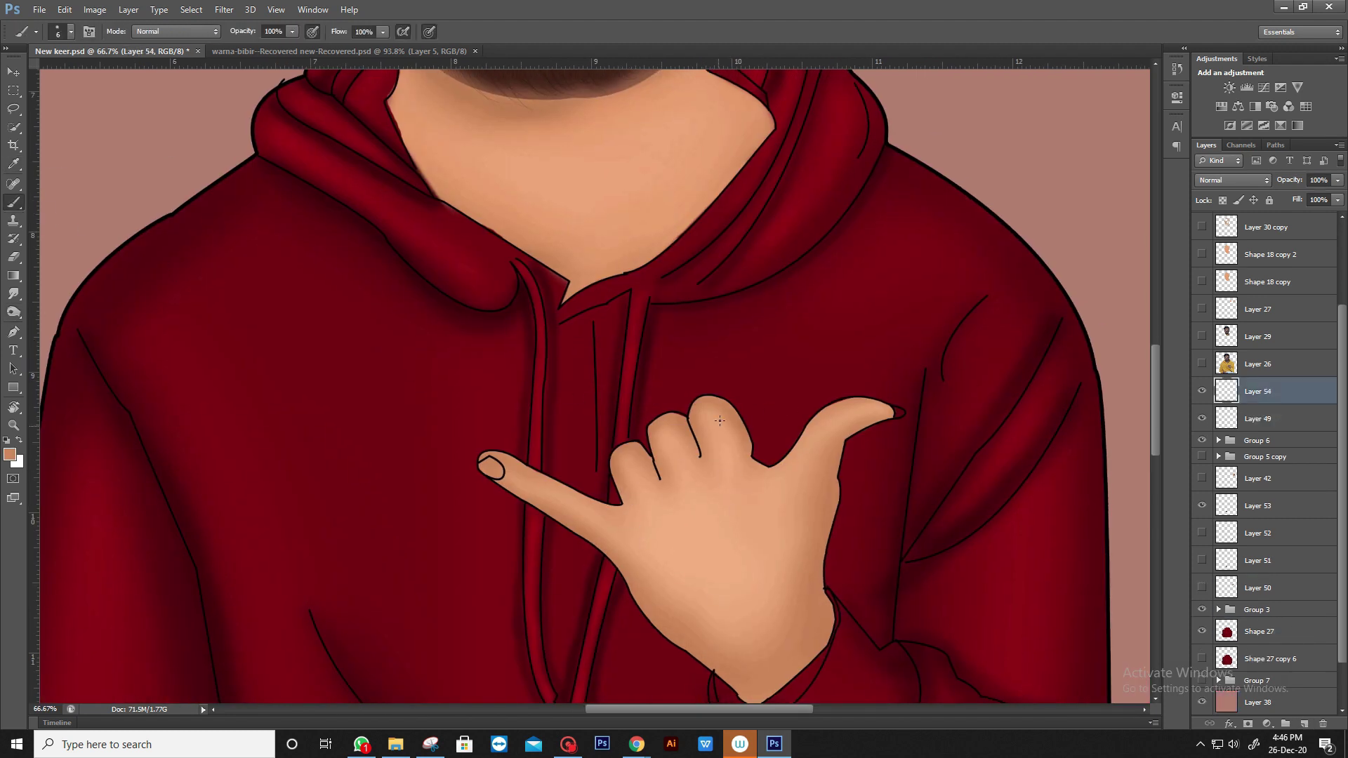
pyautogui.hotkey('ctrl', '+')
pyautogui.hotkey('ctrl', '+')
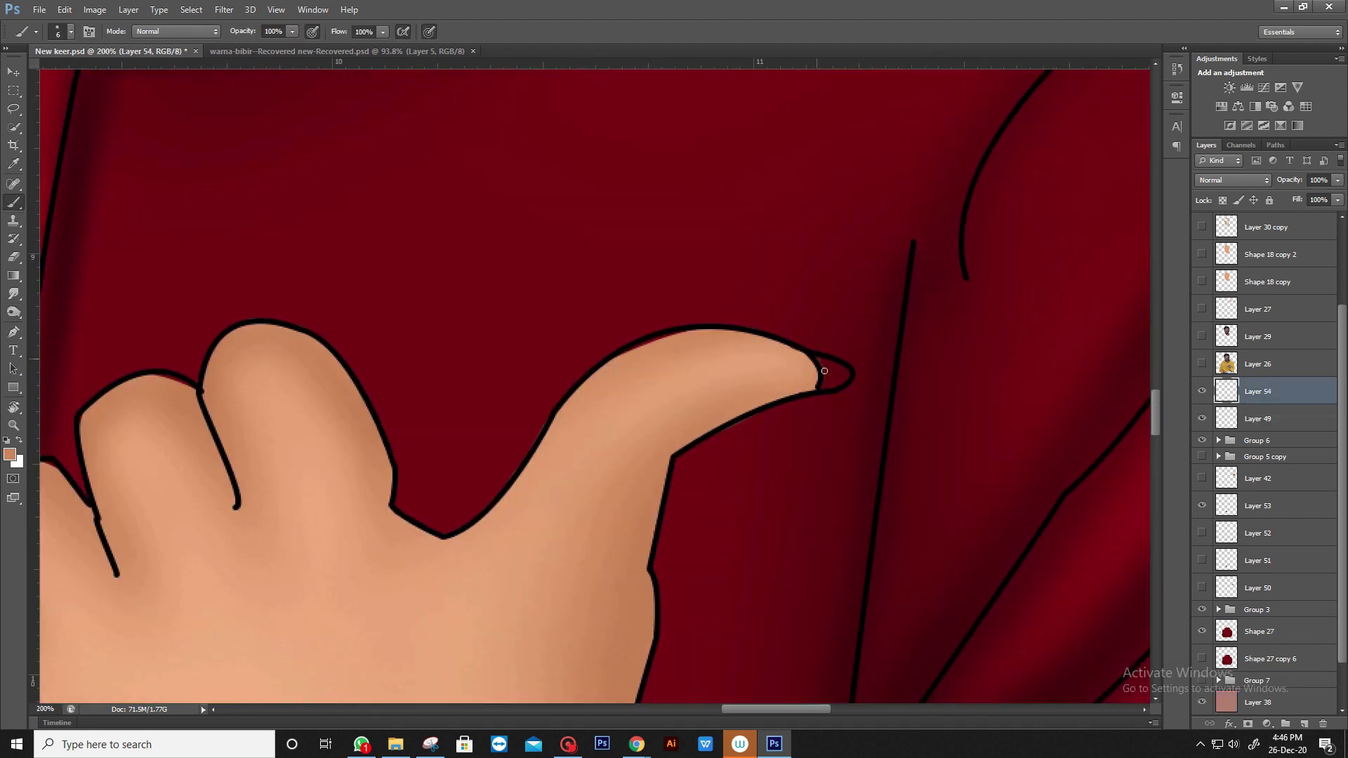
pyautogui.press('5')
pyautogui.press('5')
pyautogui.hotkey('ctrl', '-')
pyautogui.click(1202, 440)
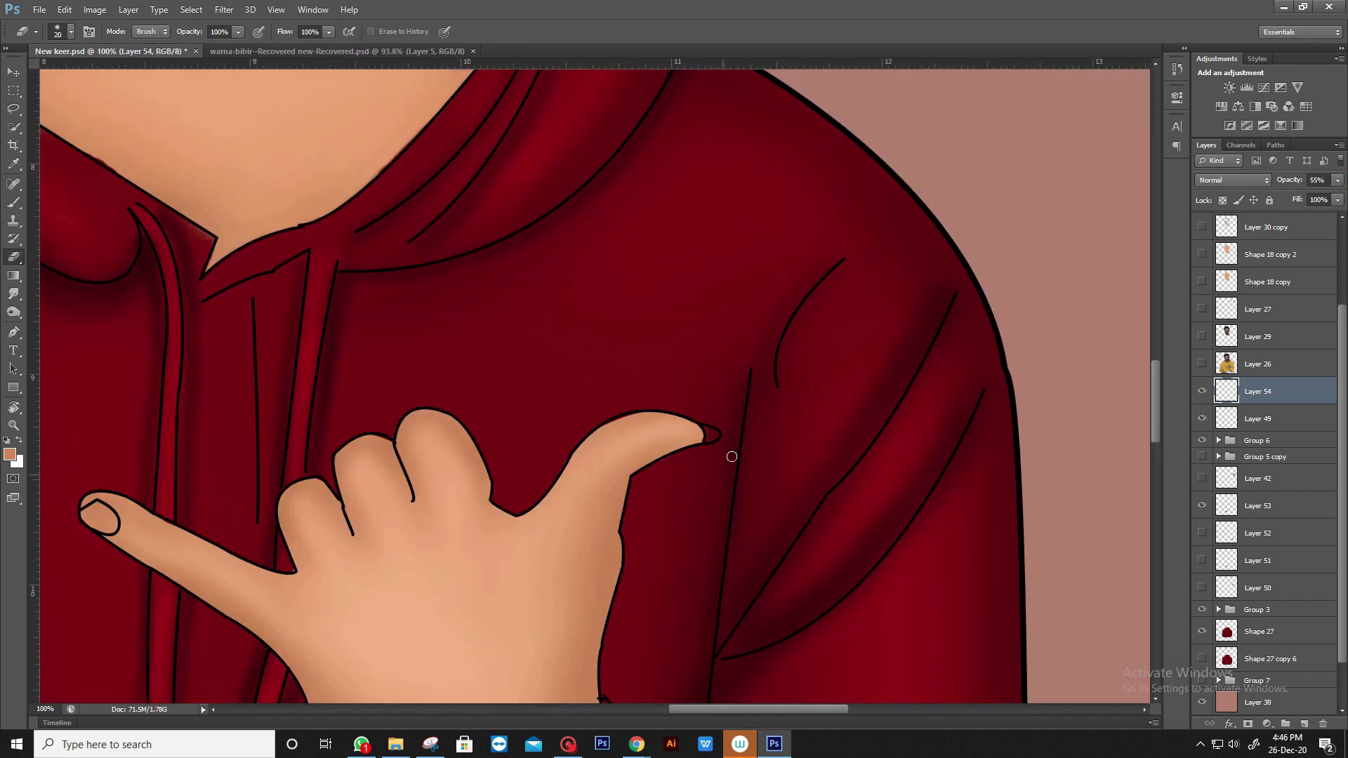
pyautogui.press('e')
pyautogui.click(1201, 441)
# - Smudge the thumb and index finger edges smooth and set Layer 54 to 55% opacity
pyautogui.hotkey('ctrl', '+')
pyautogui.hotkey('ctrl', '+')
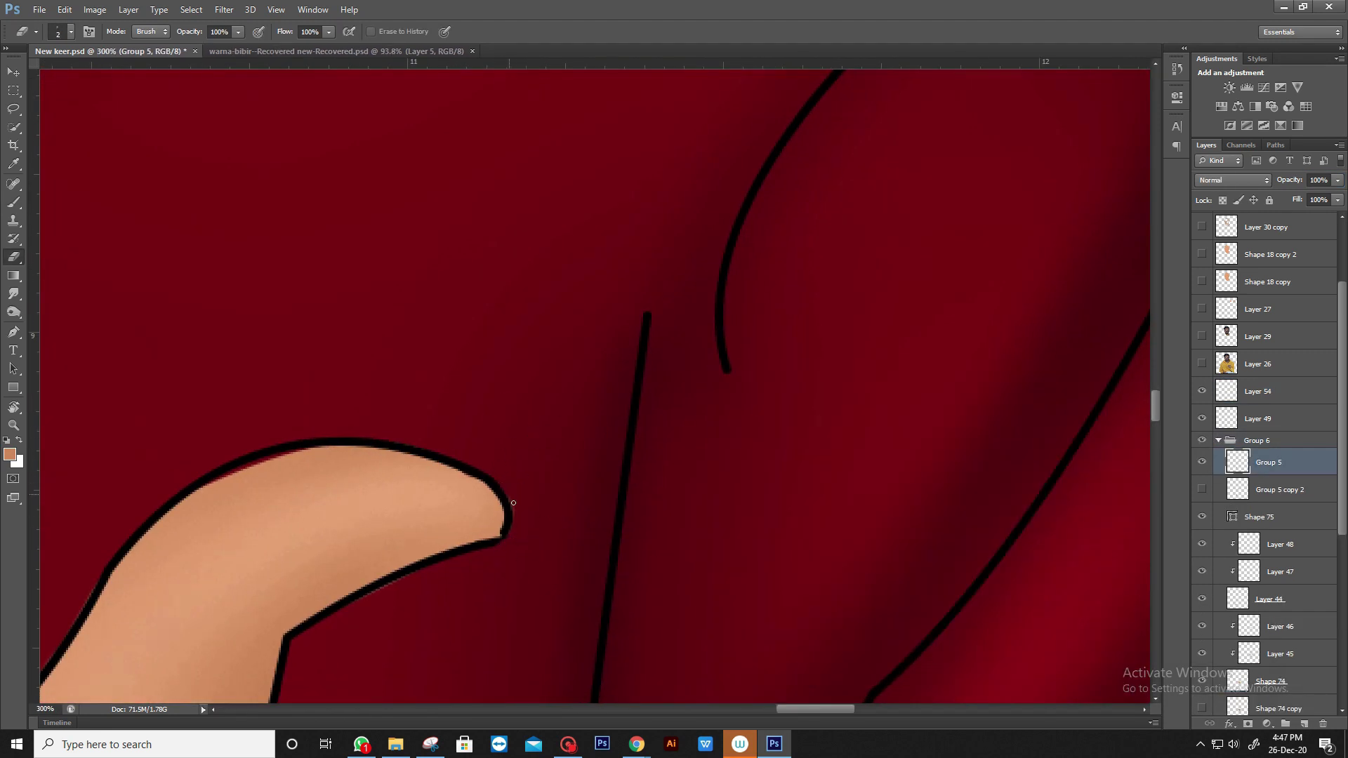
pyautogui.hotkey('ctrl', '-')
pyautogui.hotkey('ctrl', '-')
pyautogui.keyDown('ctrl'); pyautogui.click(616, 360); pyautogui.keyUp('ctrl')
pyautogui.press('b')
pyautogui.moveTo(544, 457); pyautogui.dragTo(632, 400)
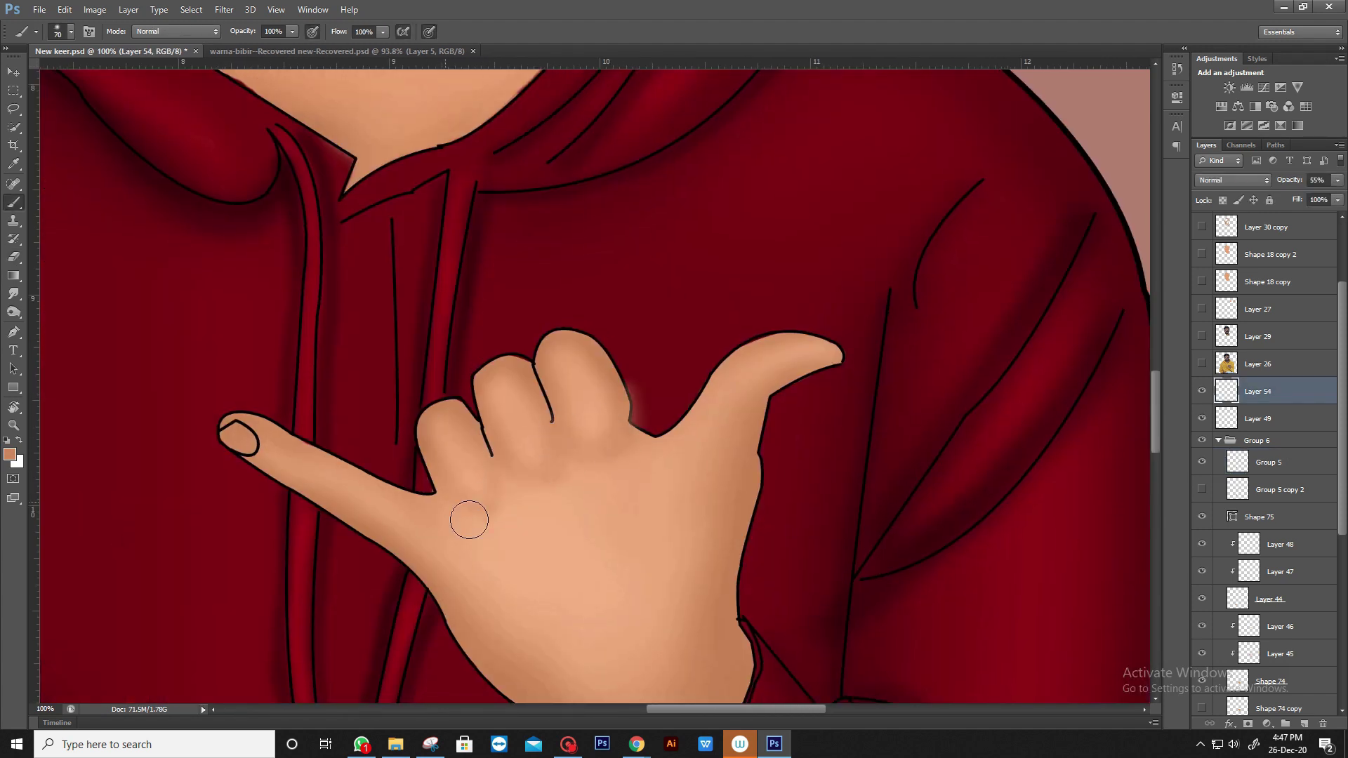
pyautogui.press('r')
pyautogui.hotkey('ctrl', '-')
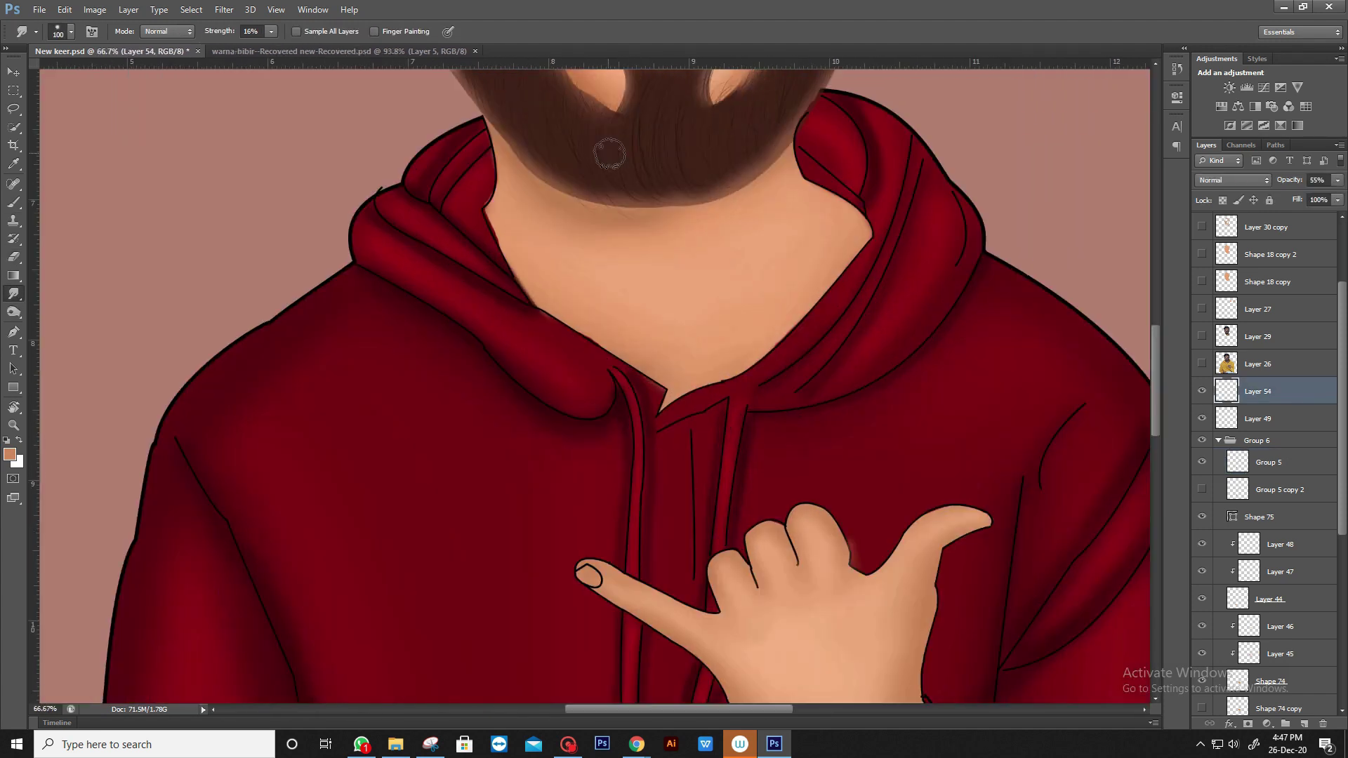
pyautogui.press('b')
pyautogui.write('r')
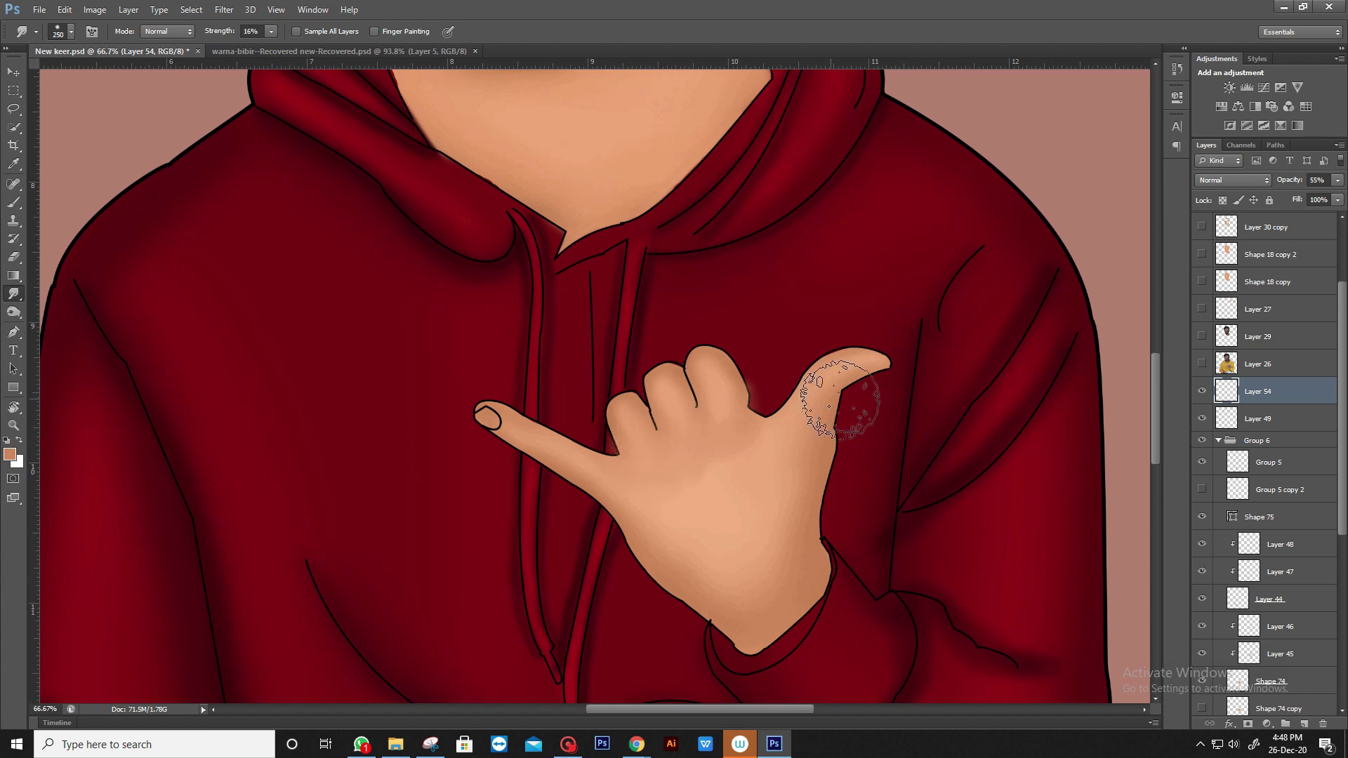
pyautogui.write('55')
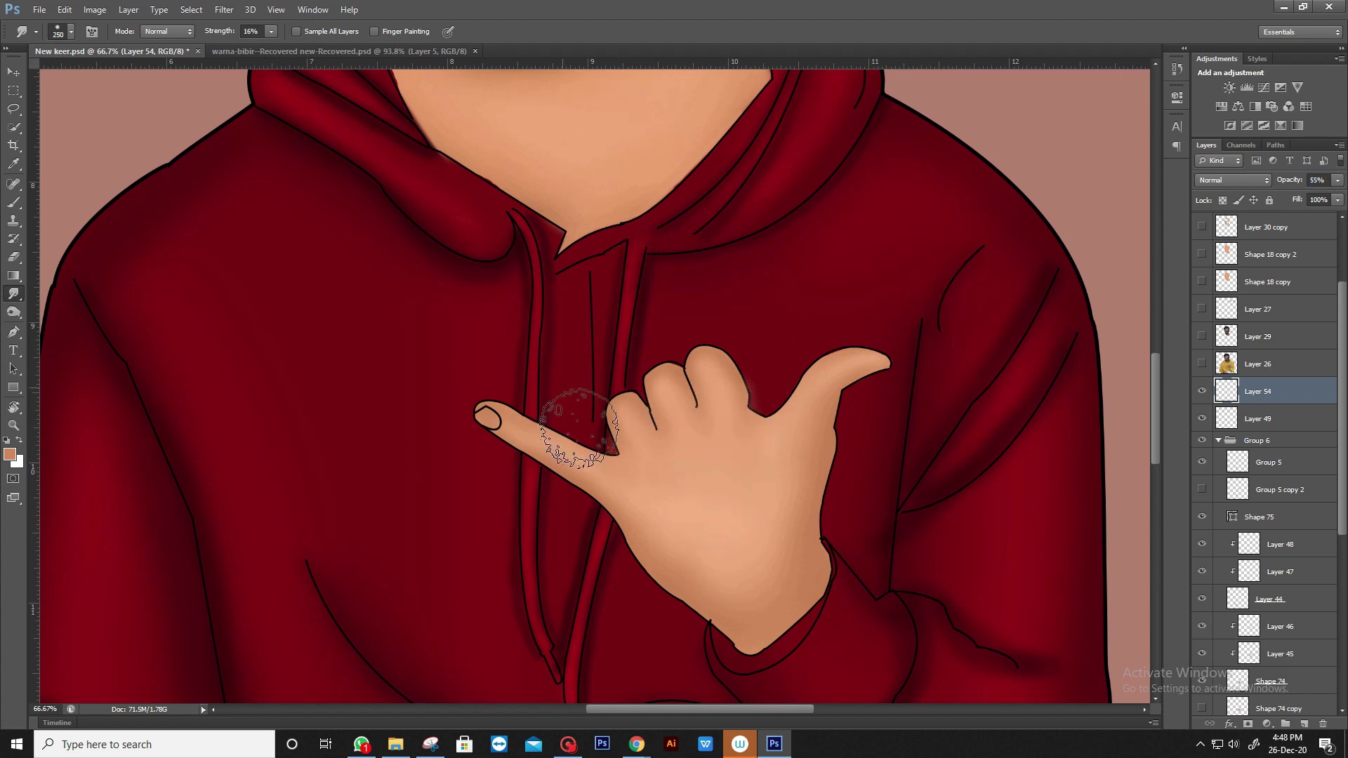
pyautogui.hotkey('ctrl', '0')
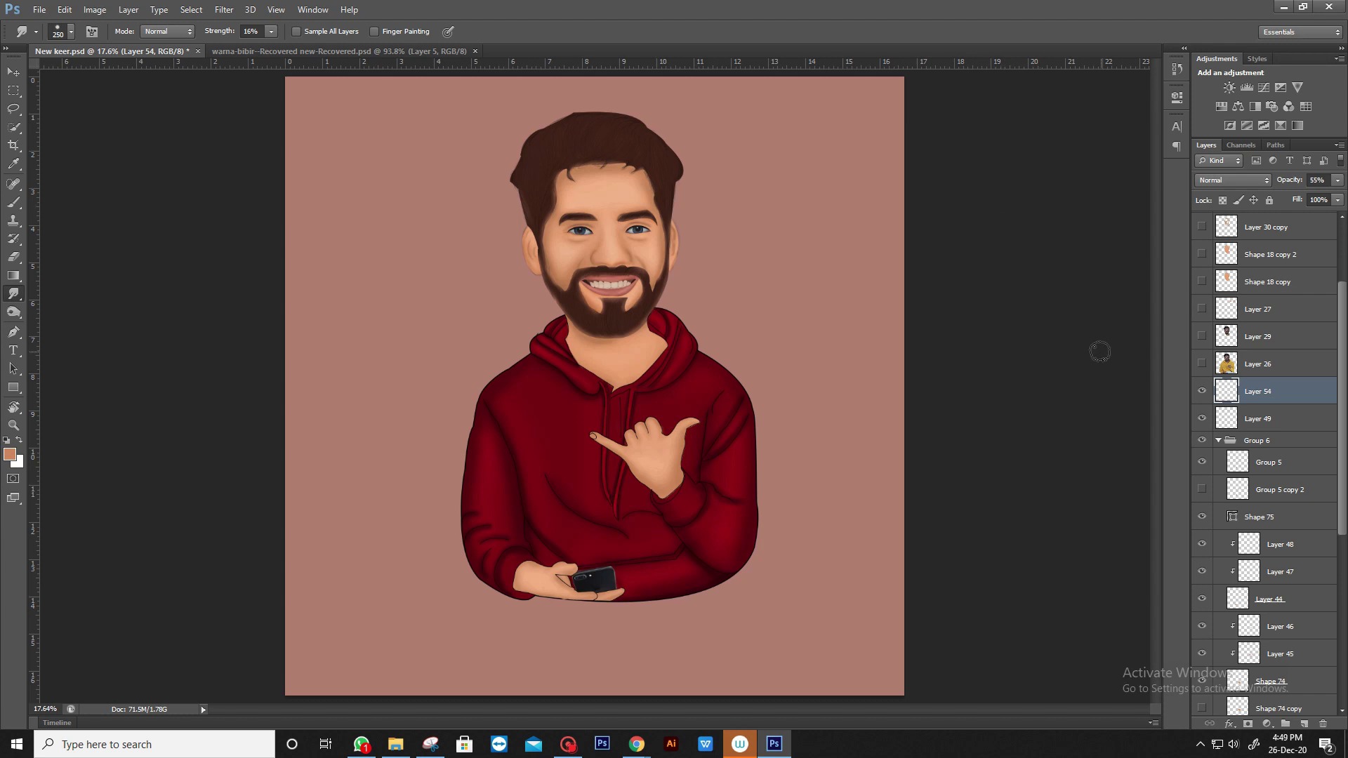
# - Outline the thumbnail with a black, no-fill Pen shape
pyautogui.scroll(-1, 1264, 355)
pyautogui.click(1219, 408)
pyautogui.hotkey('ctrl', '+')
pyautogui.hotkey('ctrl', '+')
pyautogui.hotkey('ctrl', '+')
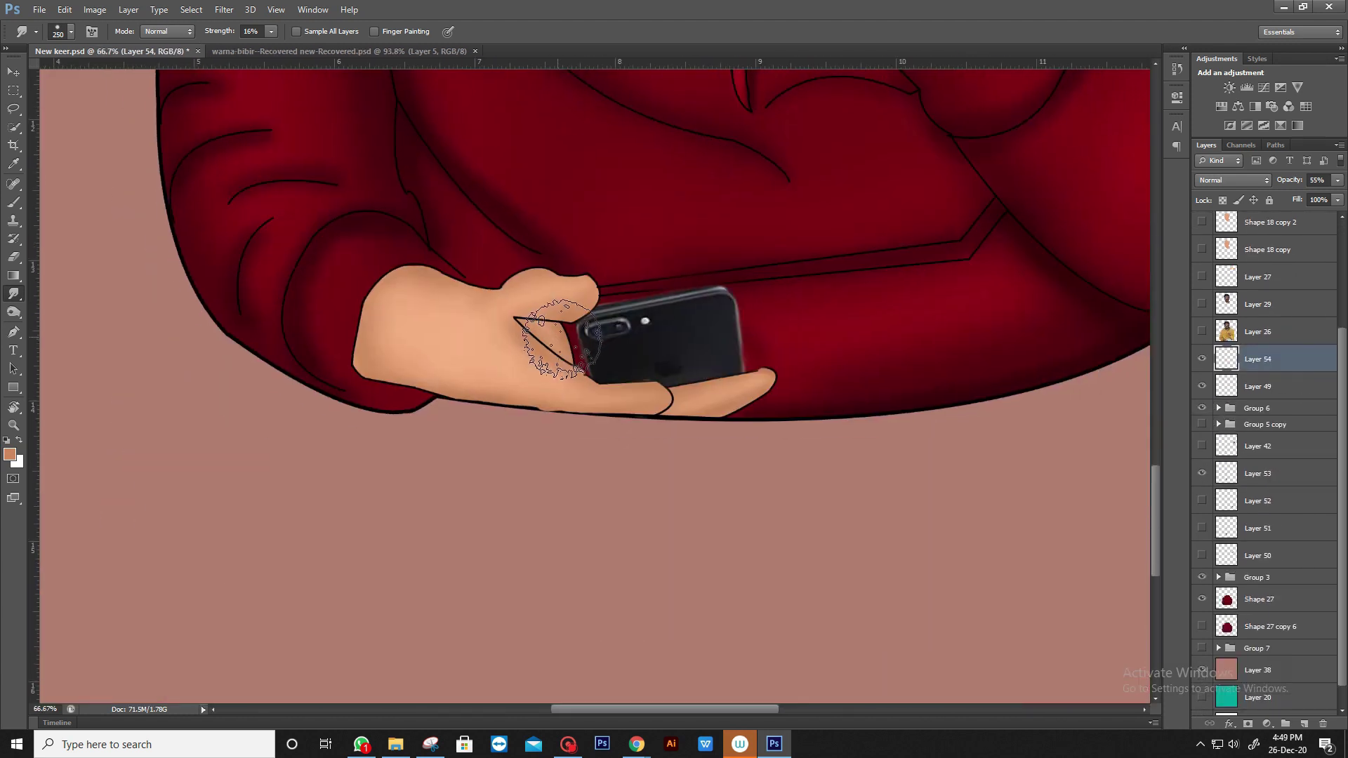
pyautogui.press('p')
pyautogui.press('d')
pyautogui.hotkey('ctrl', '+')
pyautogui.hotkey('ctrl', '+')
pyautogui.click(471, 362)
pyautogui.click(555, 359)
pyautogui.click(547, 406)
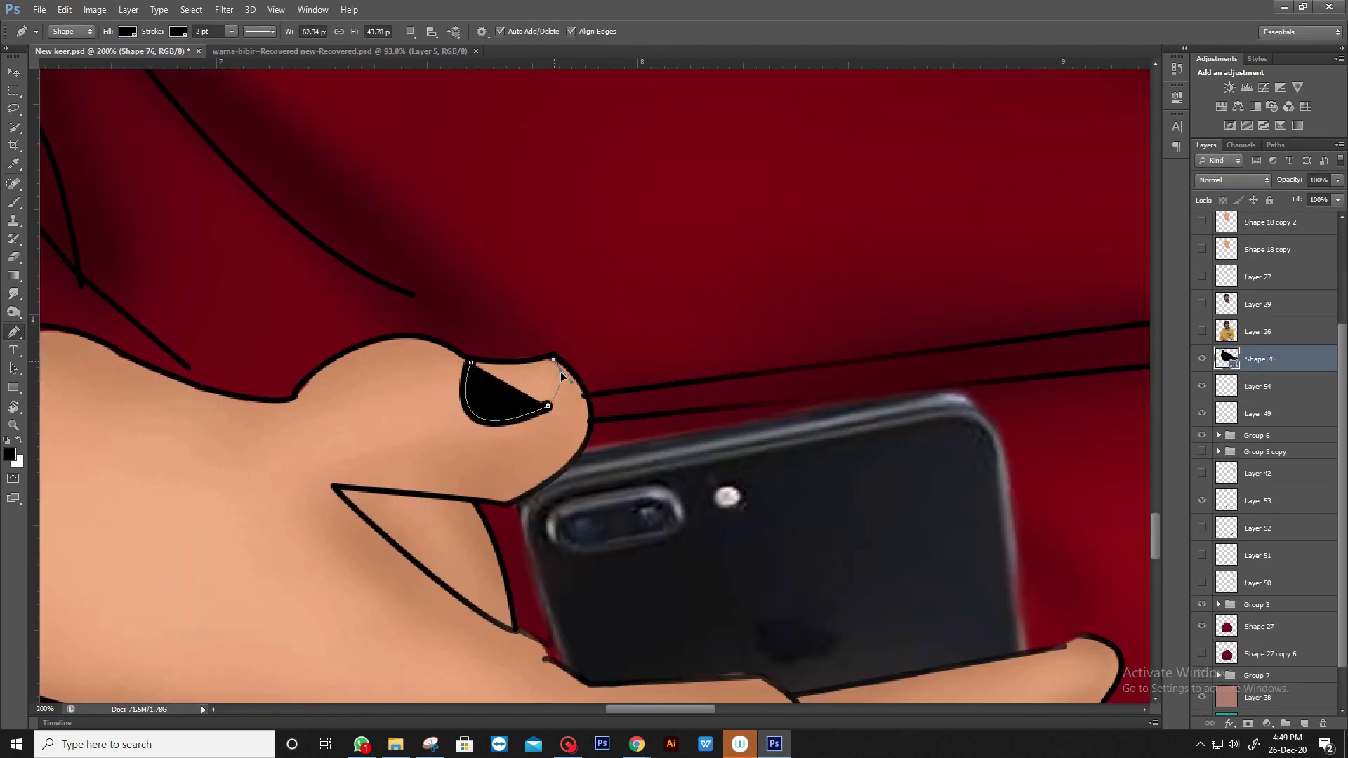
pyautogui.click(128, 31)
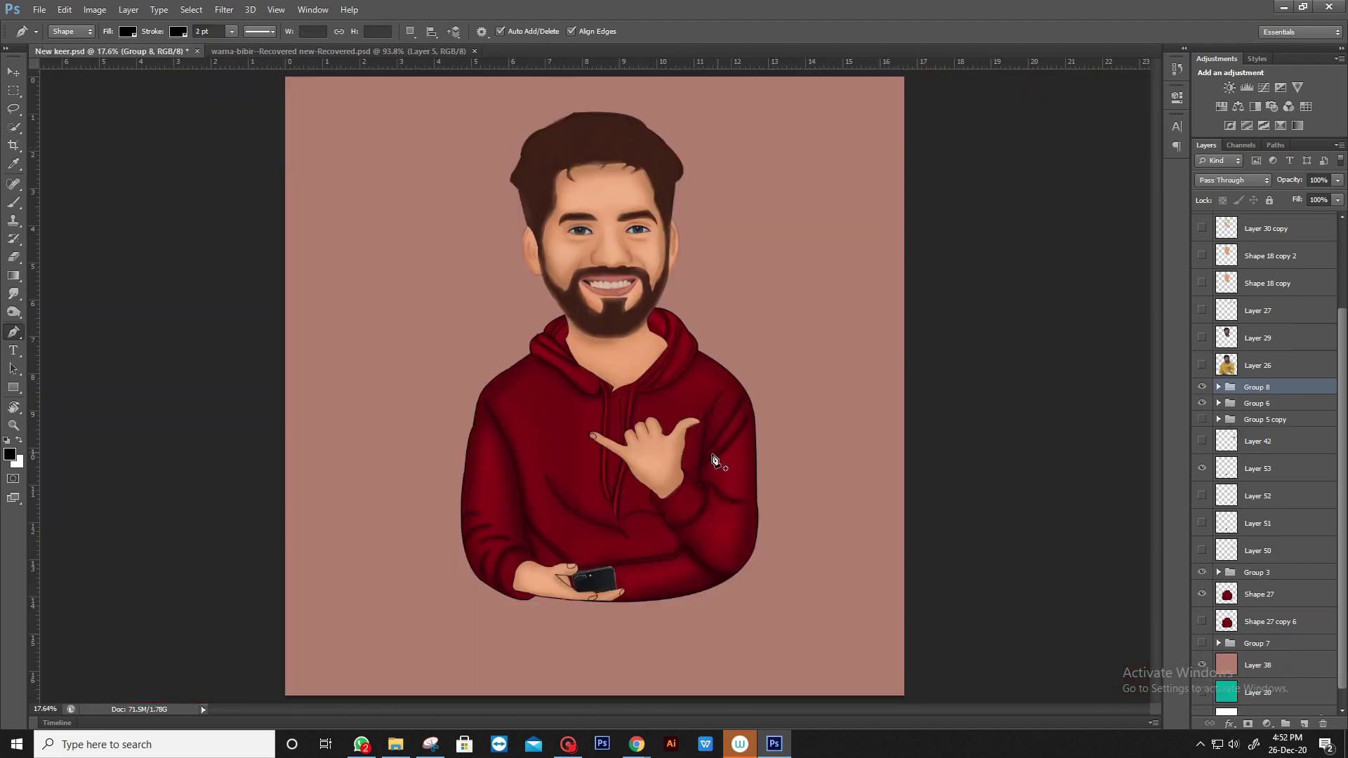
# - Toggle Group 8 to compare, then select Group 6 together with another layer
pyautogui.click(1201, 387)
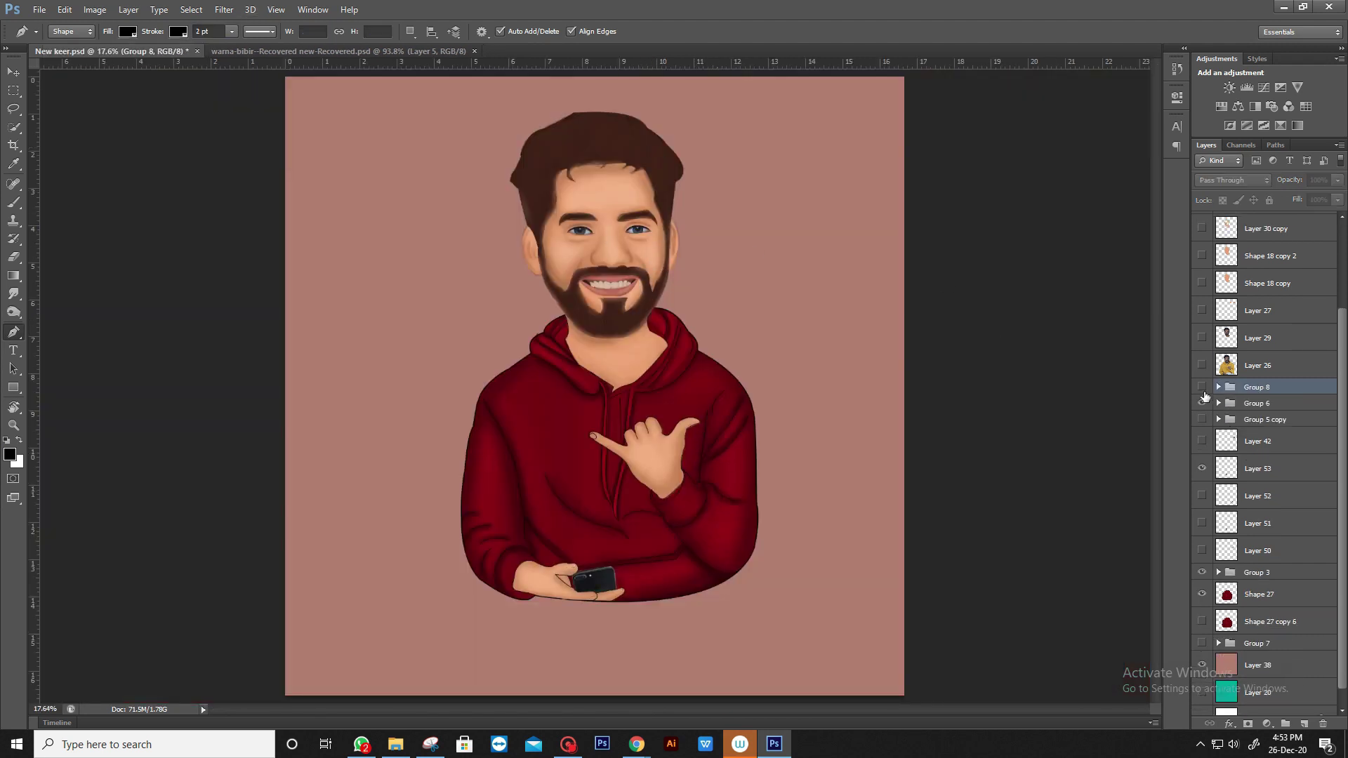
pyautogui.click(1201, 388)
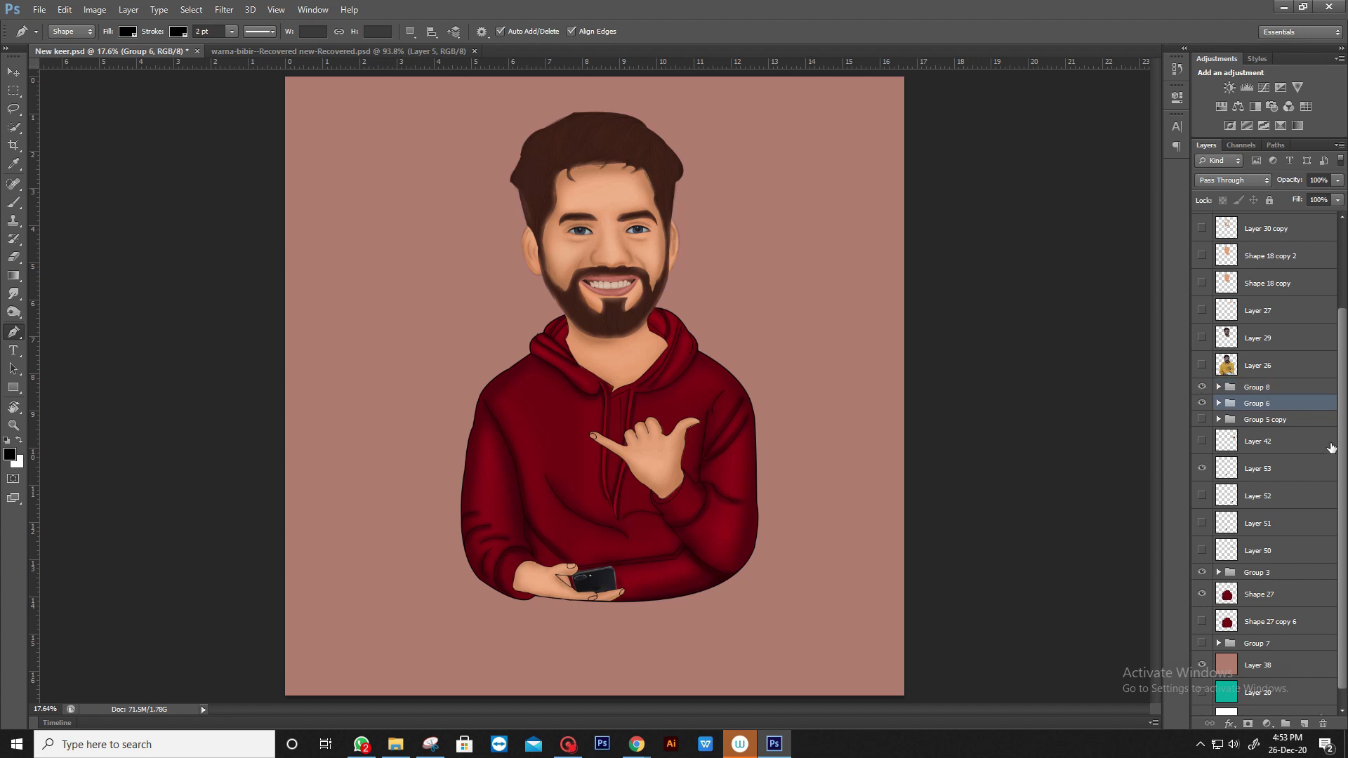
pyautogui.scroll(-1, 1202, 390)
pyautogui.click(1256, 555)
pyautogui.keyDown('shift'); pyautogui.click(1284, 570); pyautogui.keyUp('shift')
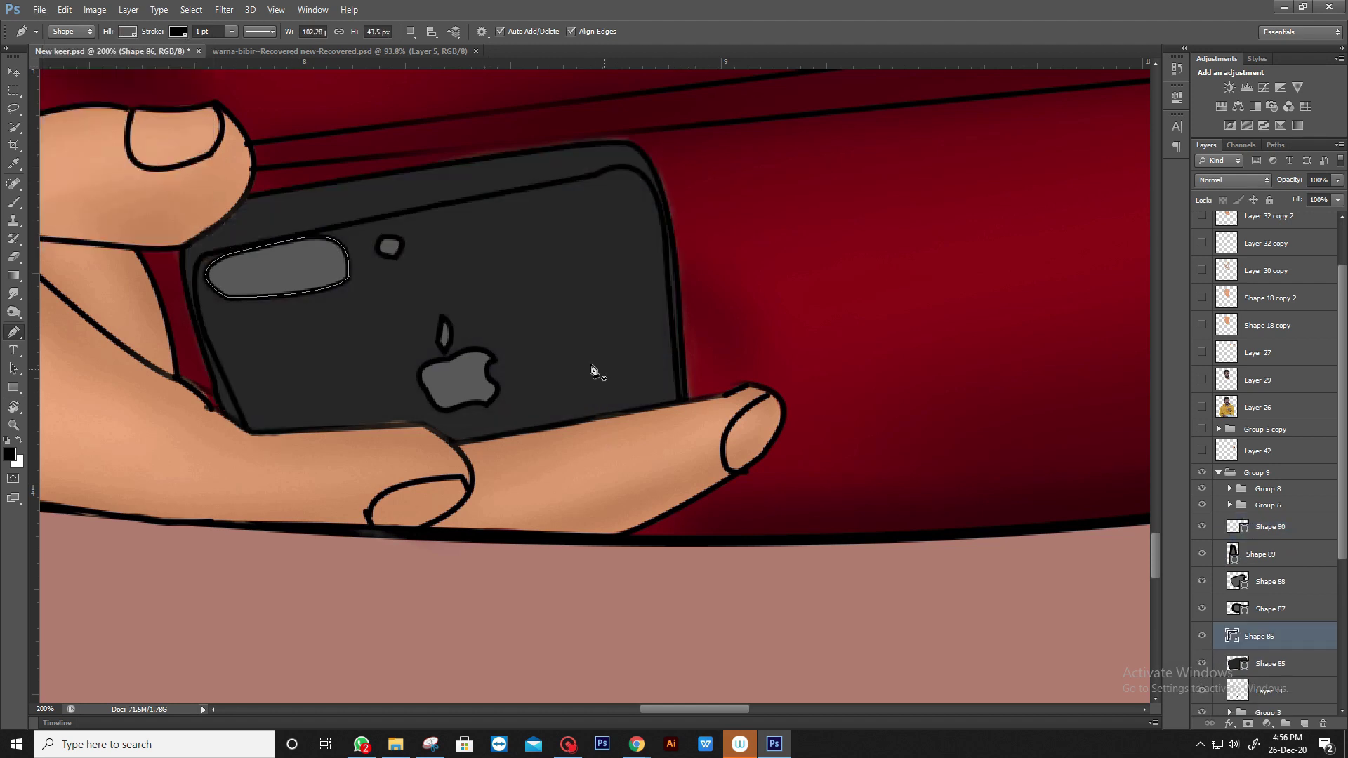
# - Rasterize the Shape 85 and Shape 86 phone layers for shading
pyautogui.rightClick(1270, 664)
pyautogui.click(1186, 121)
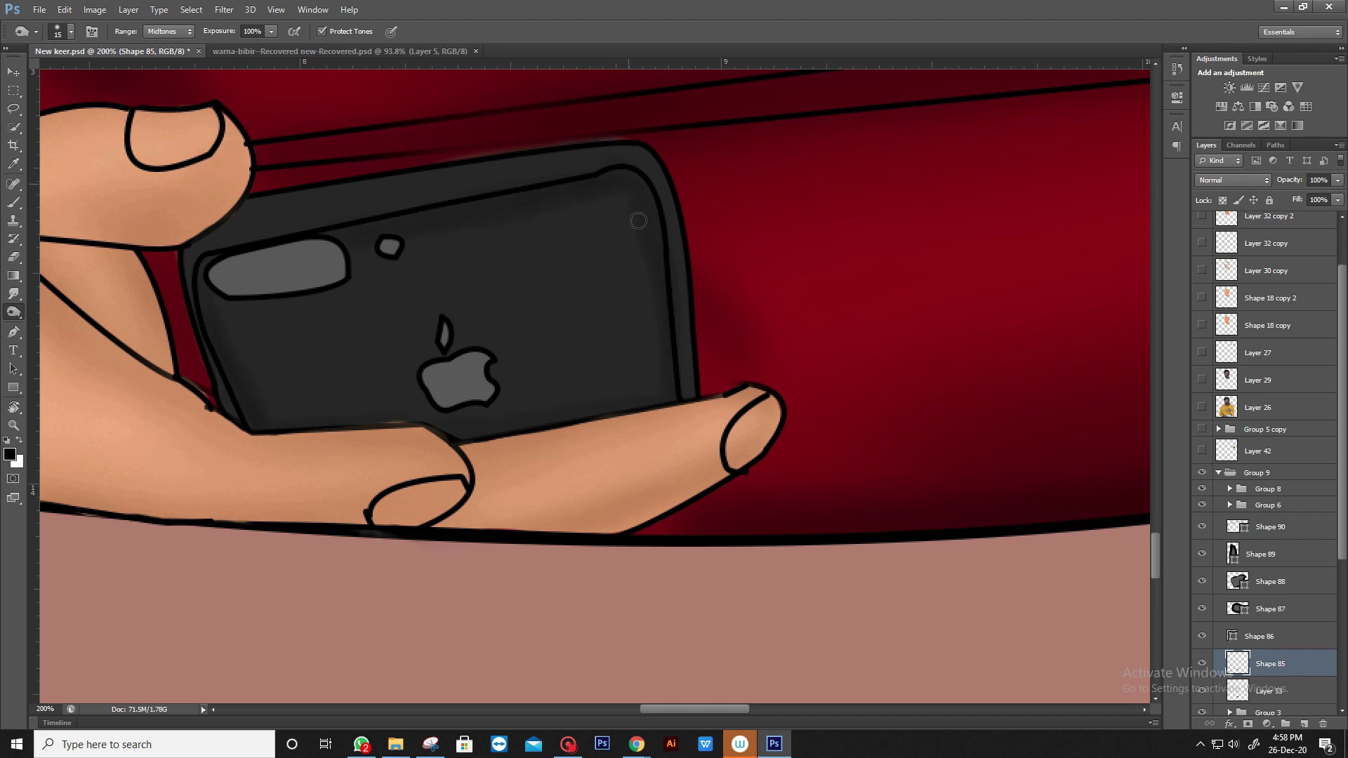
pyautogui.hotkey('alt', ']')
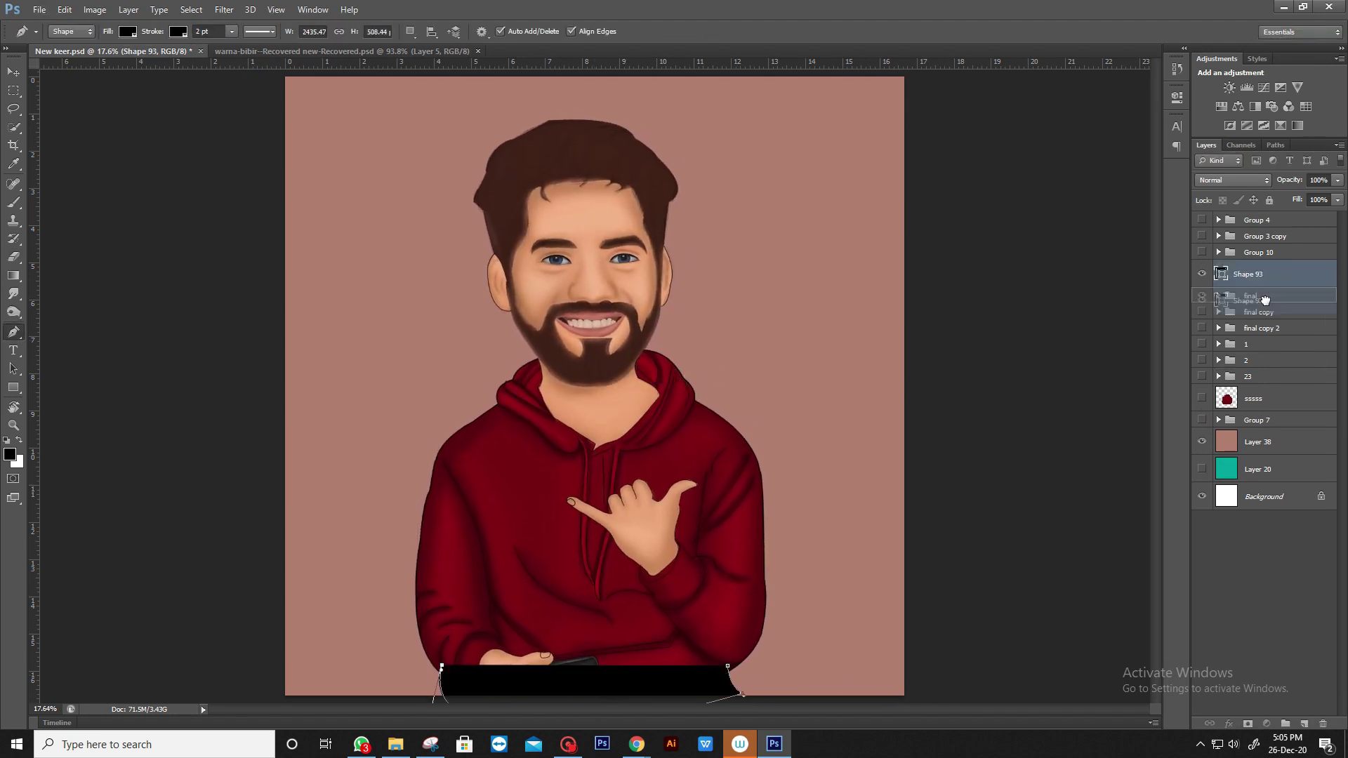
# - Warp the Shape 93 copy 2 dark bottom shape to fit under the arms
pyautogui.hotkey('ctrl', 't')
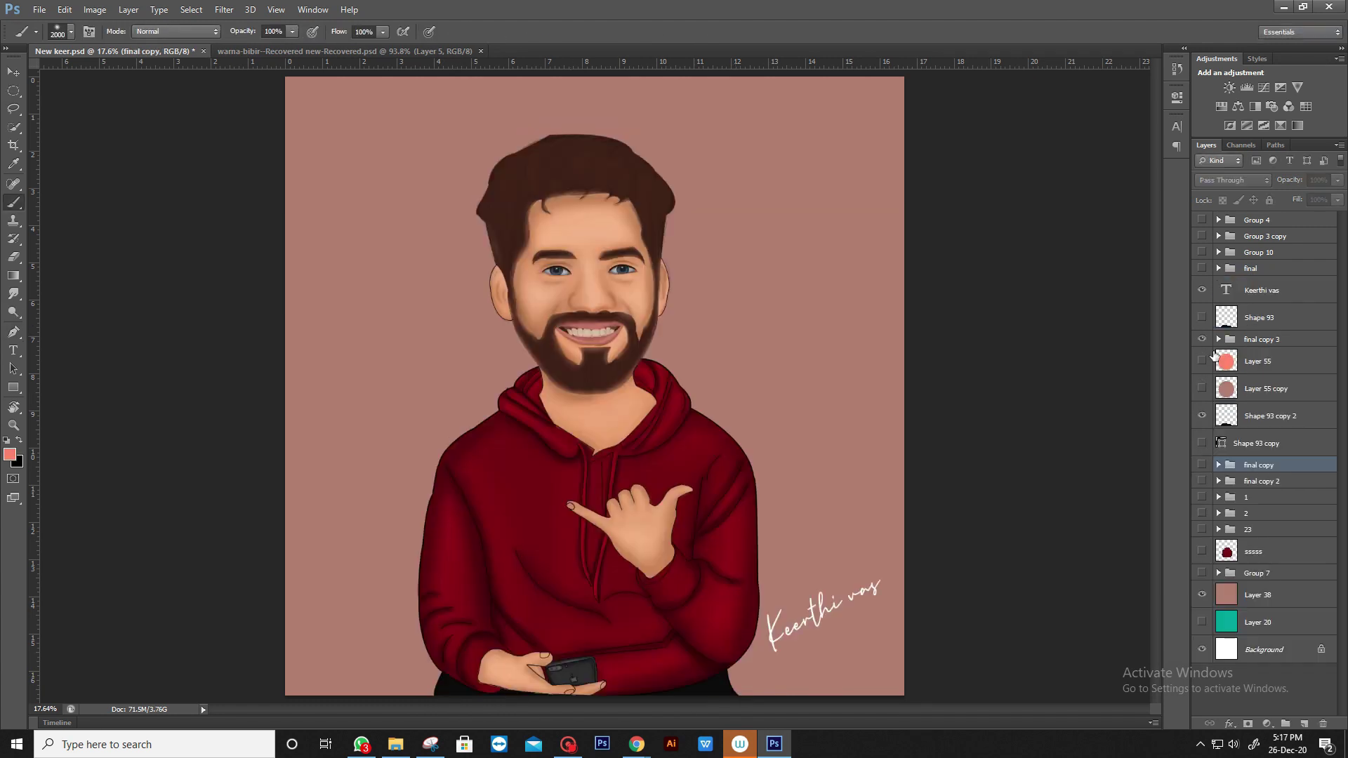
pyautogui.click(1270, 416)
pyautogui.hotkey('ctrl', 't')
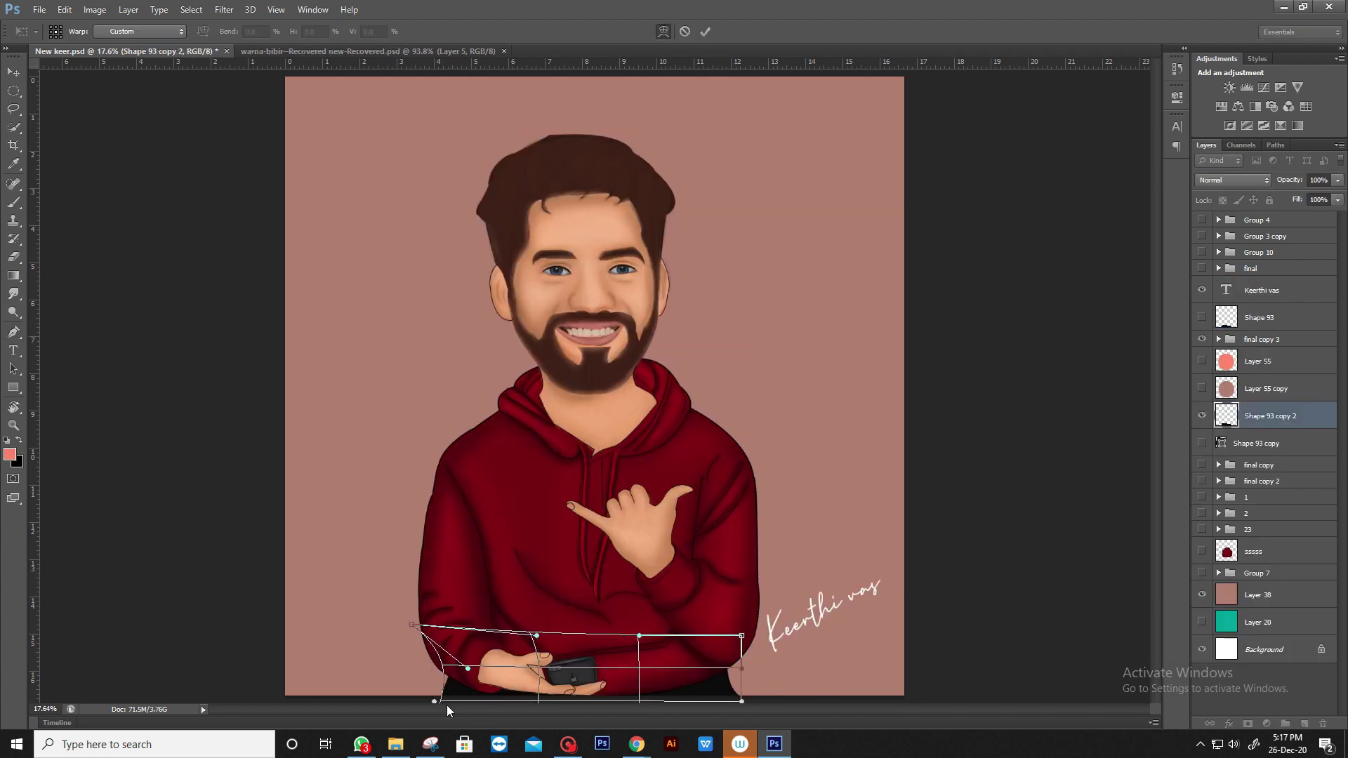
pyautogui.hotkey('ctrl', '+')
pyautogui.moveTo(434, 701); pyautogui.dragTo(416, 487)
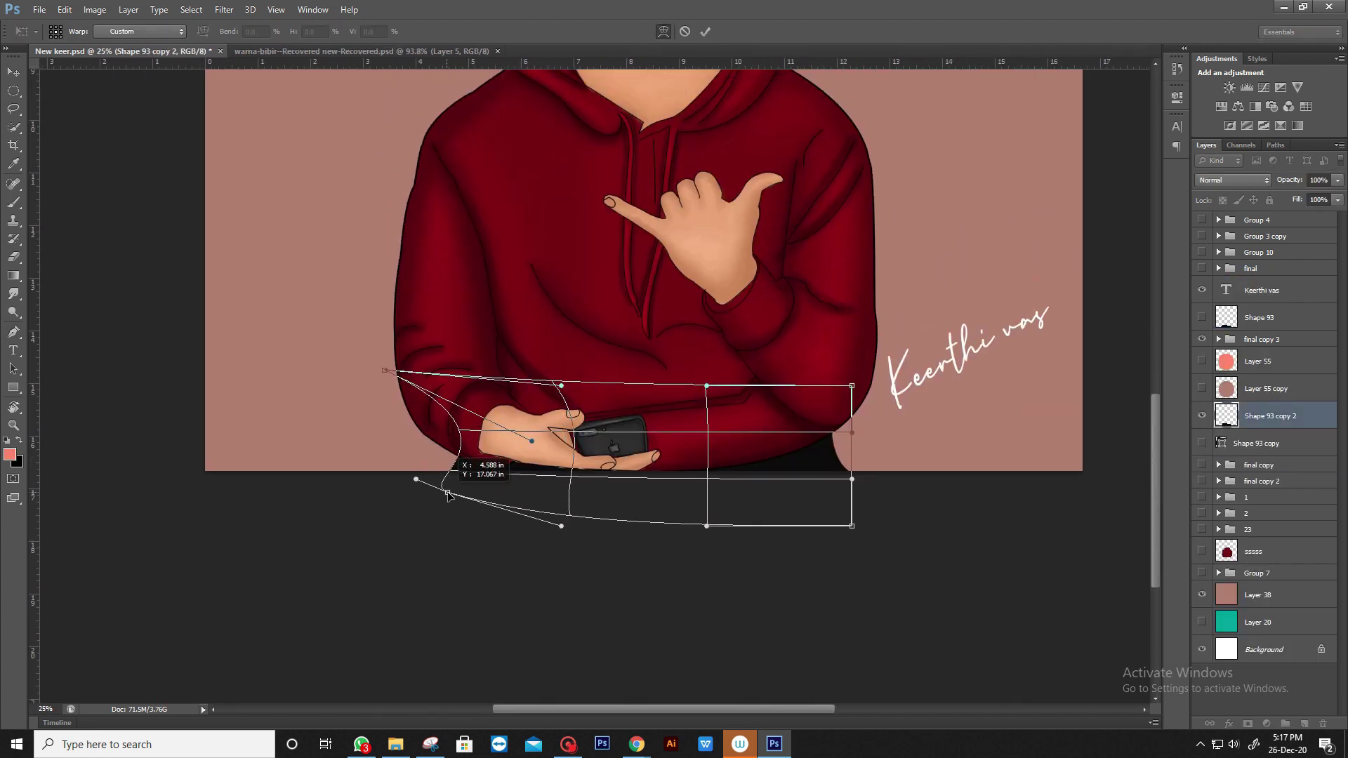
pyautogui.press('Return')
pyautogui.hotkey('ctrl', '0')
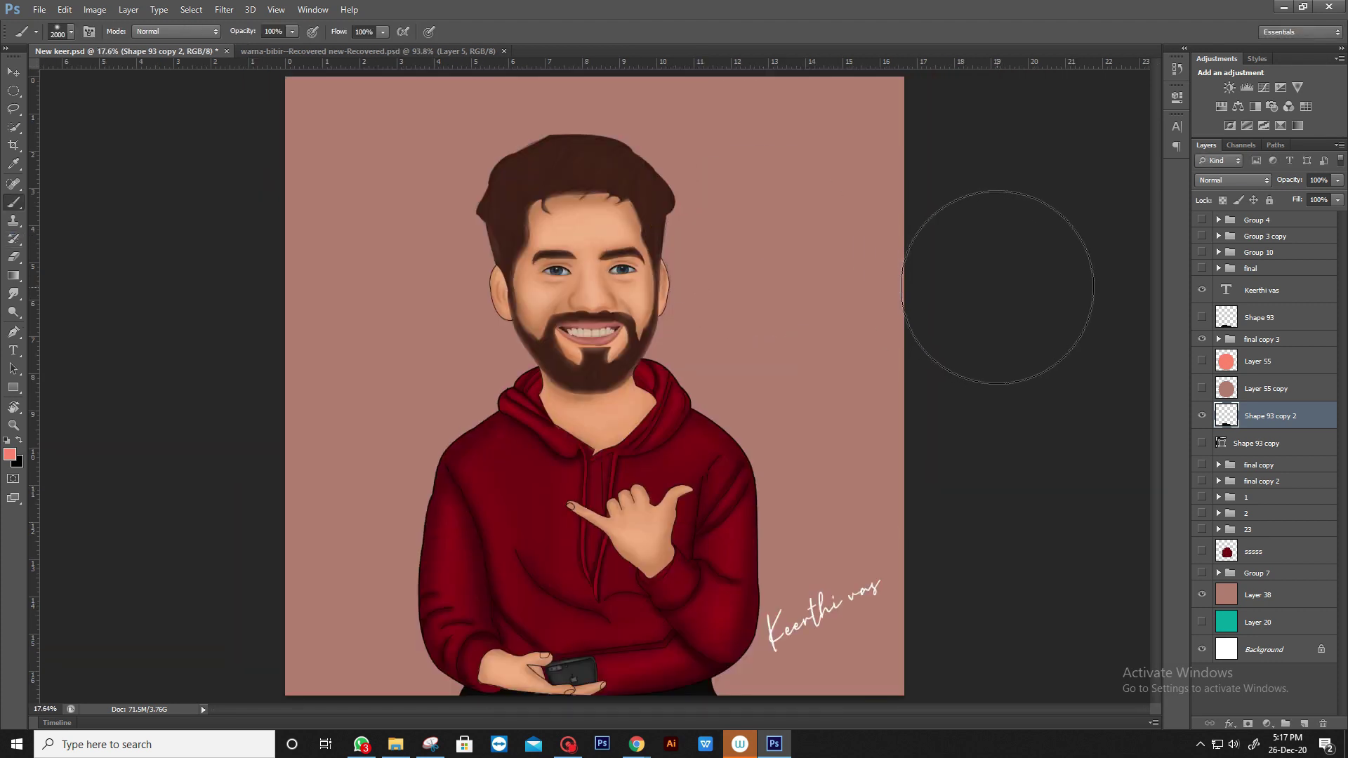
# - Move, retype and slightly shrink the white signature text at the lower right
pyautogui.click(1274, 300)
pyautogui.moveTo(800, 616); pyautogui.dragTo(793, 331)
pyautogui.click(14, 349)
pyautogui.click(855, 303)
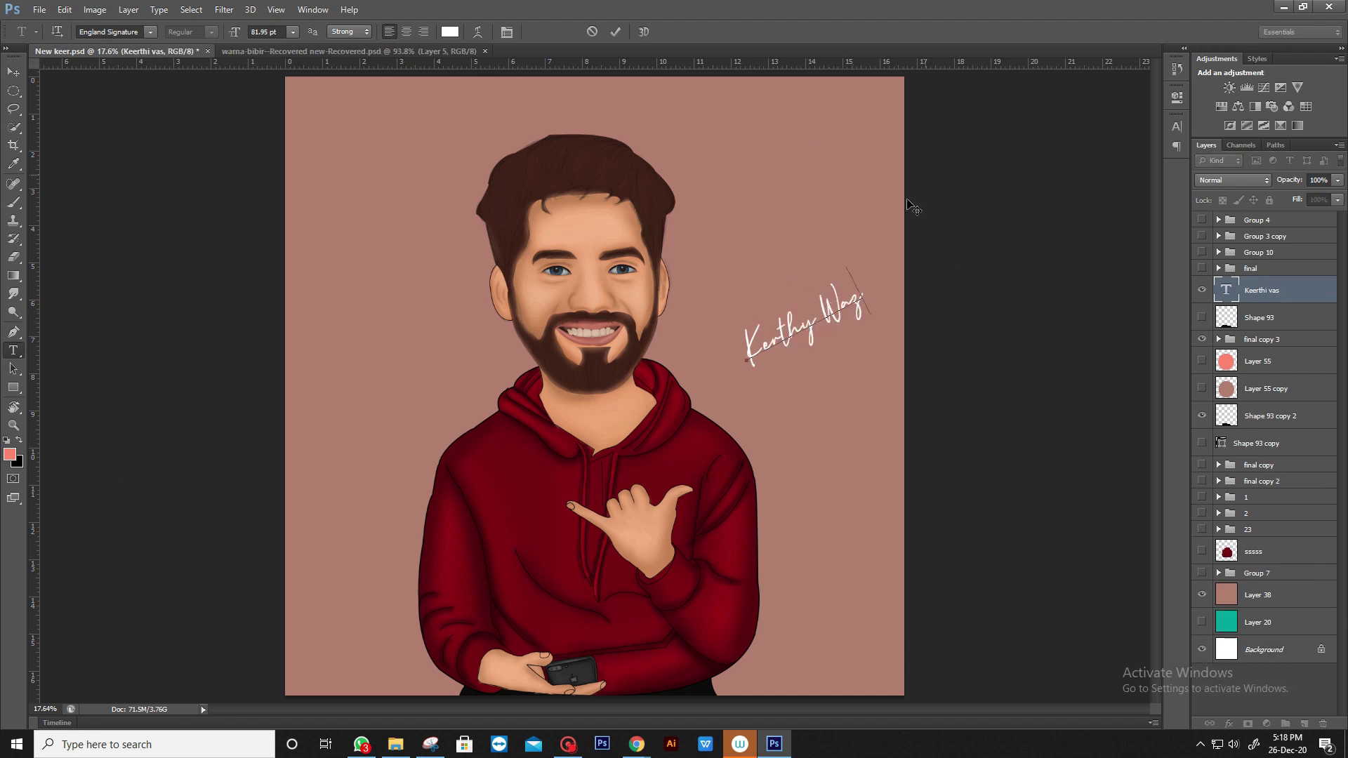
pyautogui.hotkey('ctrl', 'Return')
pyautogui.hotkey('ctrl', 't')
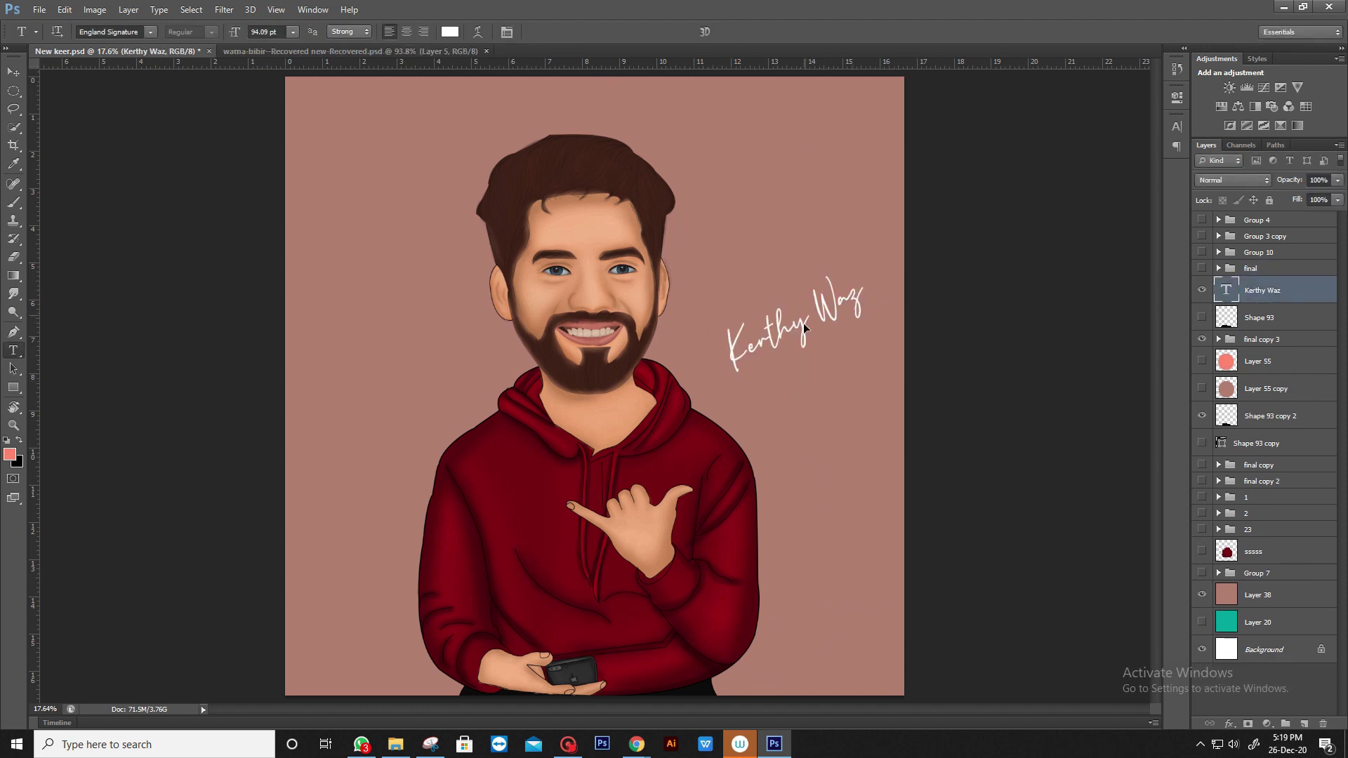
pyautogui.moveTo(906, 566); pyautogui.dragTo(884, 547)
pyautogui.press('Return')
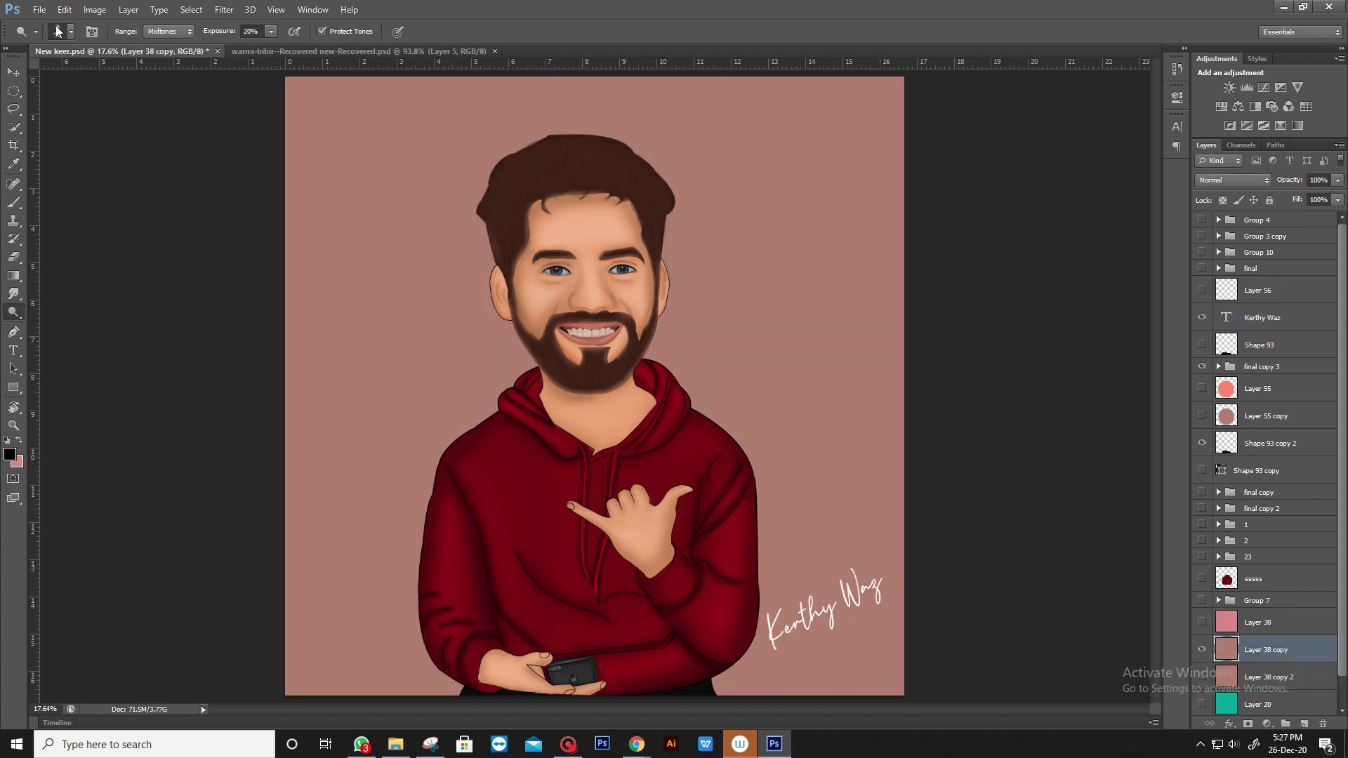
# - Dodge soft lighter patches into Layer 38 copy and copy 2 with a large soft round brush
pyautogui.click(299, 192)
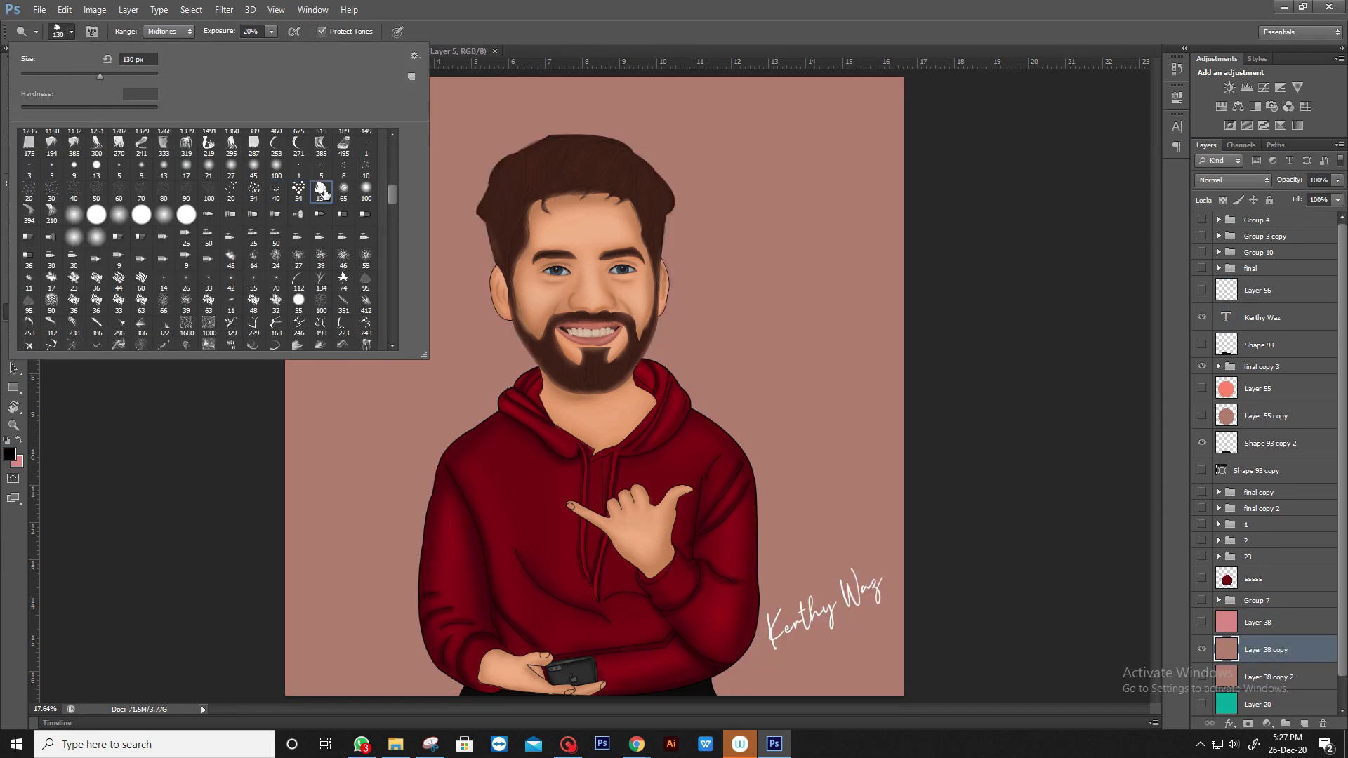
pyautogui.doubleClick(323, 192)
pyautogui.press(']')
pyautogui.press(']')
pyautogui.press(']')
pyautogui.moveTo(449, 337)
pyautogui.mouseDown()
pyautogui.moveTo(472, 426)
pyautogui.moveTo(702, 484)
pyautogui.moveTo(604, 99)
pyautogui.moveTo(555, 540)
pyautogui.moveTo(621, 184)
pyautogui.moveTo(702, 175)
pyautogui.moveTo(379, 379)
pyautogui.moveTo(702, 519)
pyautogui.moveTo(547, 176)
pyautogui.mouseUp()
pyautogui.moveTo(760, 374); pyautogui.dragTo(763, 374)
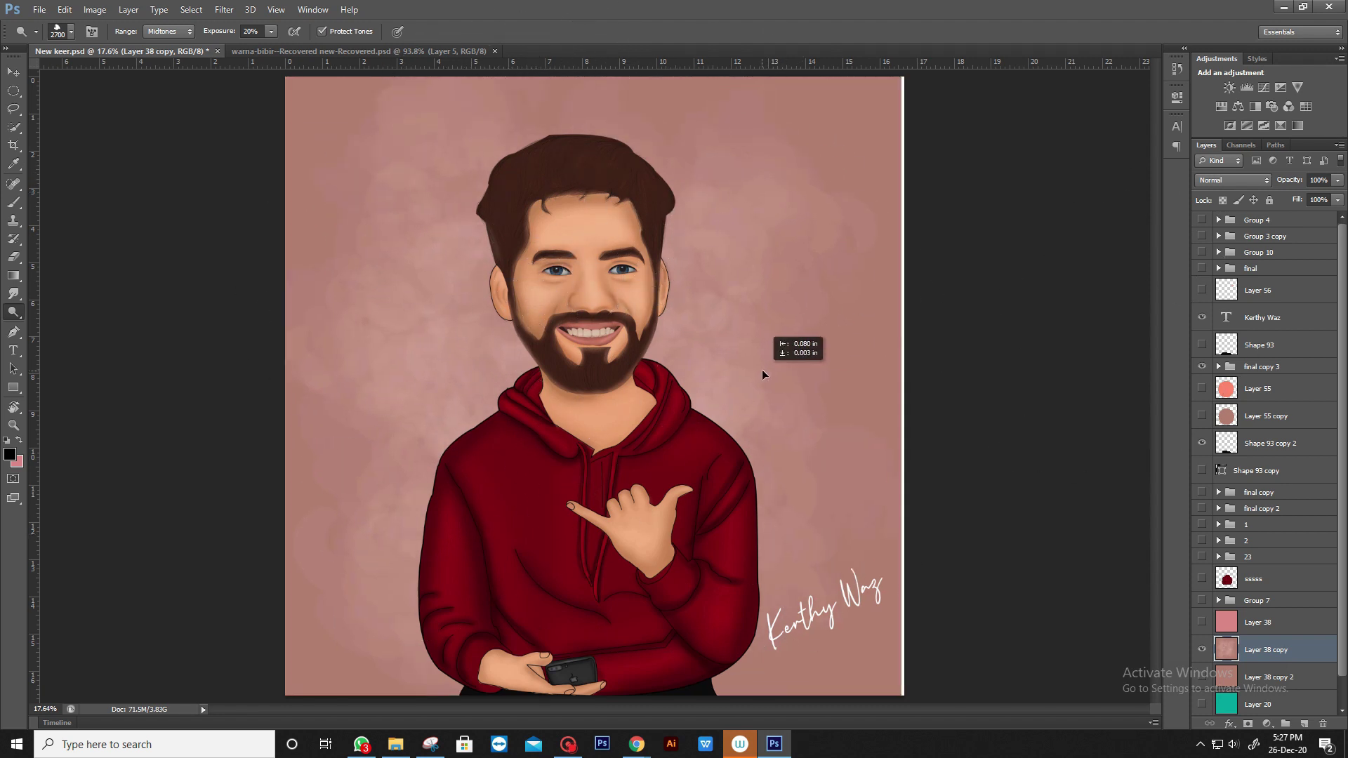
pyautogui.click(1201, 650)
pyautogui.click(1264, 675)
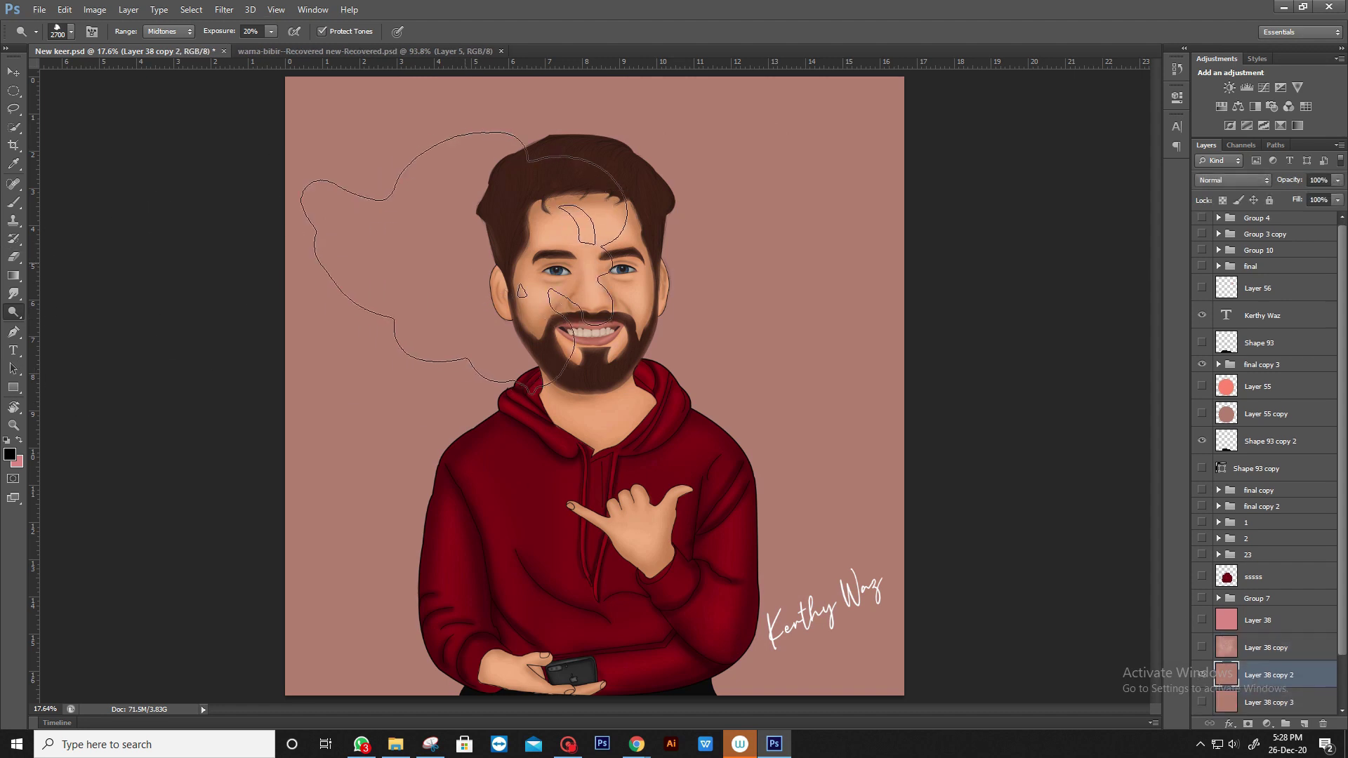
pyautogui.moveTo(560, 358); pyautogui.dragTo(678, 445)
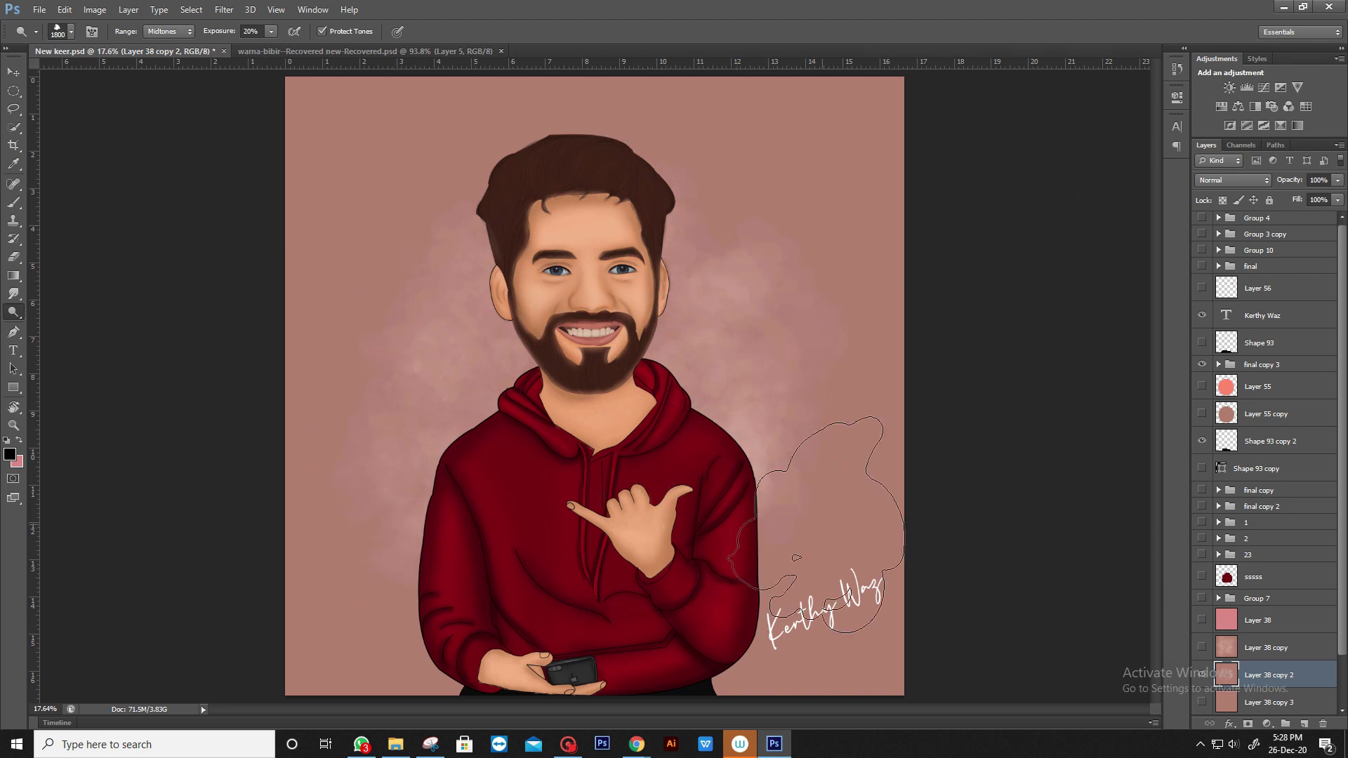
# - Brighten scattered bokeh speckles around the head on Layer 38 copy 3
pyautogui.click(1202, 675)
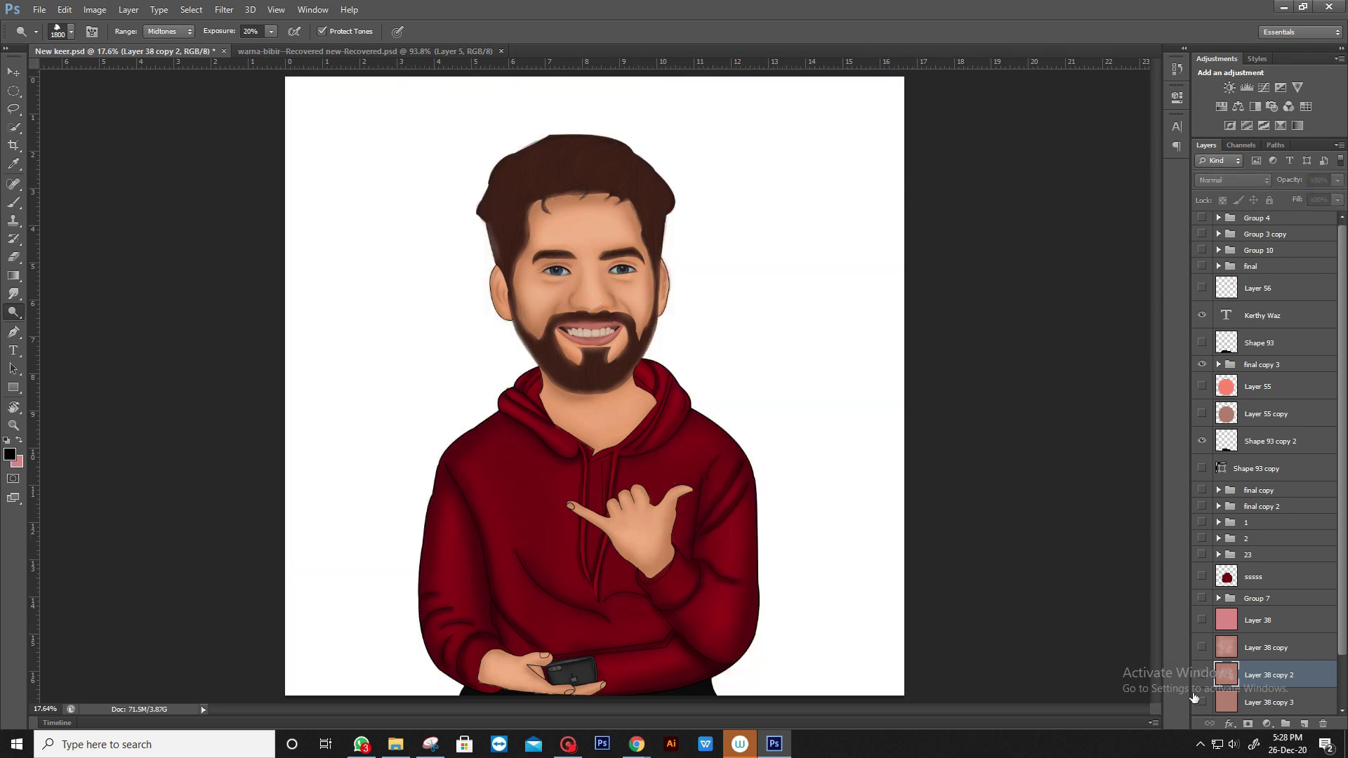
pyautogui.click(1202, 702)
pyautogui.rightClick(14, 312)
pyautogui.click(70, 31)
pyautogui.click(168, 394)
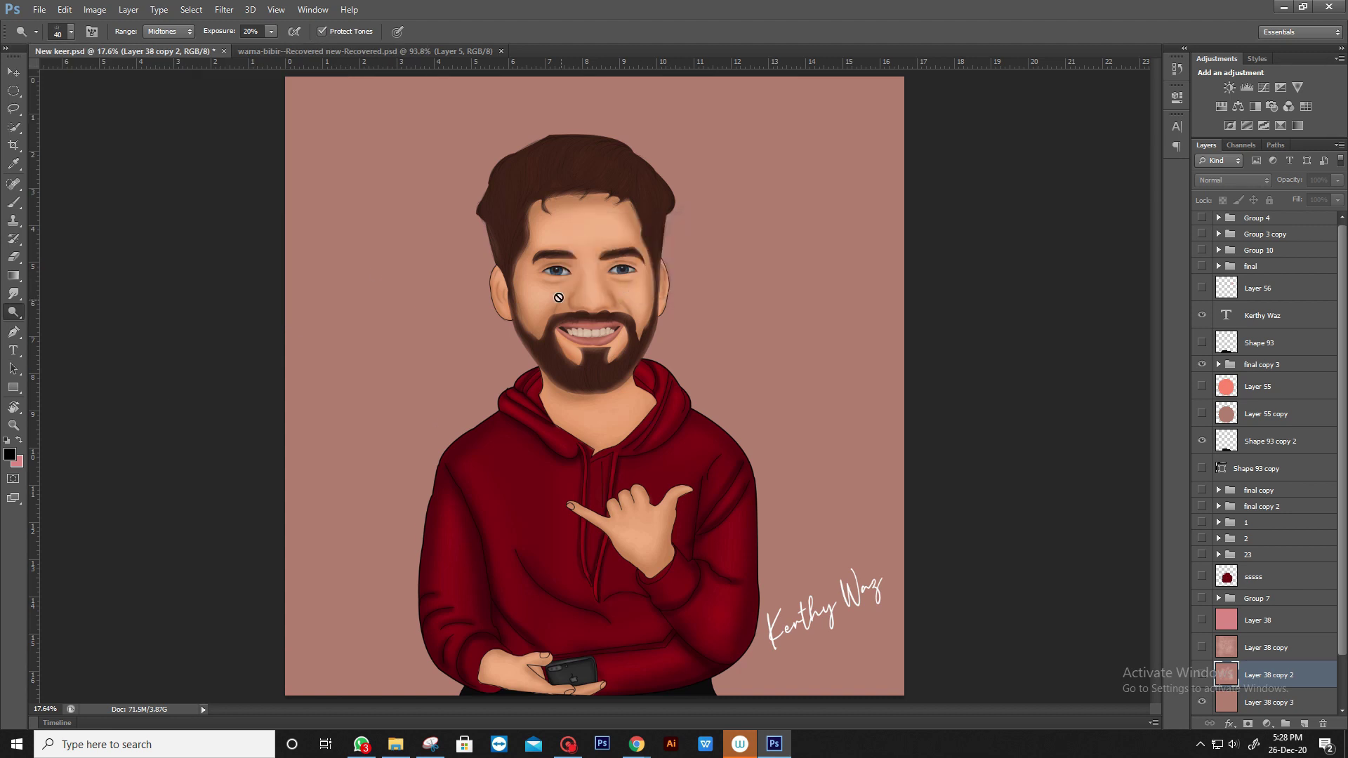
pyautogui.hotkey('alt', '[')
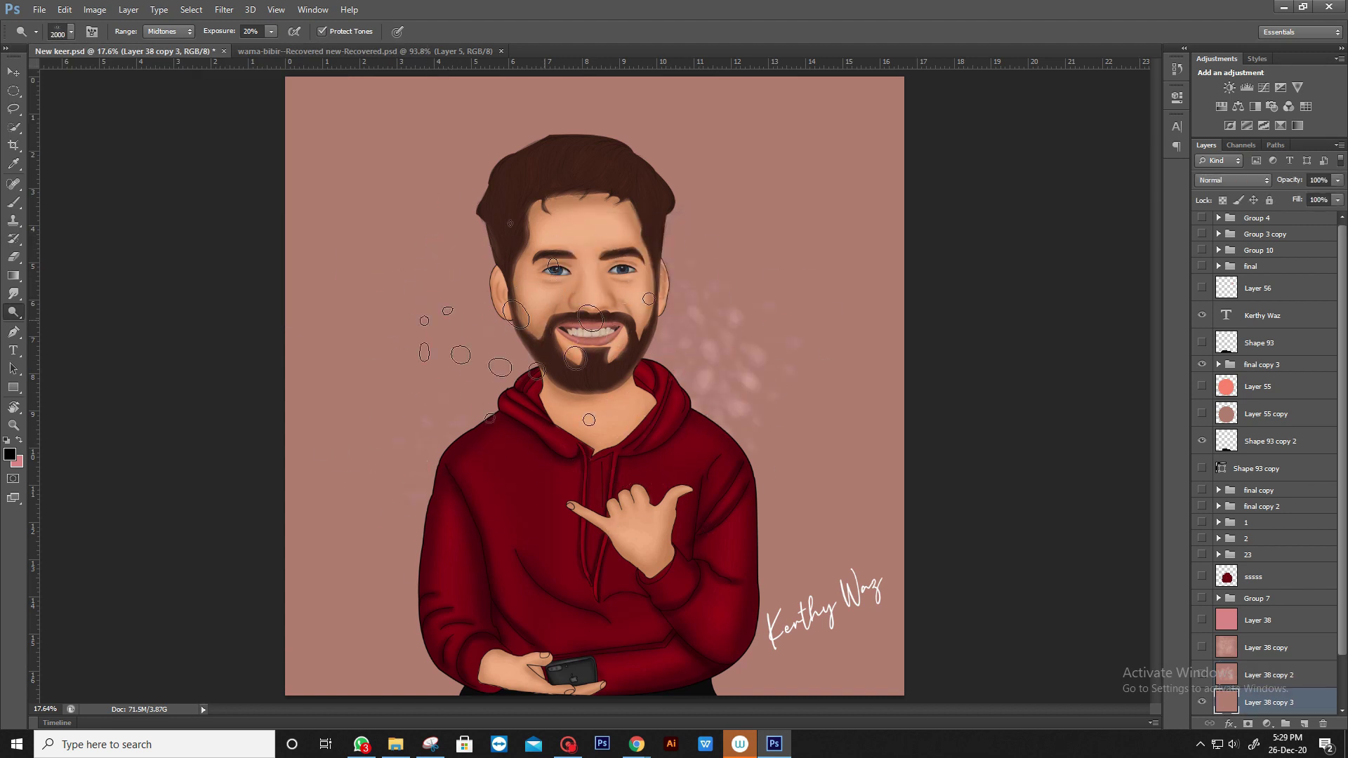
pyautogui.moveTo(537, 341); pyautogui.dragTo(614, 232)
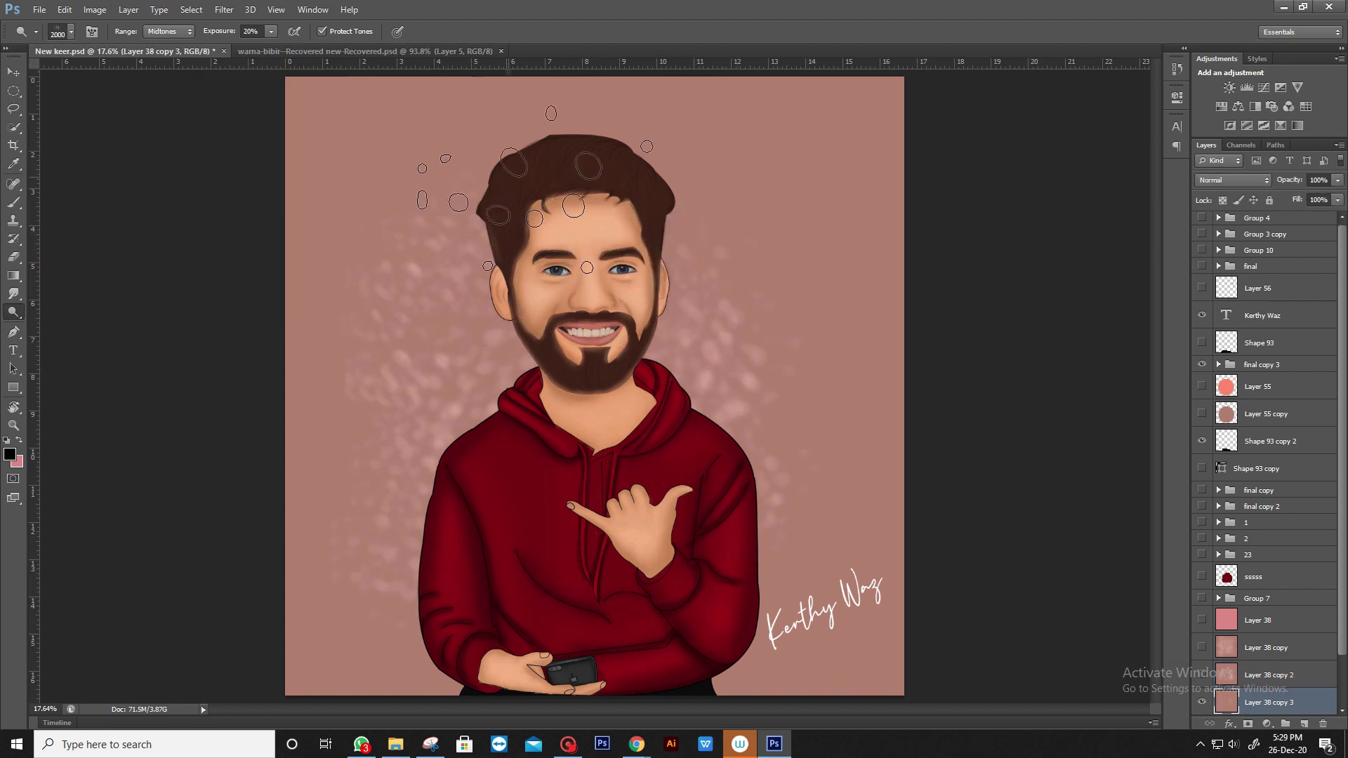
# - Toggle Layer 38 copy, copy 2 and copy 3 to compare the background versions
pyautogui.click(1202, 702)
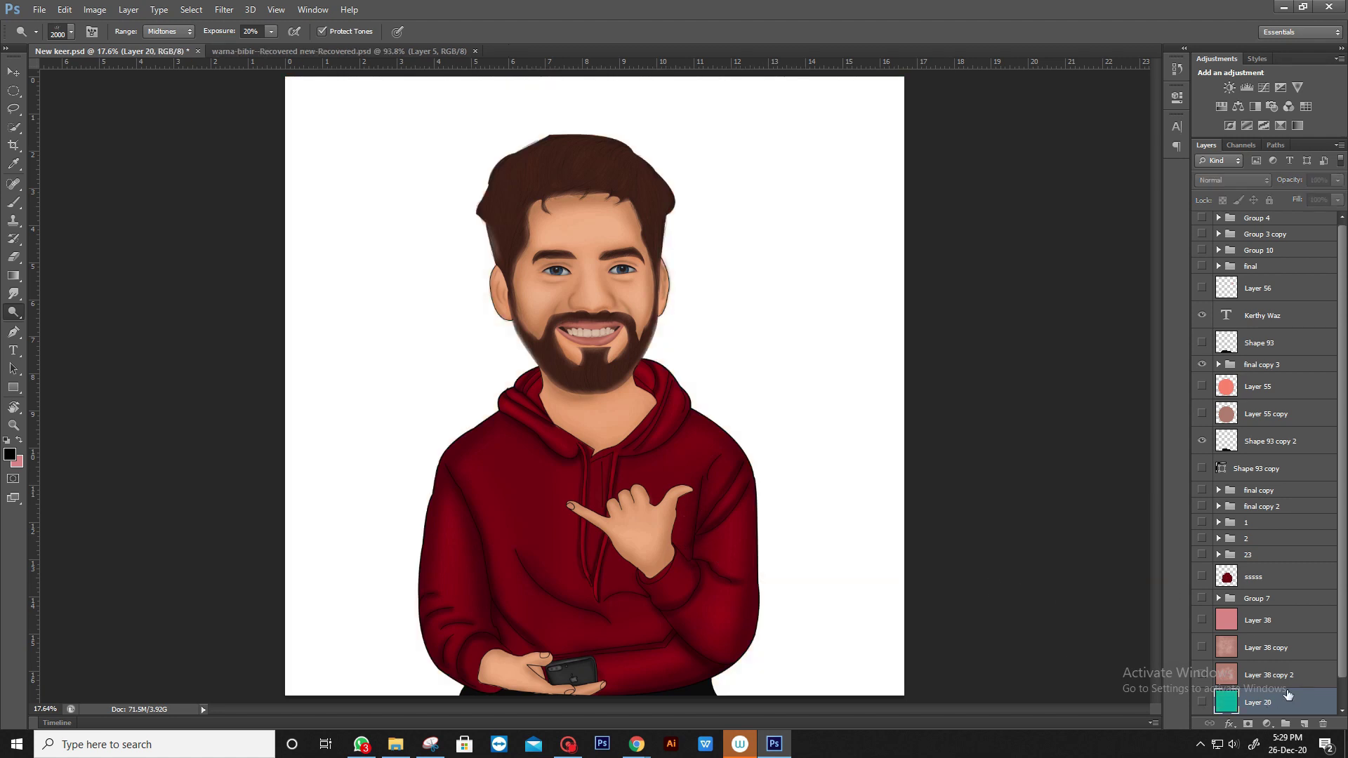
pyautogui.click(1256, 676)
pyautogui.click(1202, 674)
pyautogui.click(1201, 672)
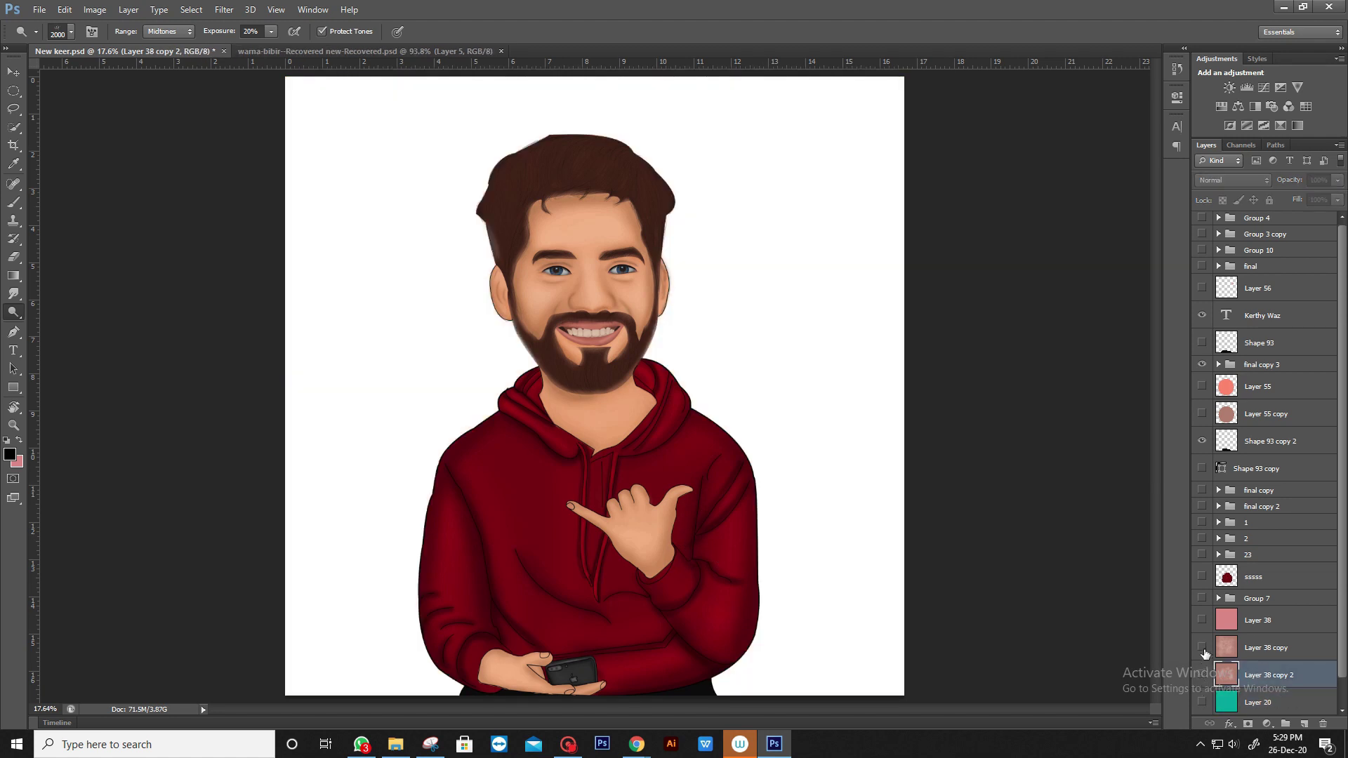
pyautogui.click(1202, 647)
pyautogui.click(1203, 647)
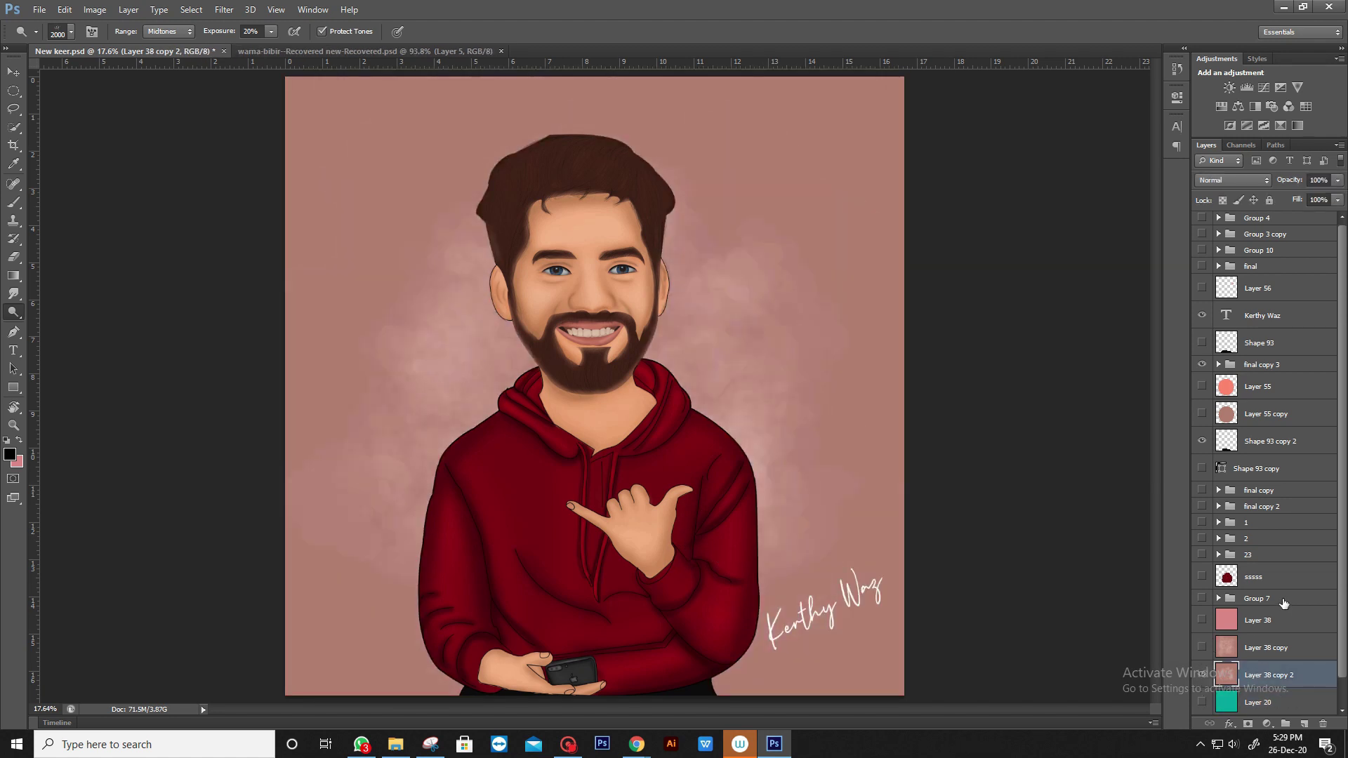